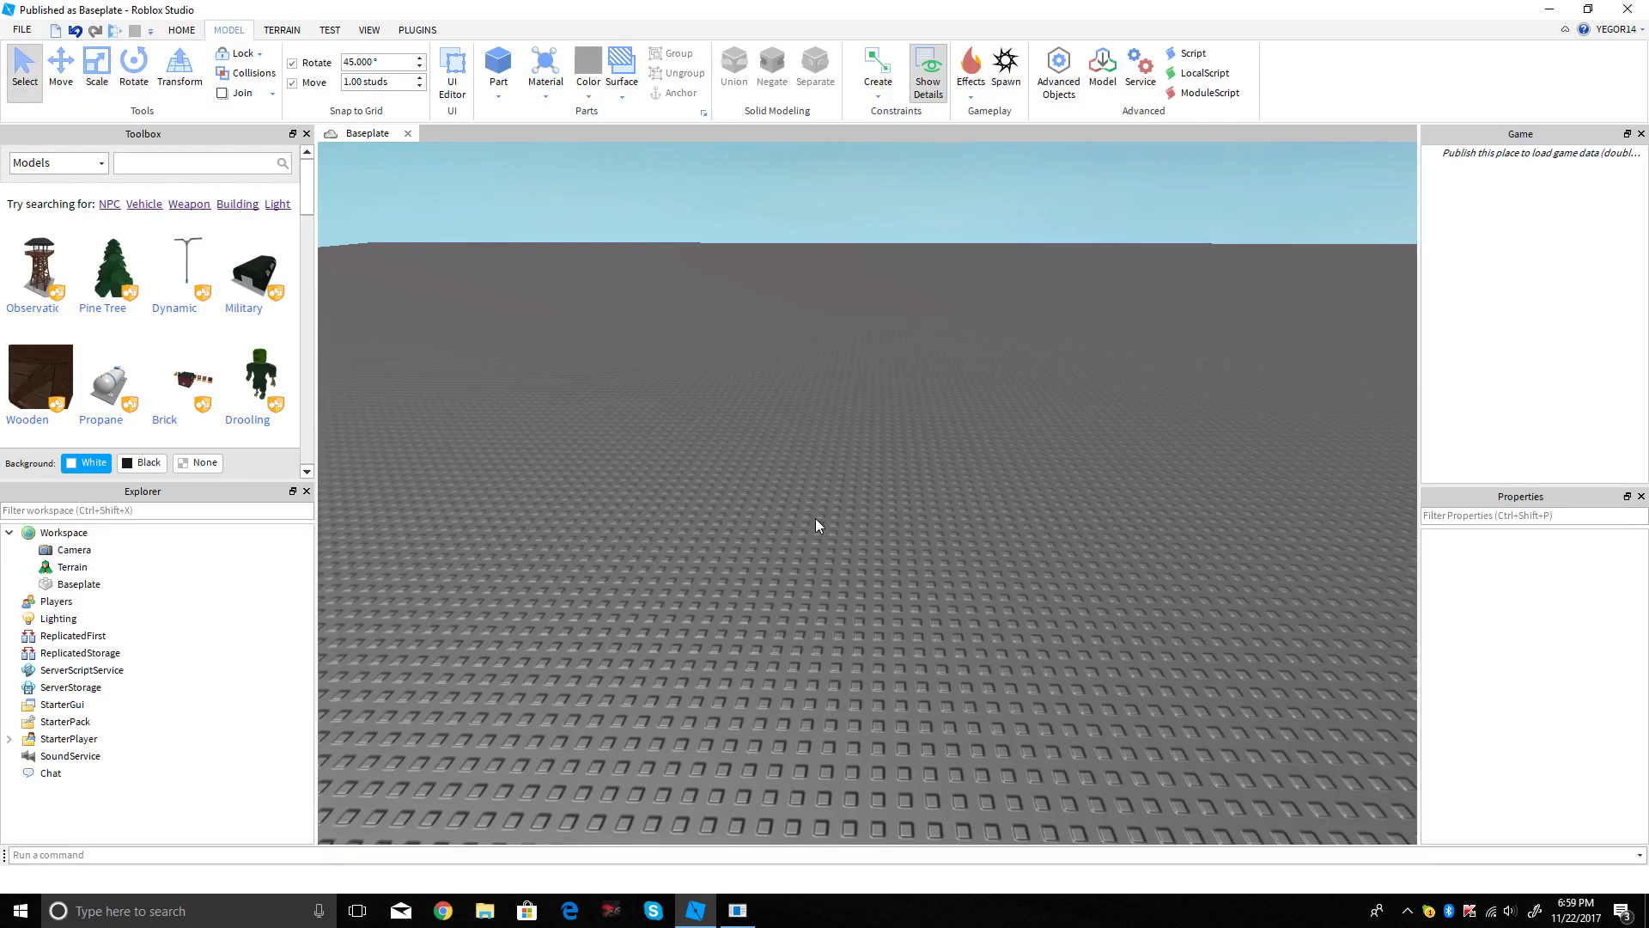
Step: Insert a part on the baseplate and scale it into a wide, tall upright wall
{"action": "right_click_drag", "start_coordinate": [857, 540], "coordinate": [829, 437]}
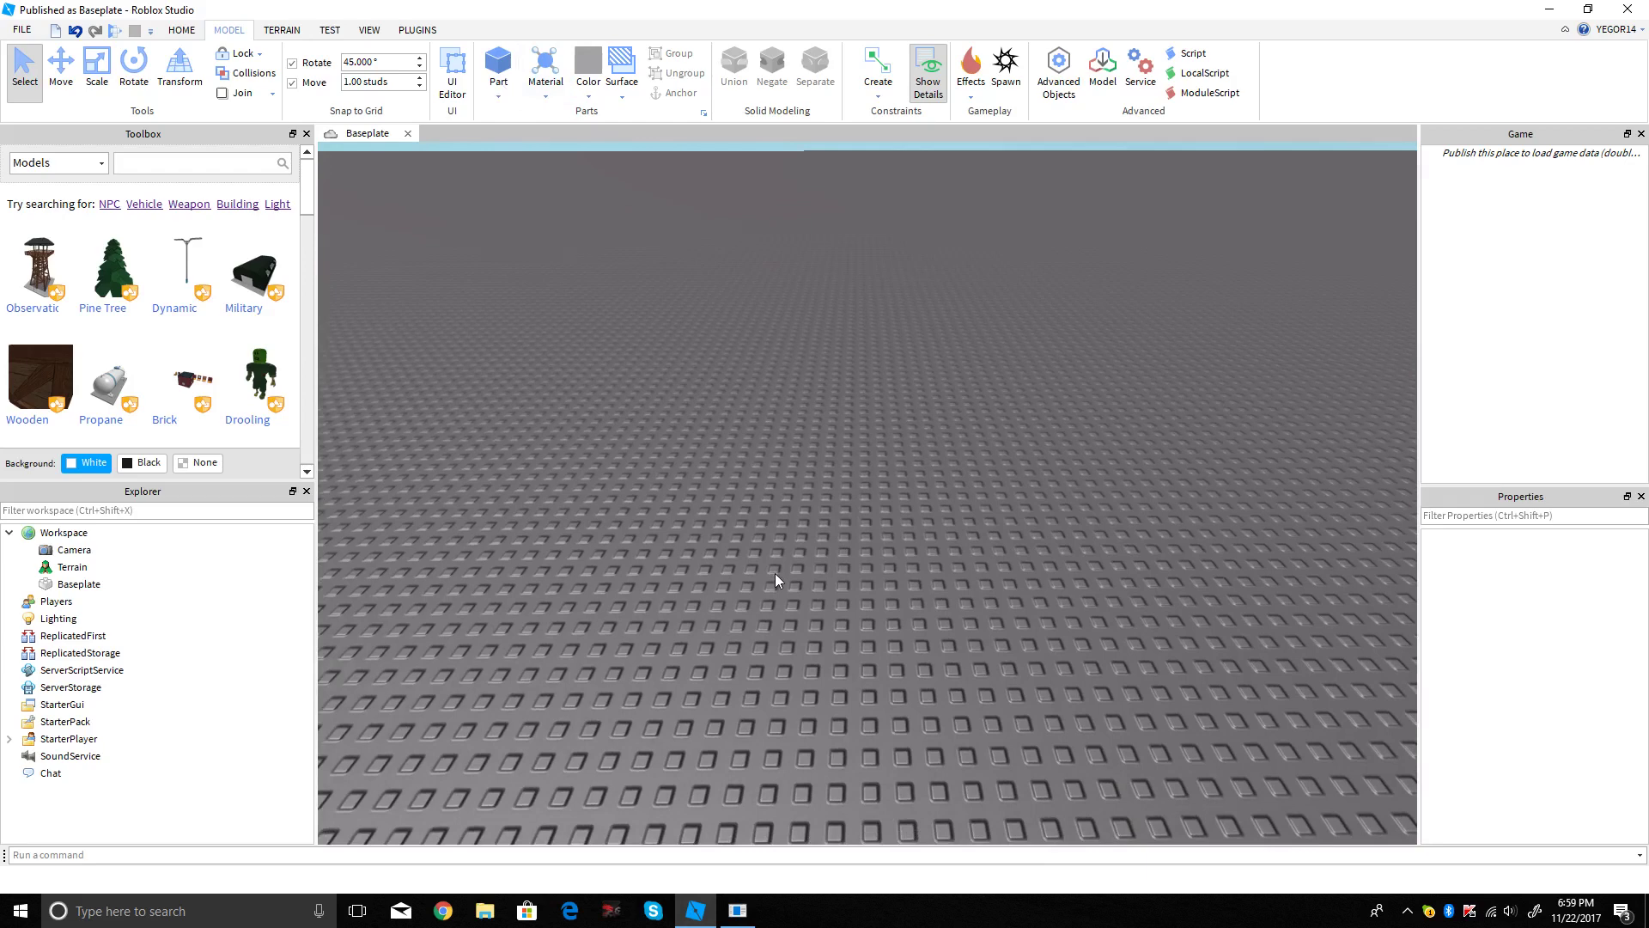
{"action": "left_click", "coordinate": [182, 30]}
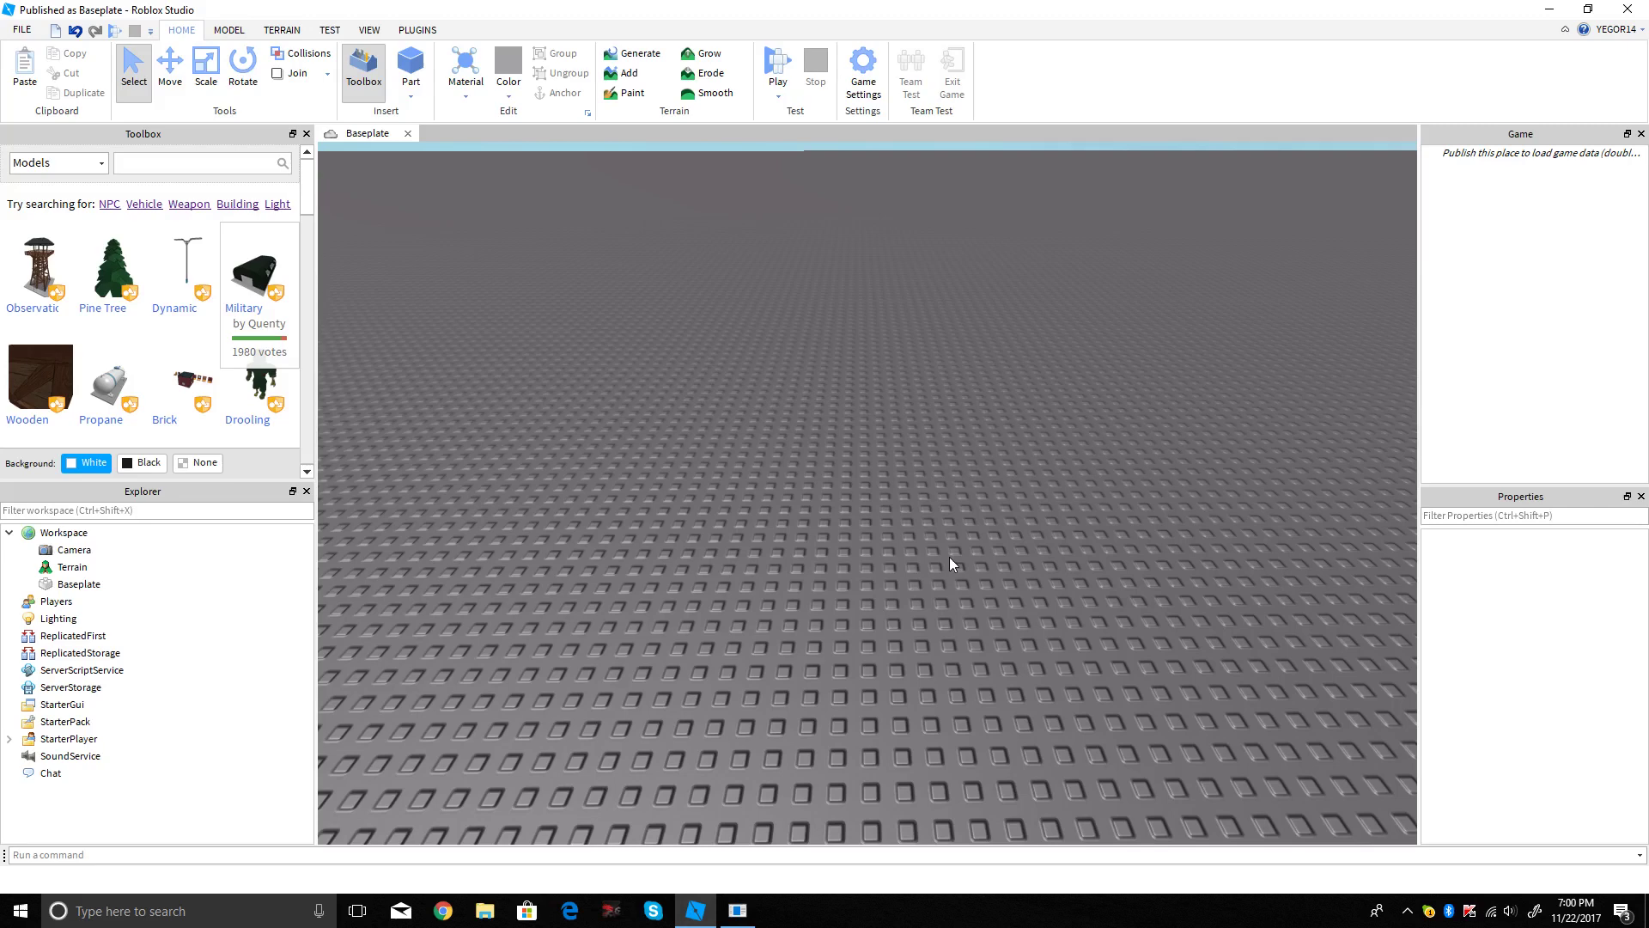
{"action": "left_click", "coordinate": [410, 69]}
{"action": "scroll", "coordinate": [960, 468], "scroll_direction": "up", "scroll_amount": 2}
{"action": "right_click_drag", "start_coordinate": [960, 468], "coordinate": [957, 475]}
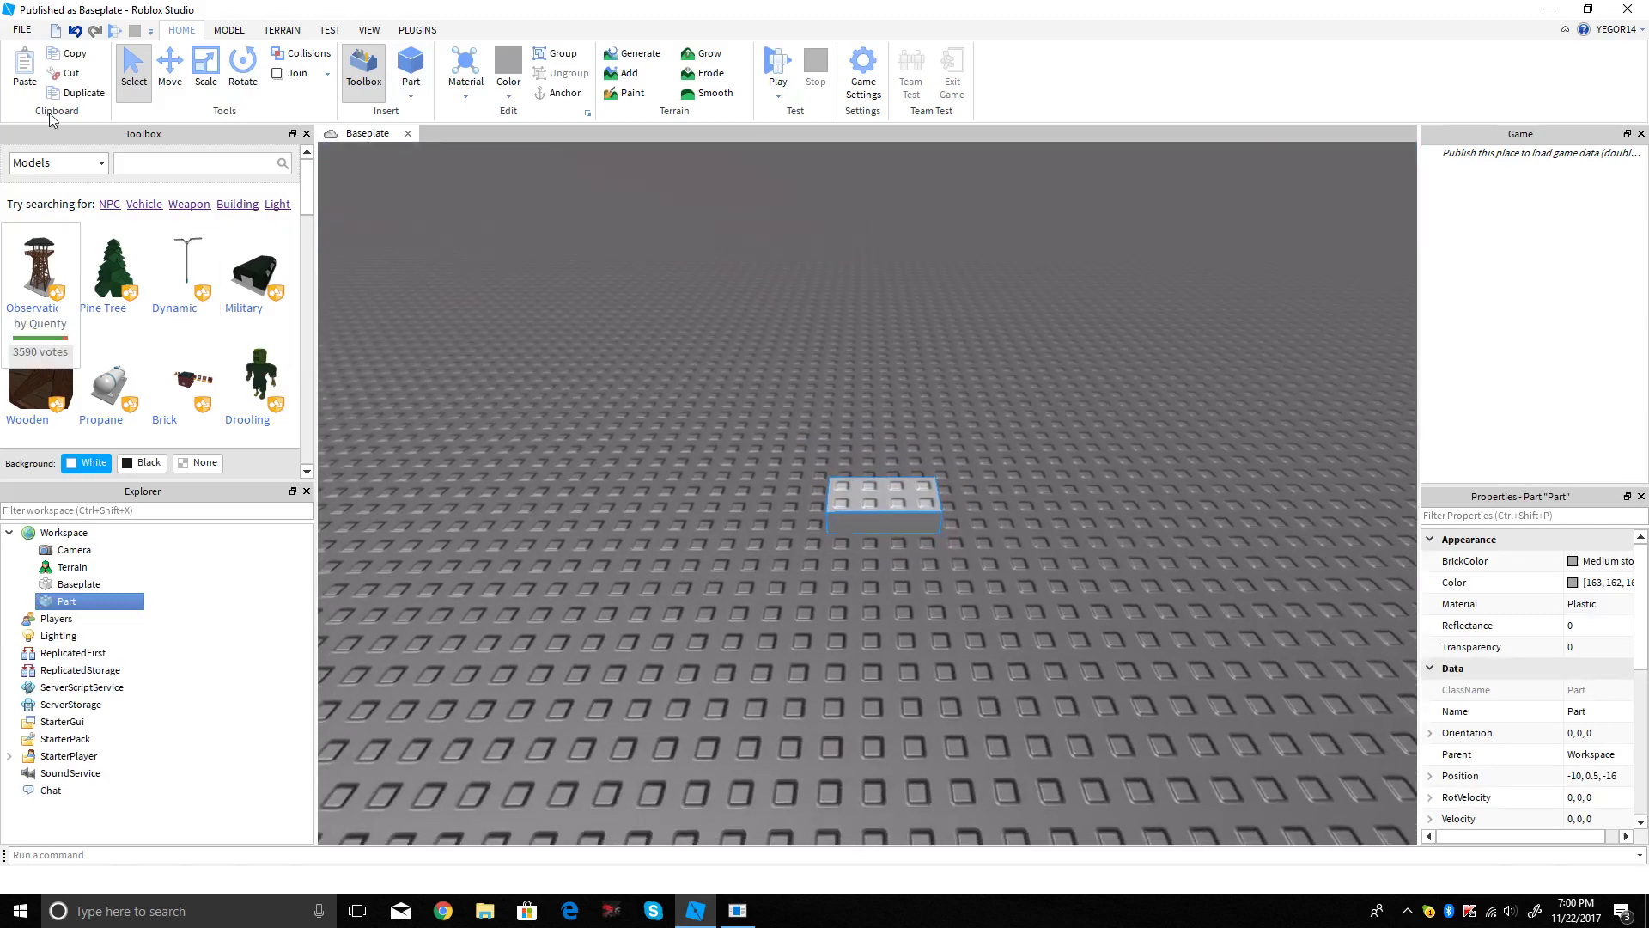
{"action": "left_click_drag", "start_coordinate": [773, 505], "coordinate": [539, 504]}
{"action": "left_click_drag", "start_coordinate": [765, 464], "coordinate": [720, 140]}
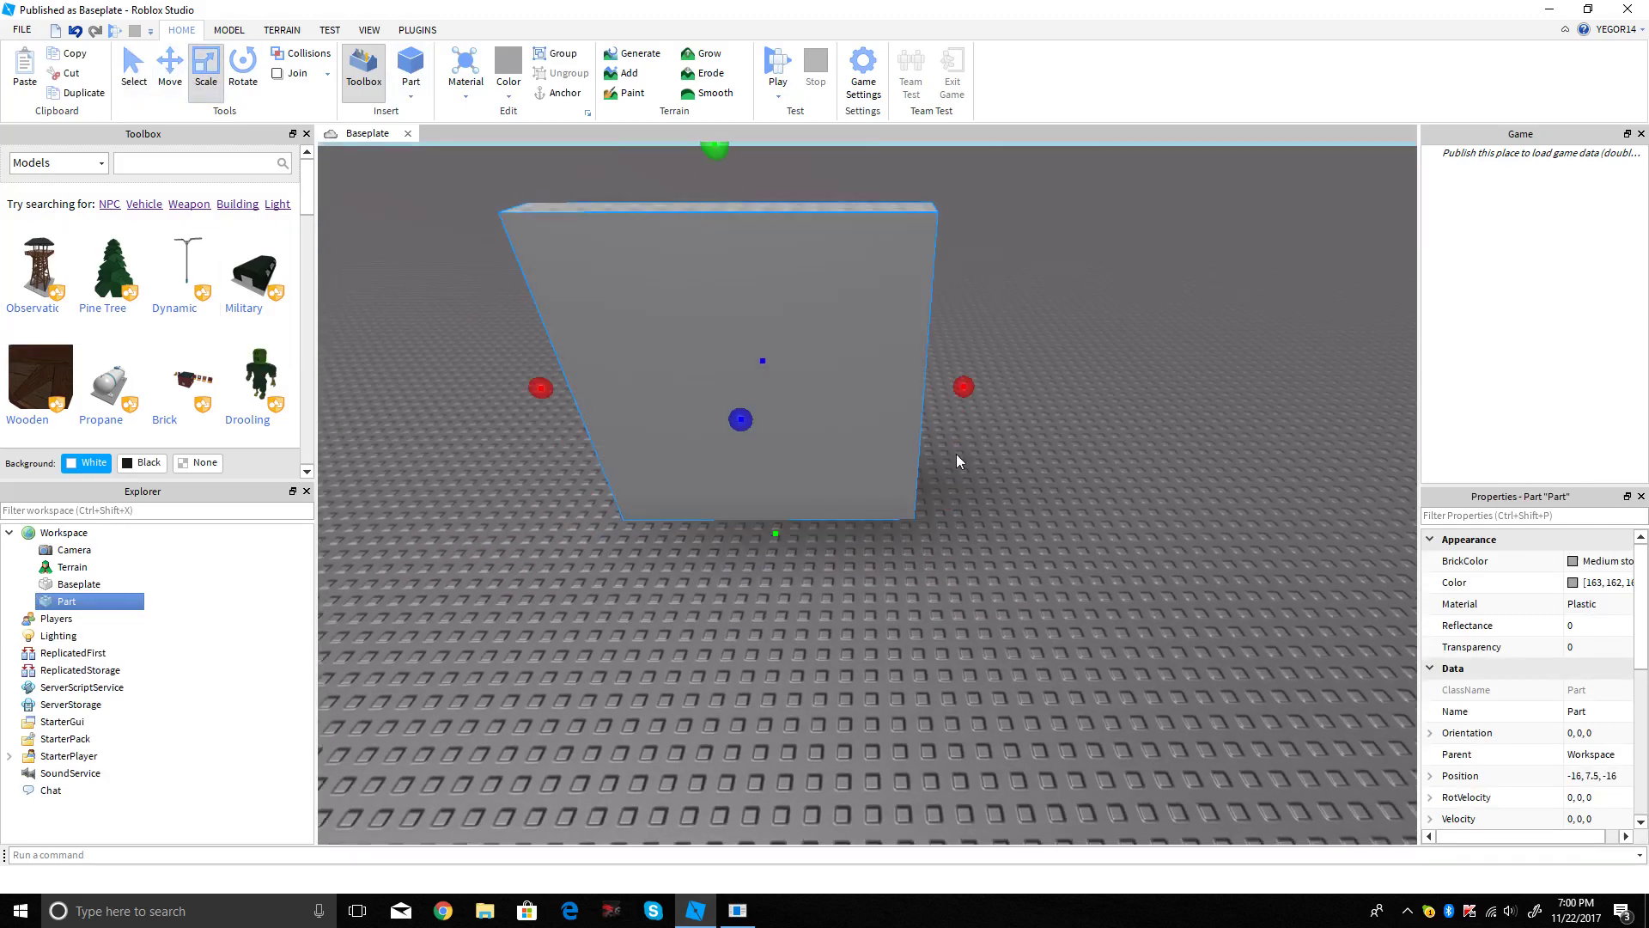
{"action": "scroll", "coordinate": [977, 606], "scroll_direction": "up", "scroll_amount": 2}
{"action": "right_click_drag", "start_coordinate": [977, 607], "coordinate": [958, 643]}
{"action": "left_click", "coordinate": [961, 652]}
{"action": "scroll", "coordinate": [958, 642], "scroll_direction": "down", "scroll_amount": 5}
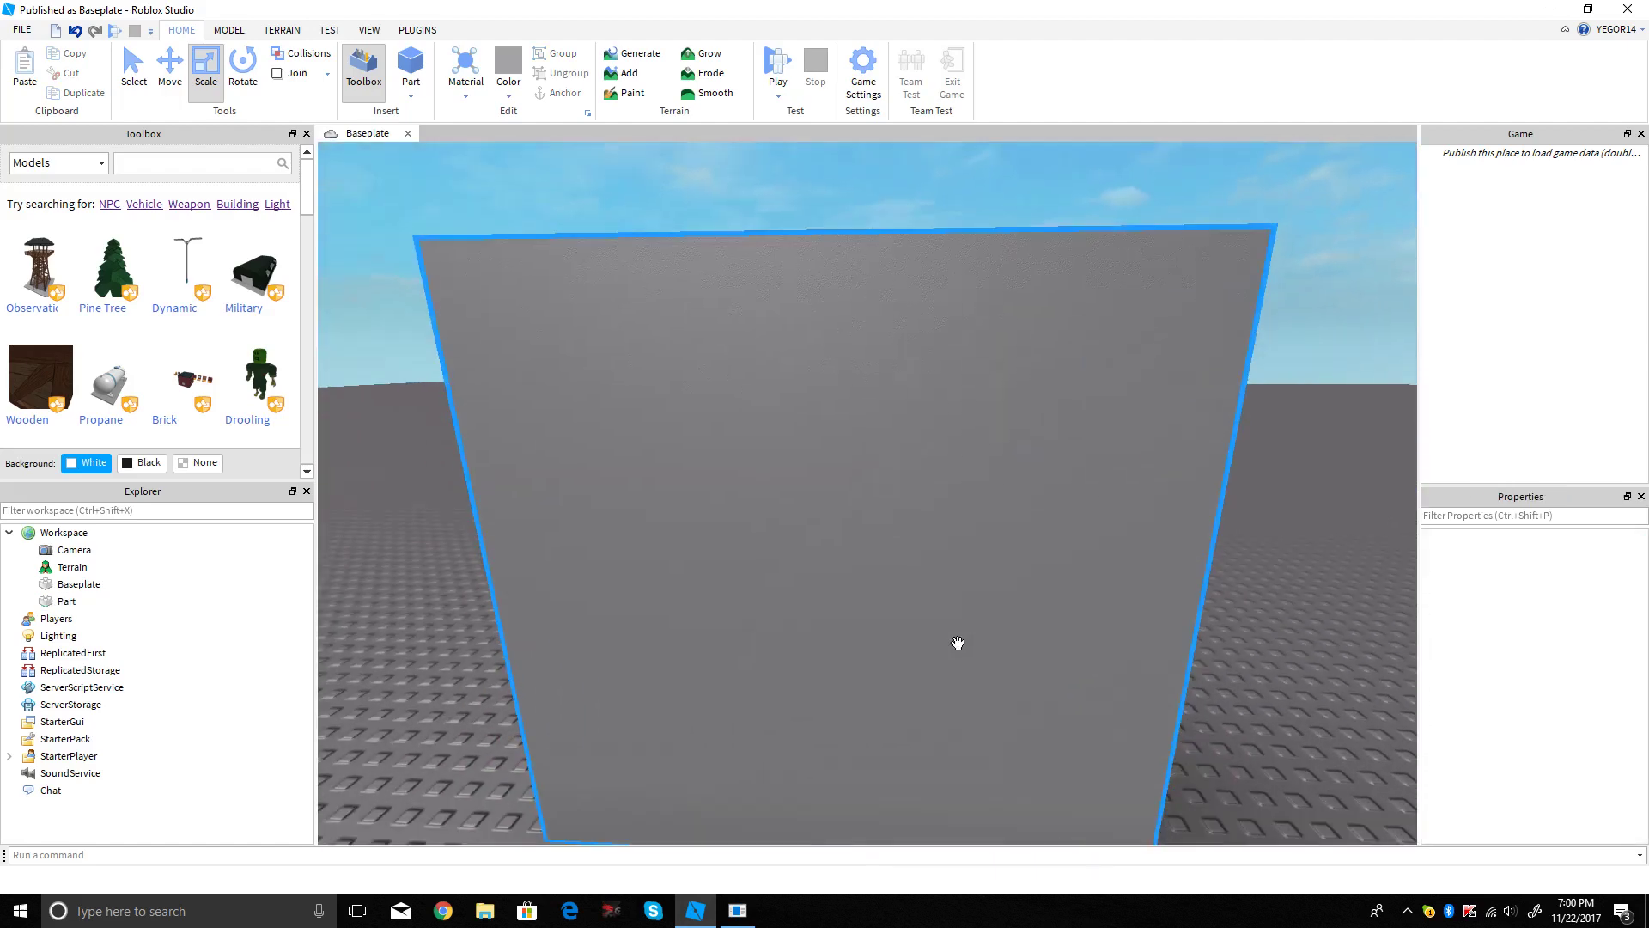
Step: Insert a second part, place it against the lower left area of the wall's front face, and stretch it upward into a window-sized block
{"action": "scroll", "coordinate": [884, 564], "scroll_direction": "up", "scroll_amount": 3}
{"action": "left_click", "coordinate": [409, 72]}
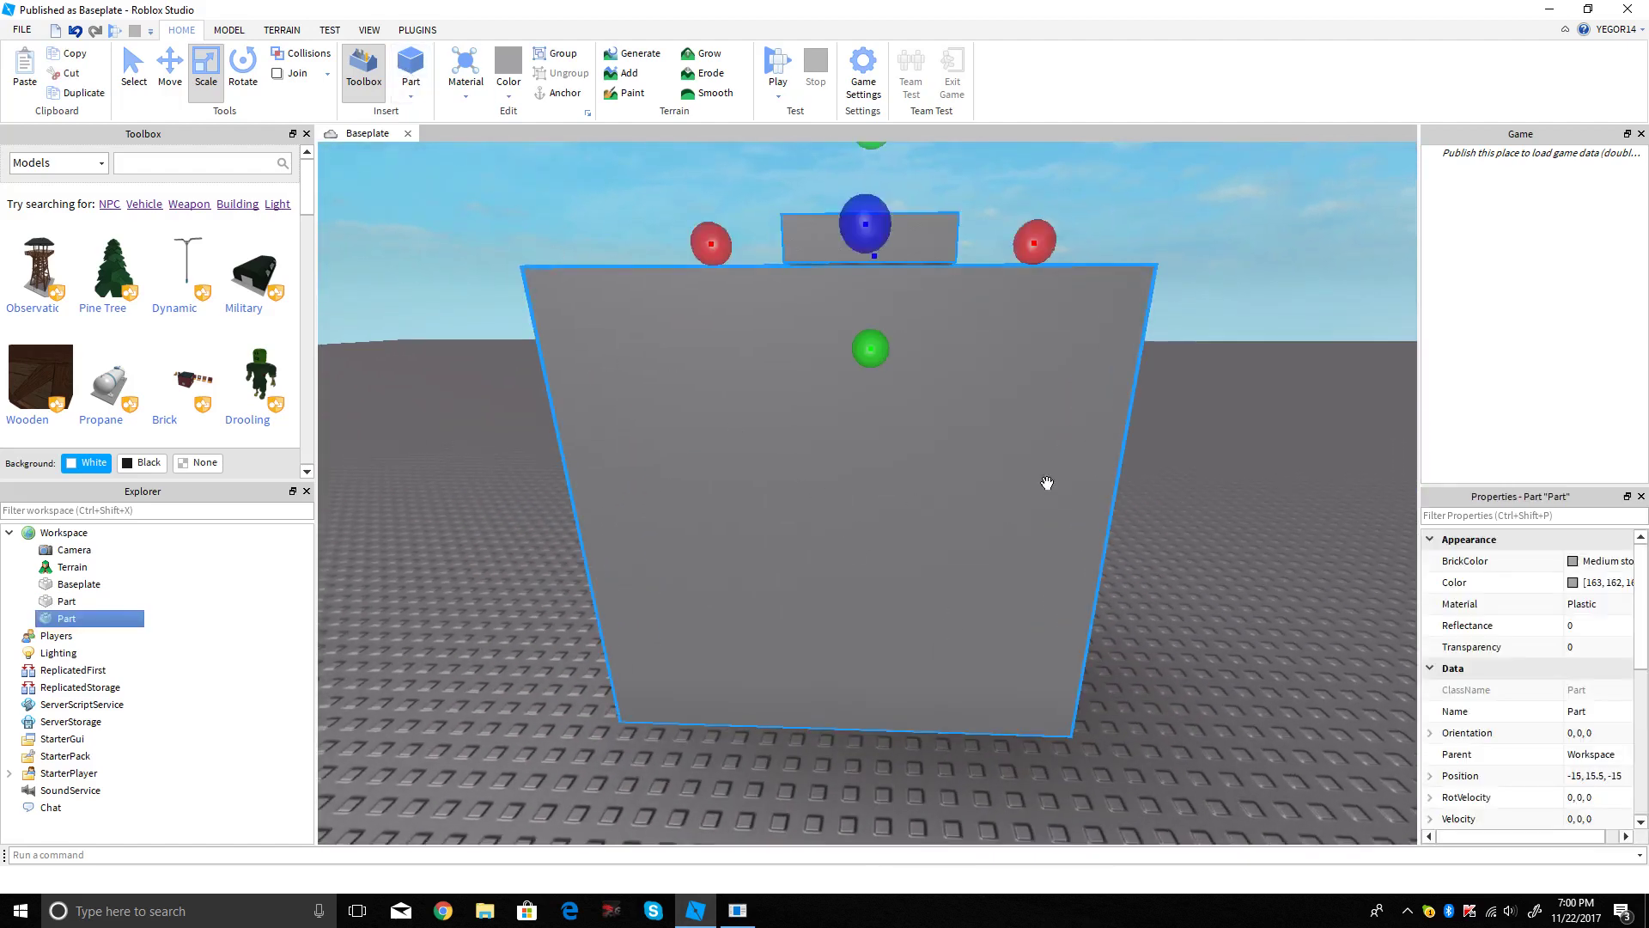
{"action": "left_click_drag", "start_coordinate": [927, 244], "coordinate": [798, 613]}
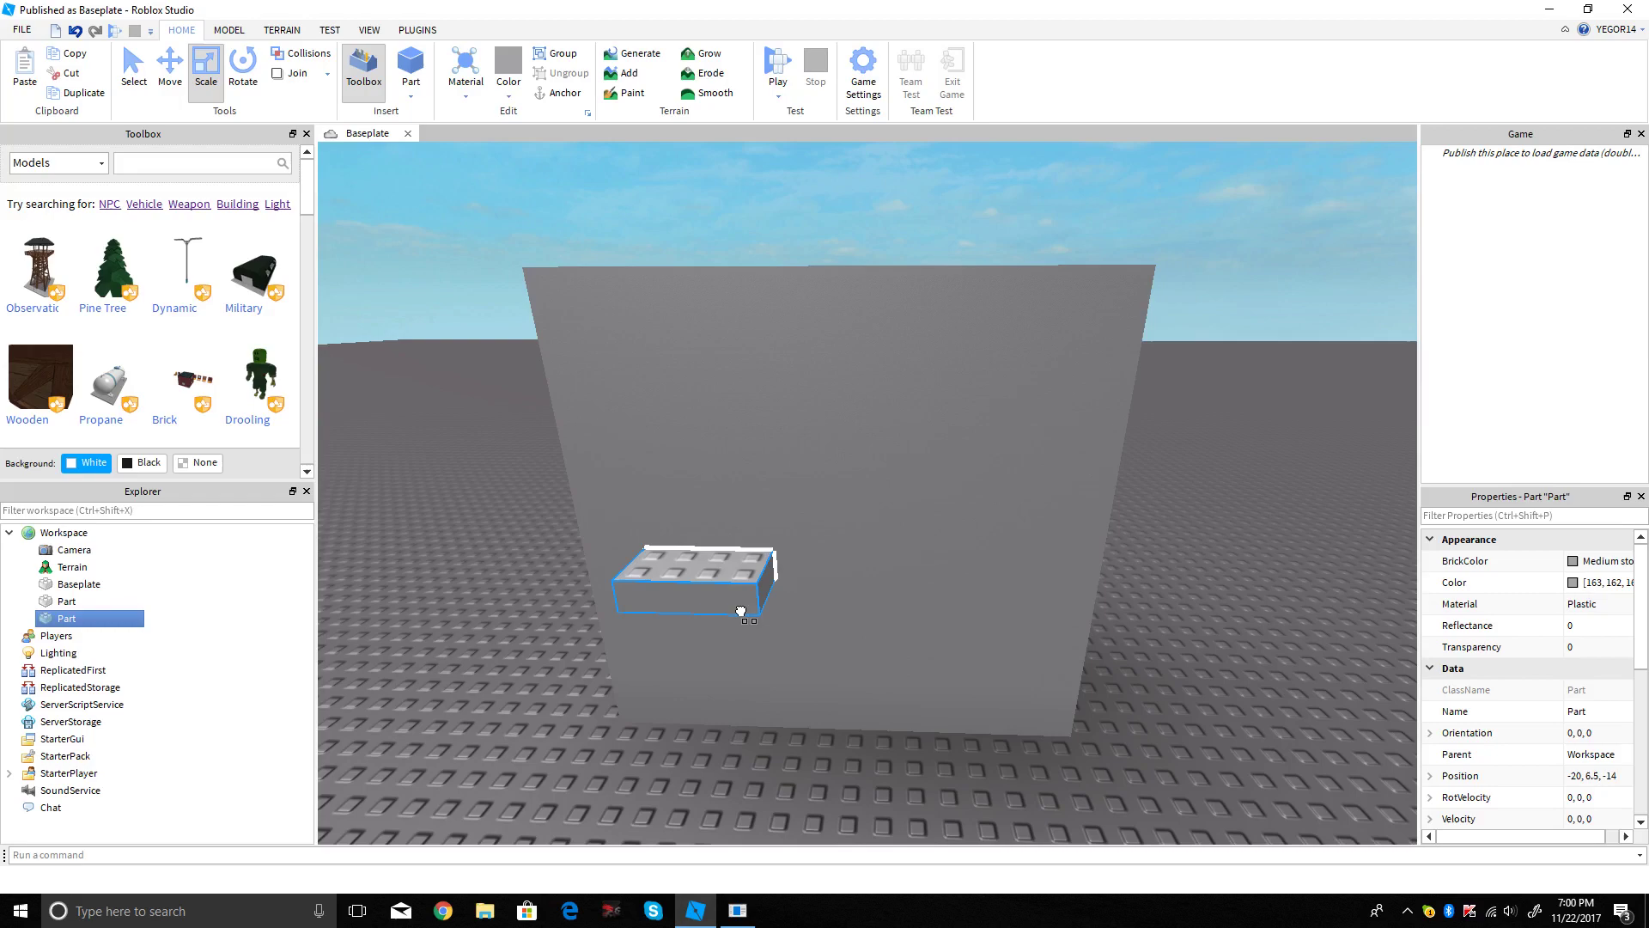
{"action": "left_click_drag", "start_coordinate": [689, 501], "coordinate": [681, 394]}
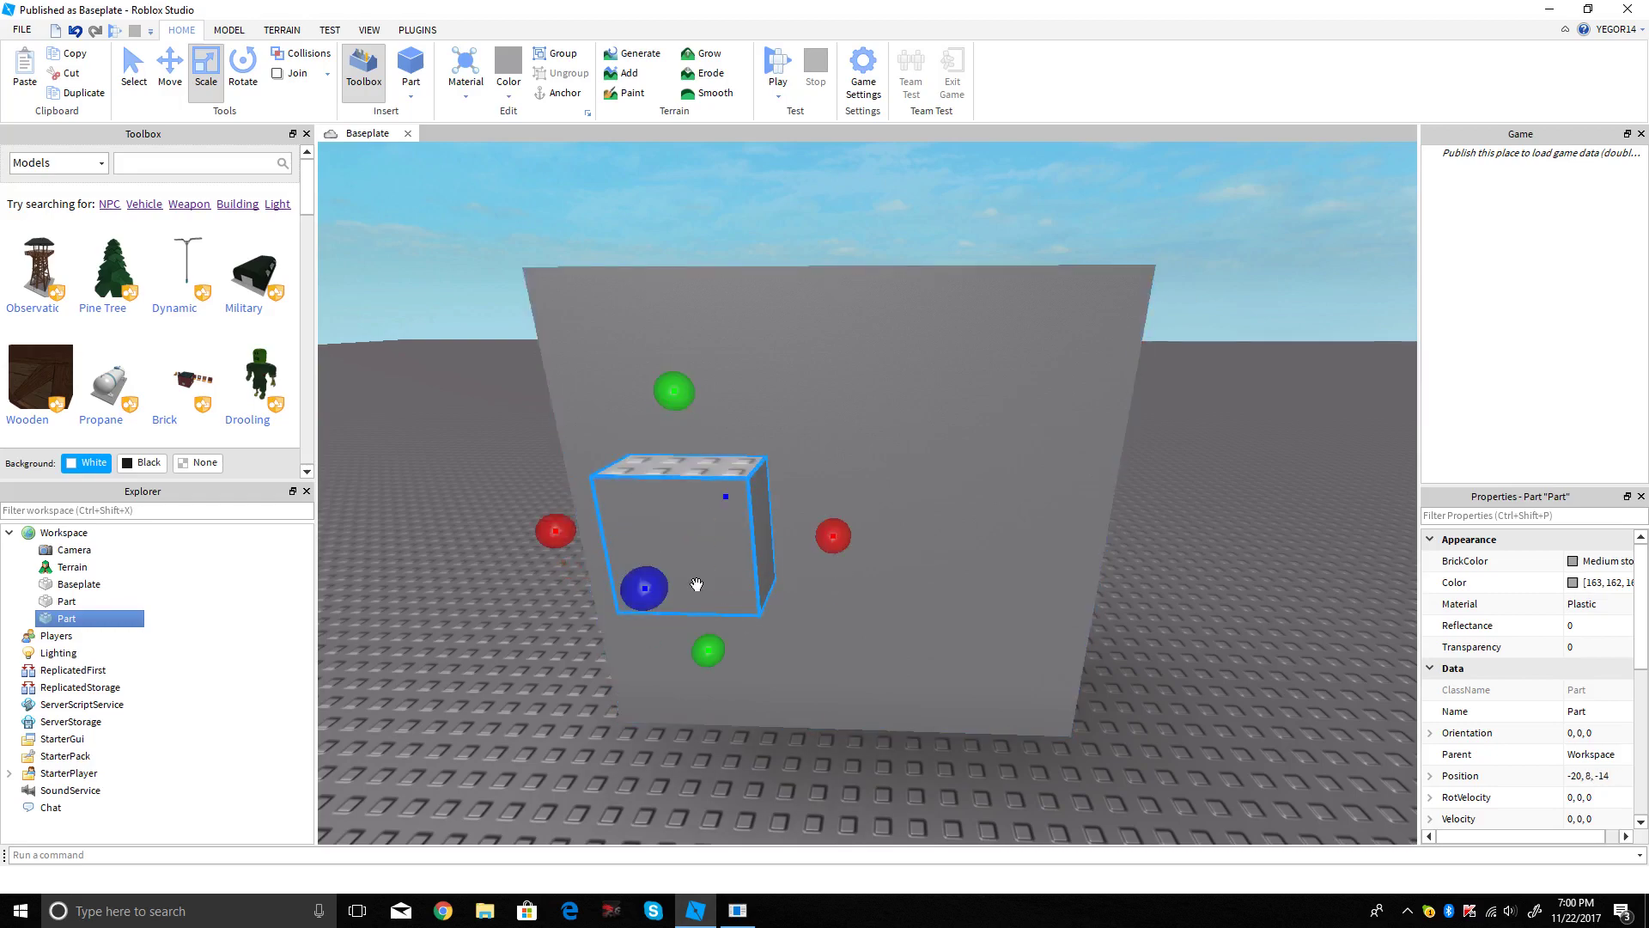
Step: Extend the window block's depth so that it passes all the way through the wall
{"action": "right_click_drag", "start_coordinate": [1022, 553], "coordinate": [1018, 553]}
{"action": "key", "text": "d"}
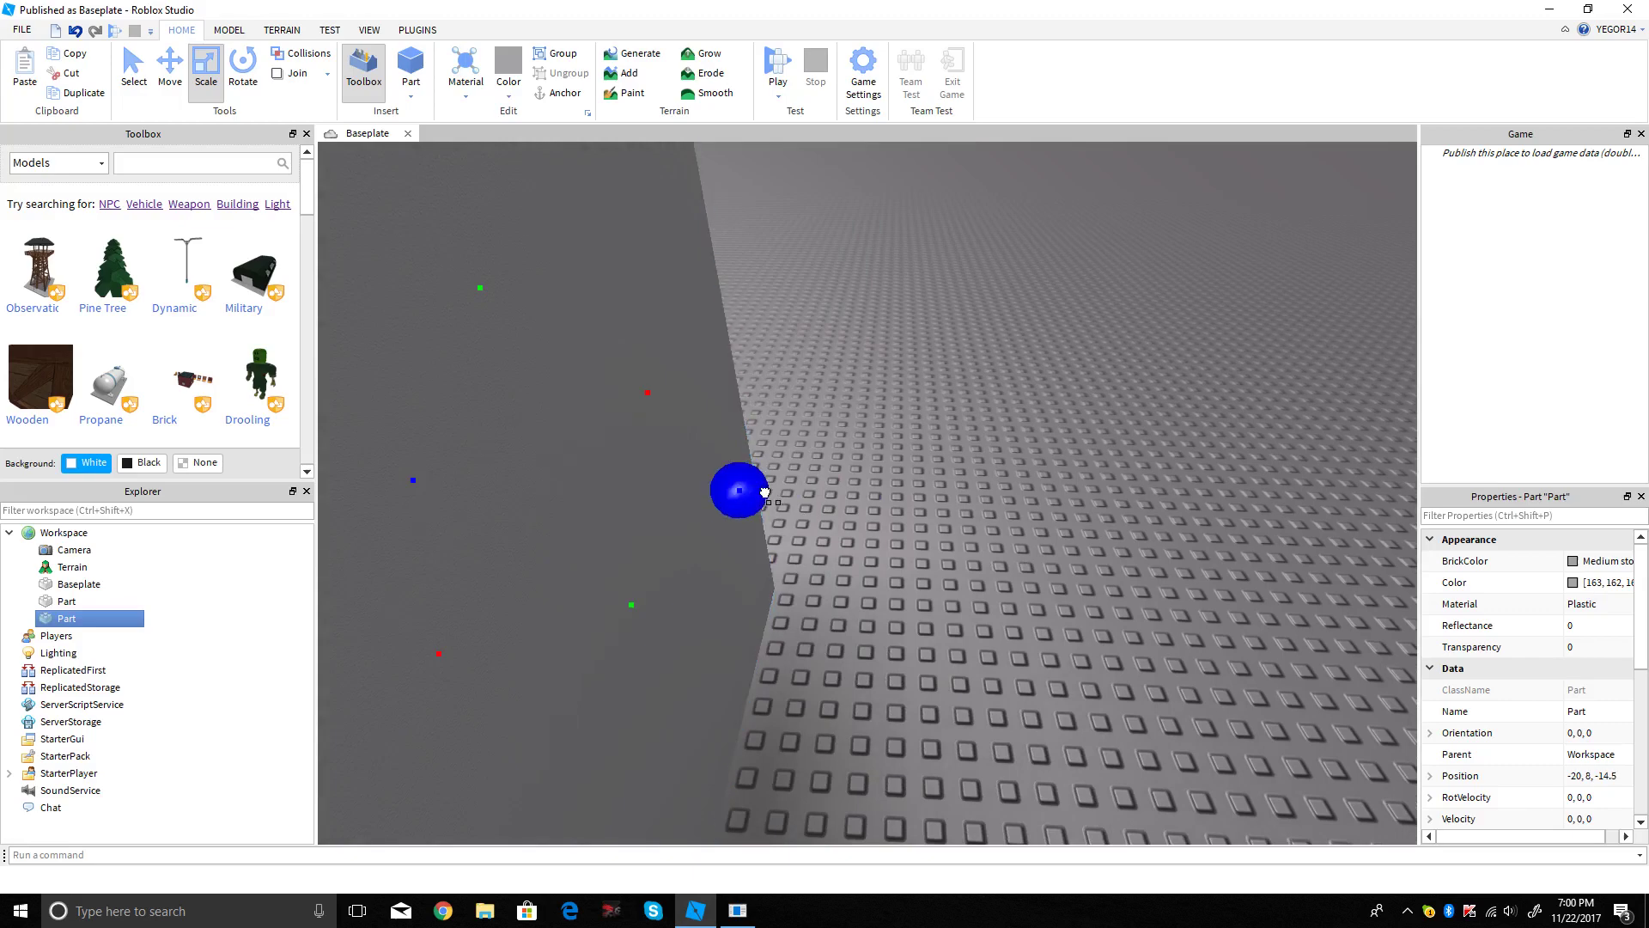
{"action": "left_click_drag", "start_coordinate": [806, 493], "coordinate": [885, 494]}
{"action": "right_click_drag", "start_coordinate": [795, 429], "coordinate": [969, 524]}
{"action": "key", "text": "a"}
{"action": "left_click", "coordinate": [969, 791]}
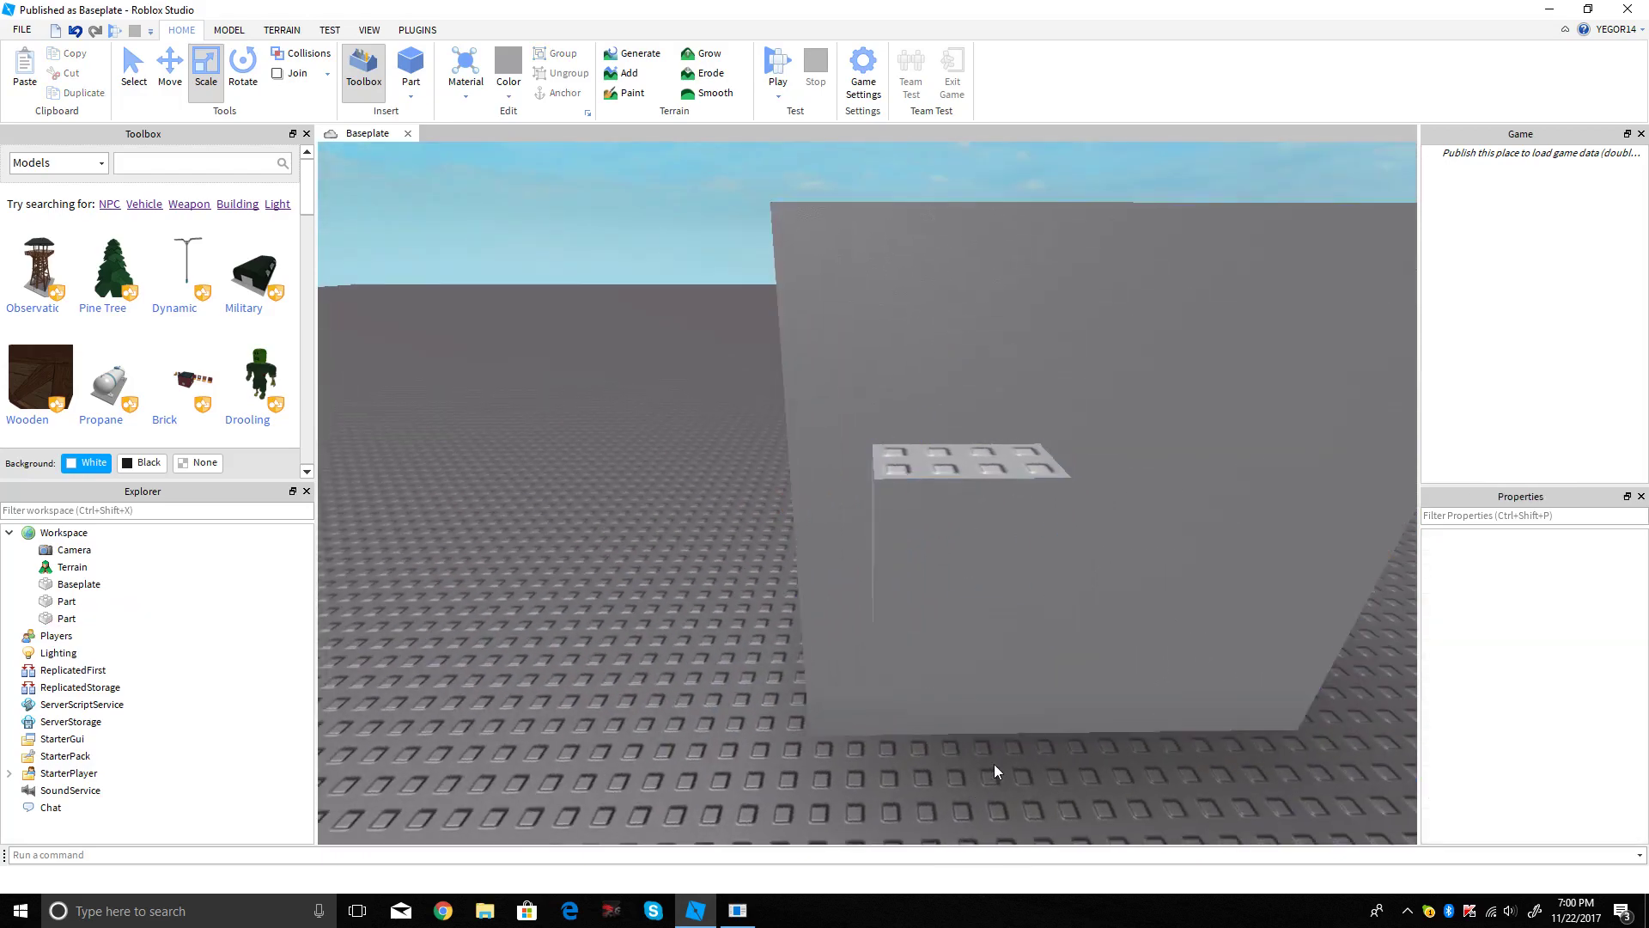
{"action": "key", "text": "d"}
{"action": "right_click", "coordinate": [994, 763]}
Step: Negate the window block that passes through the wall
{"action": "left_click", "coordinate": [760, 558]}
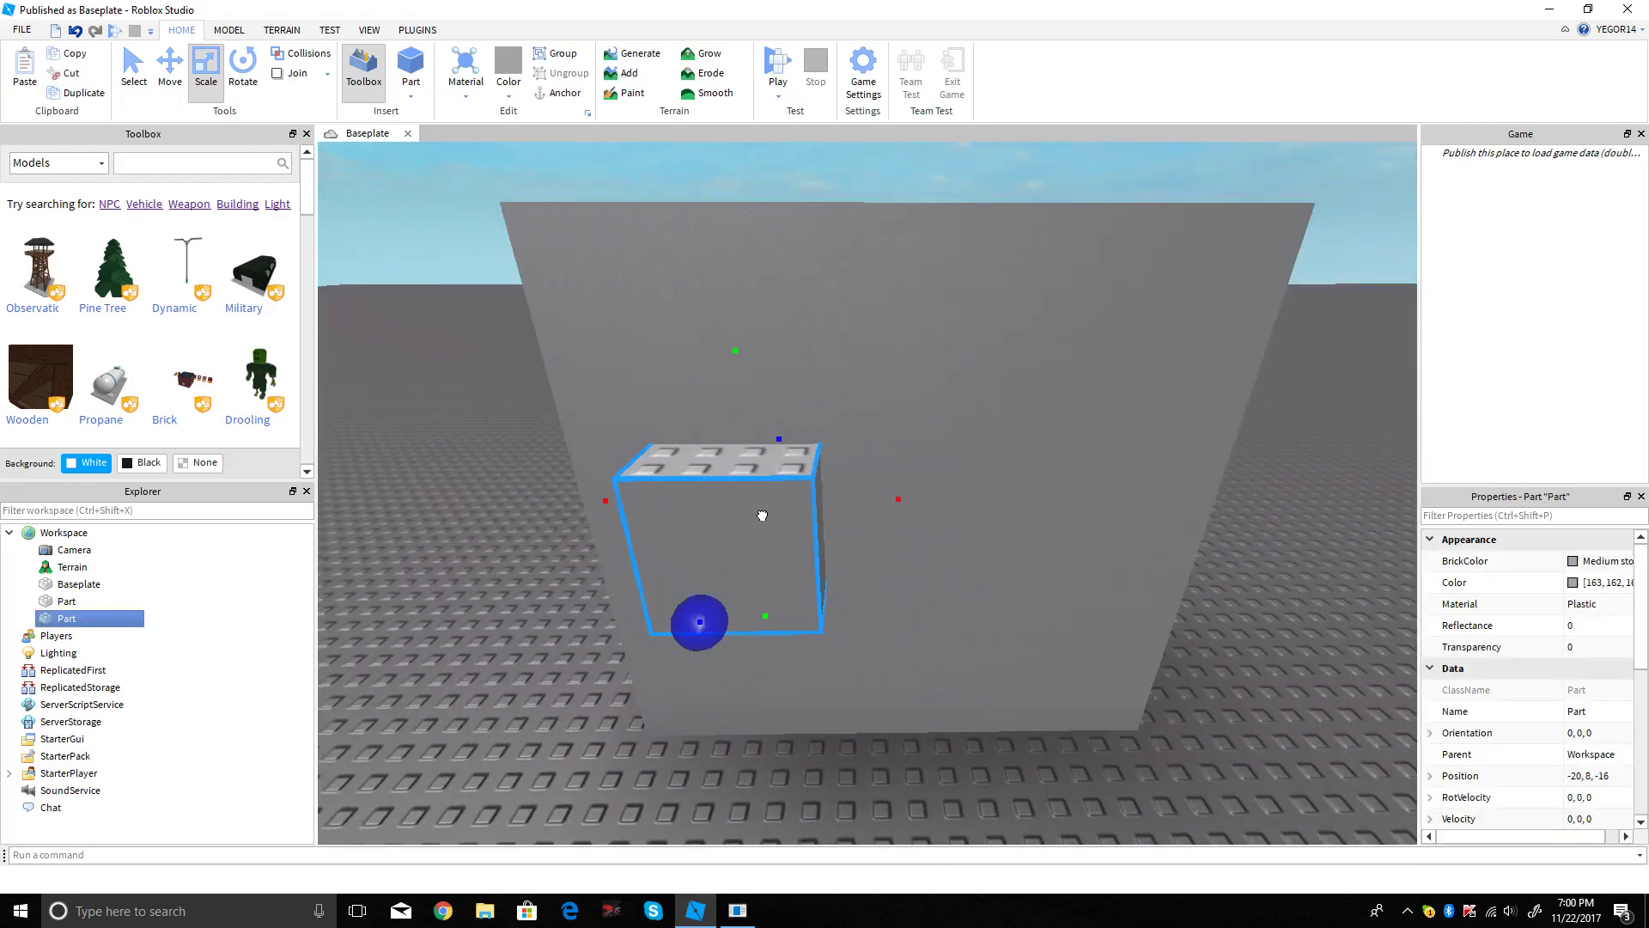
{"action": "right_click_drag", "start_coordinate": [762, 514], "coordinate": [949, 525]}
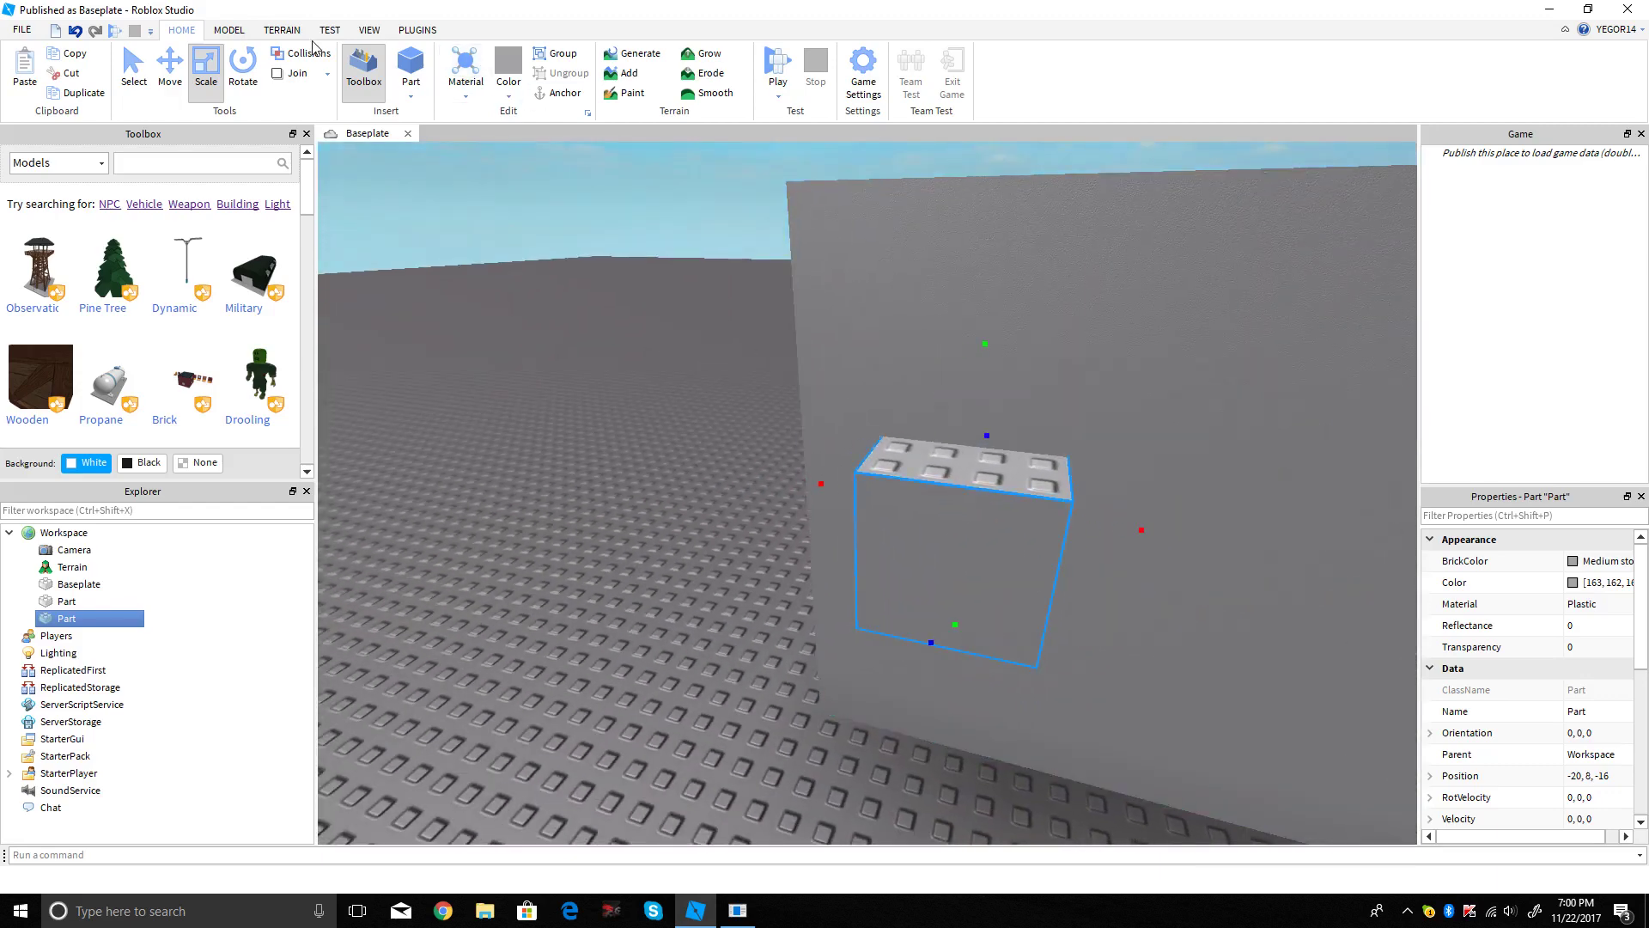
{"action": "left_click", "coordinate": [231, 31]}
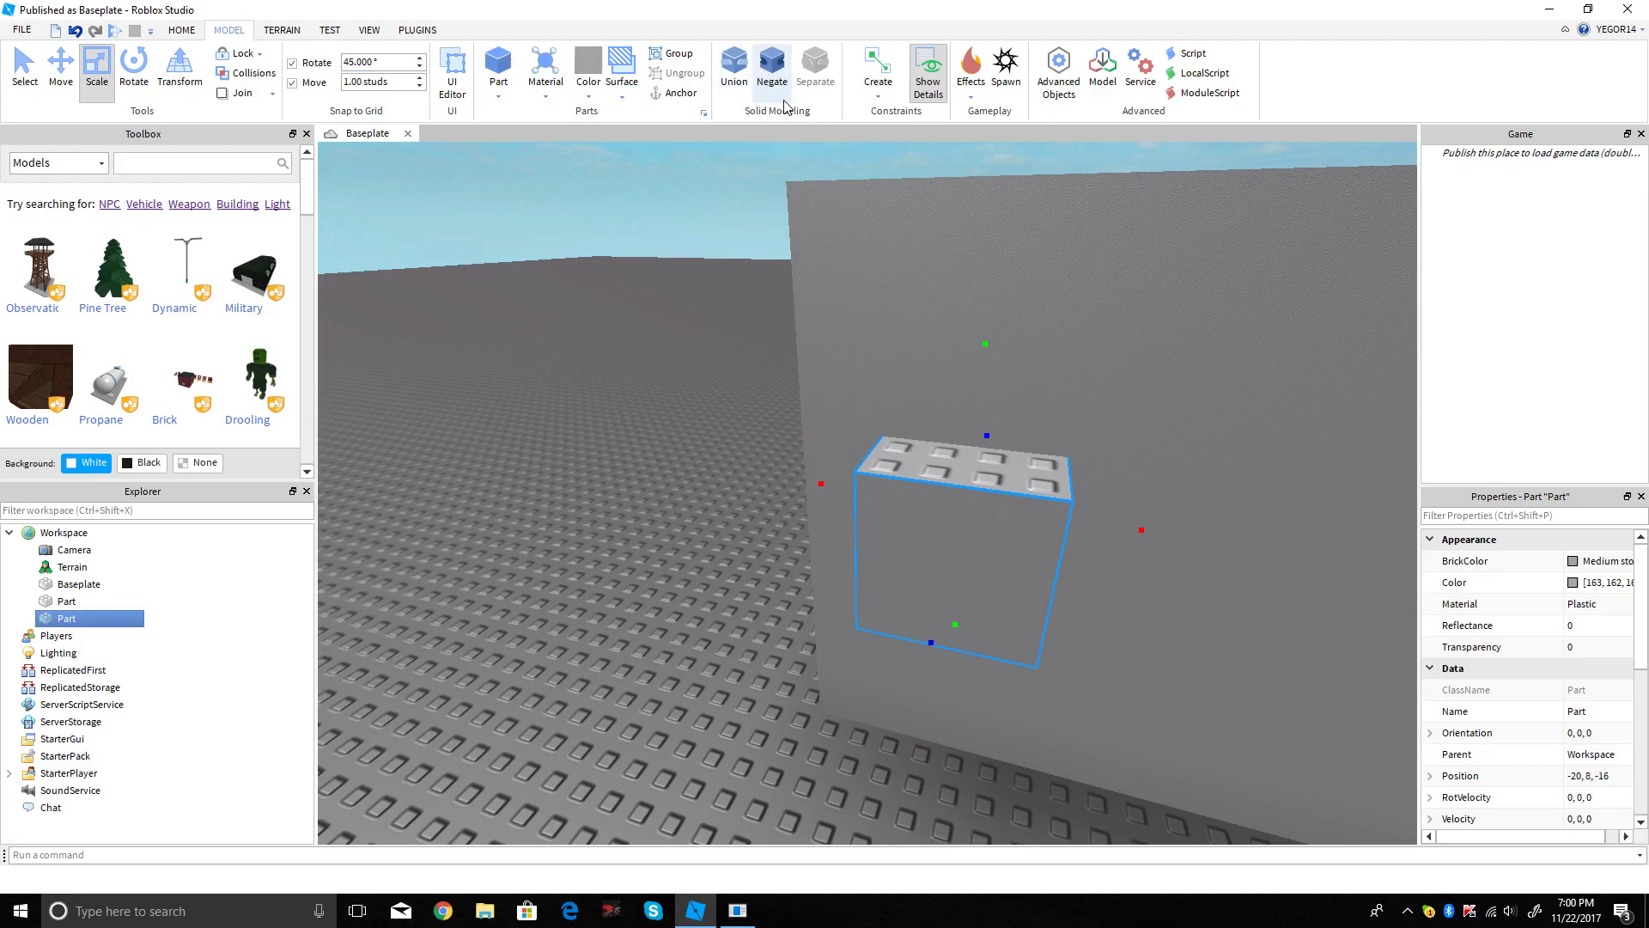
{"action": "left_click", "coordinate": [772, 68]}
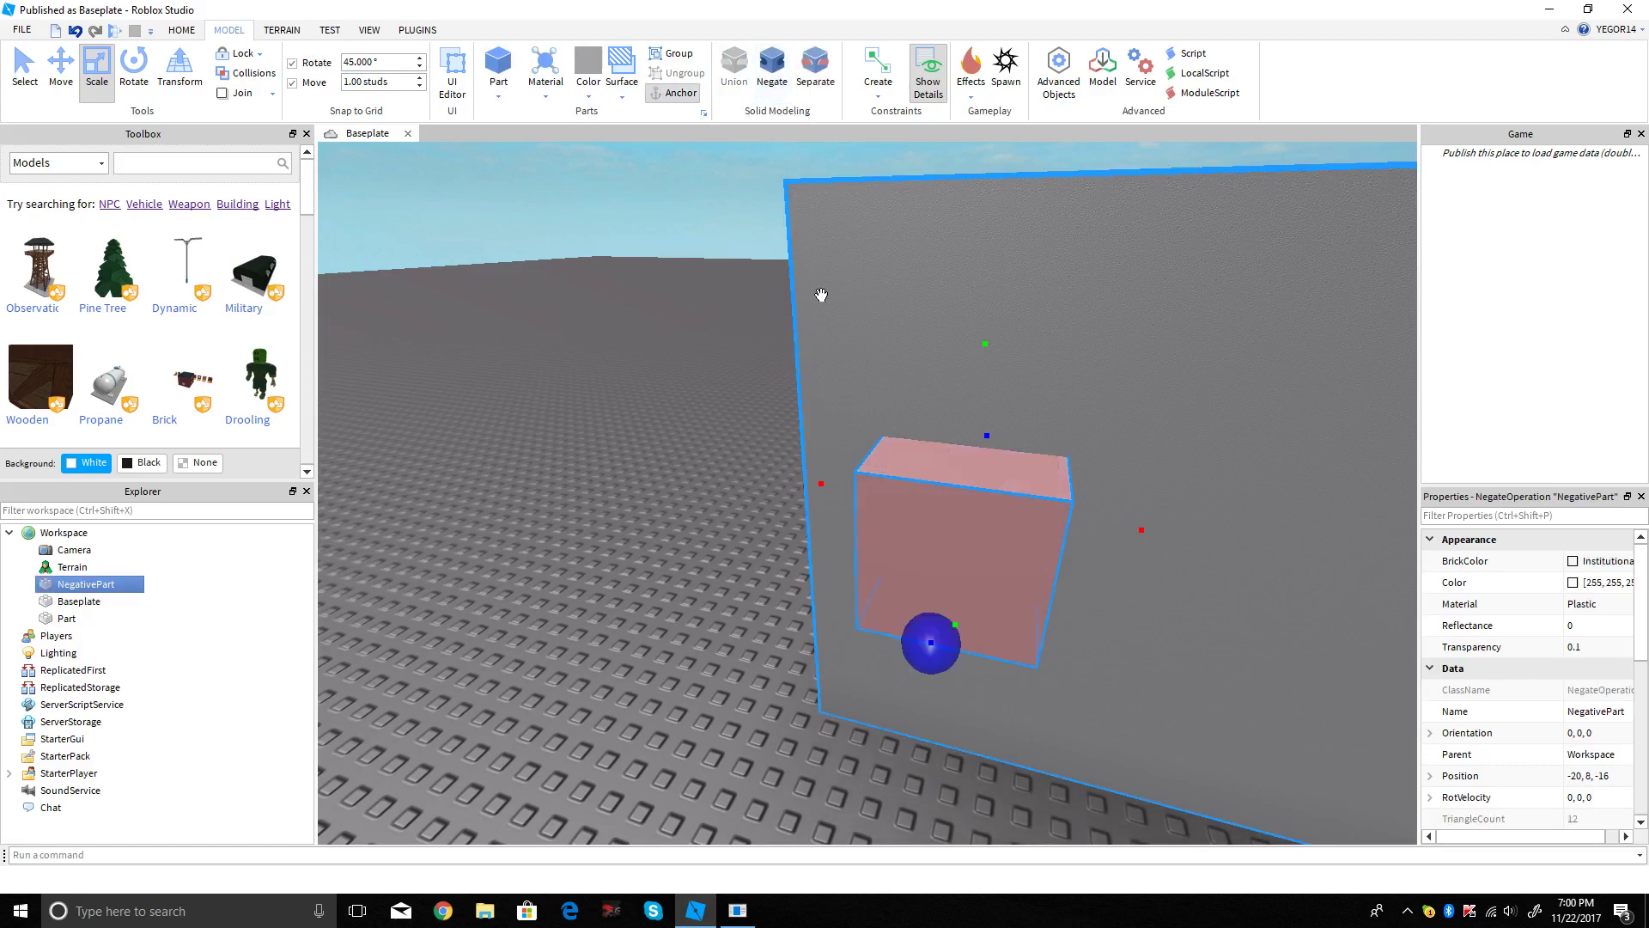
{"action": "key", "text": "f"}
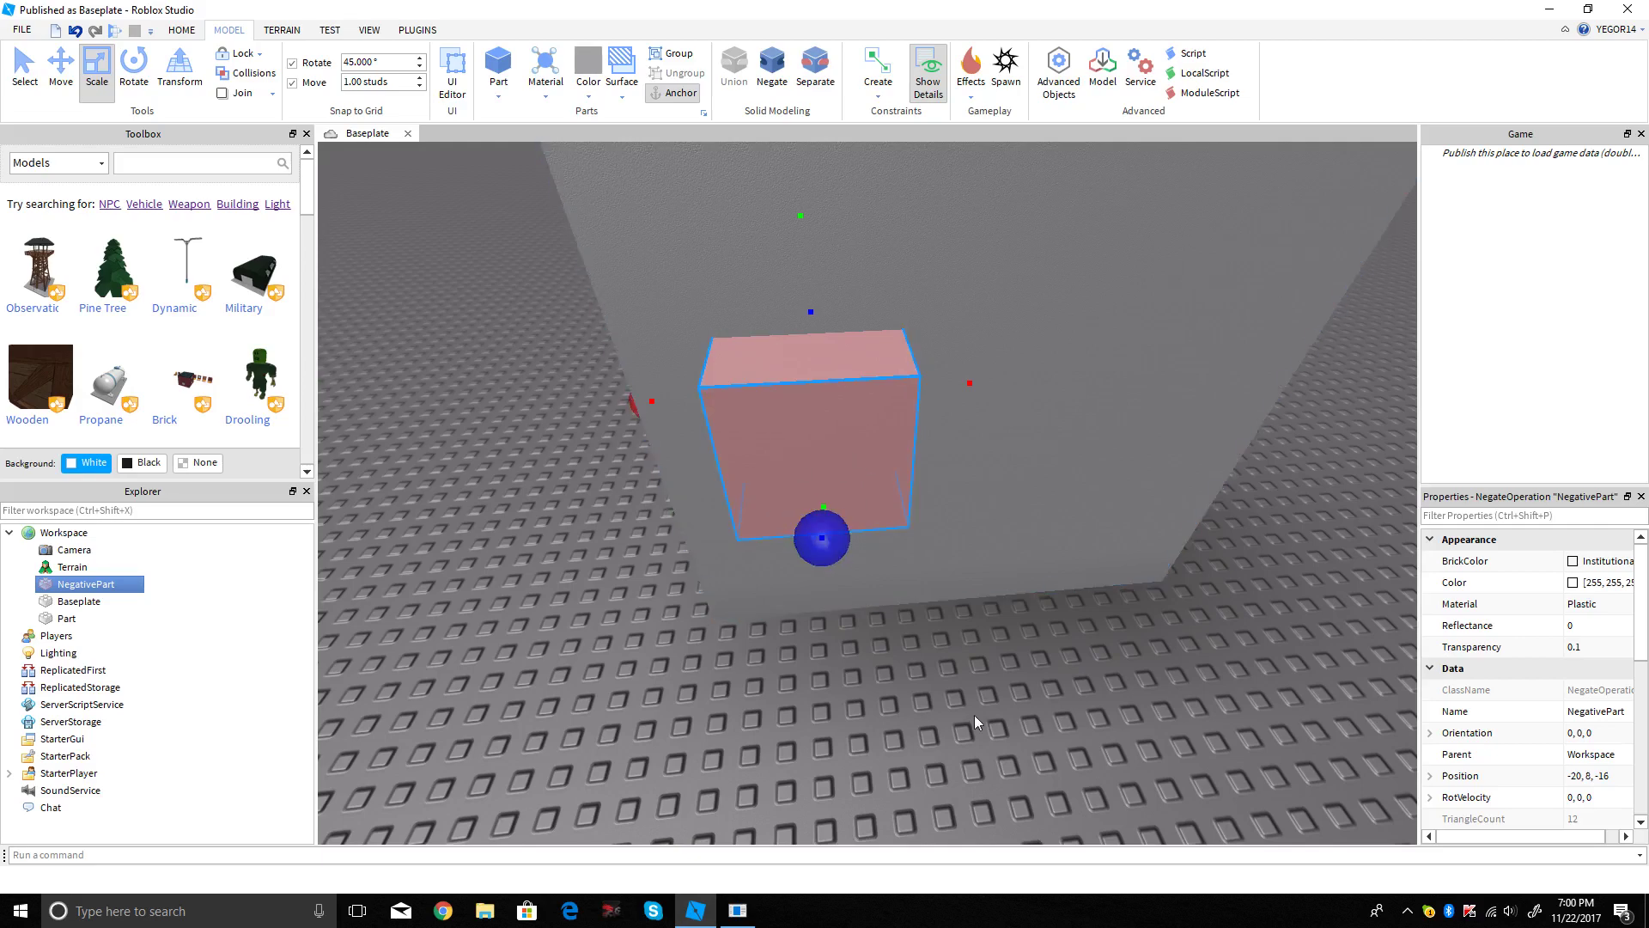
Step: Select the wall together with the negative block and union them to cut the window opening
{"action": "left_click", "coordinate": [973, 705]}
{"action": "scroll", "coordinate": [982, 694], "scroll_direction": "down", "scroll_amount": 5}
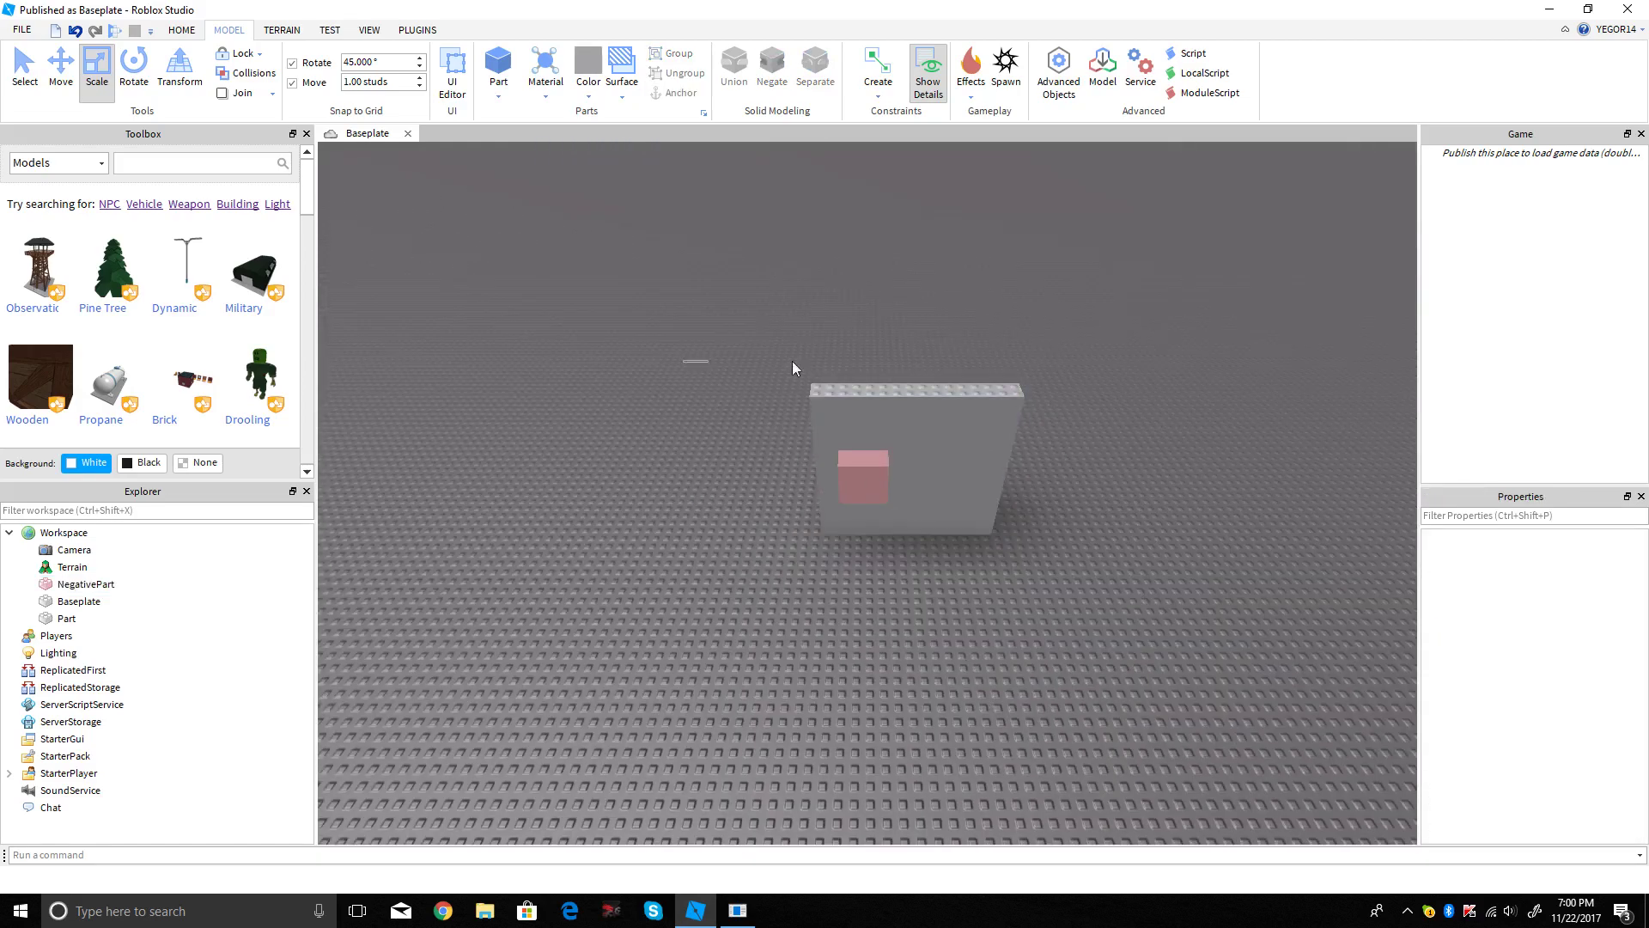
{"action": "left_click_drag", "start_coordinate": [792, 368], "coordinate": [1120, 633]}
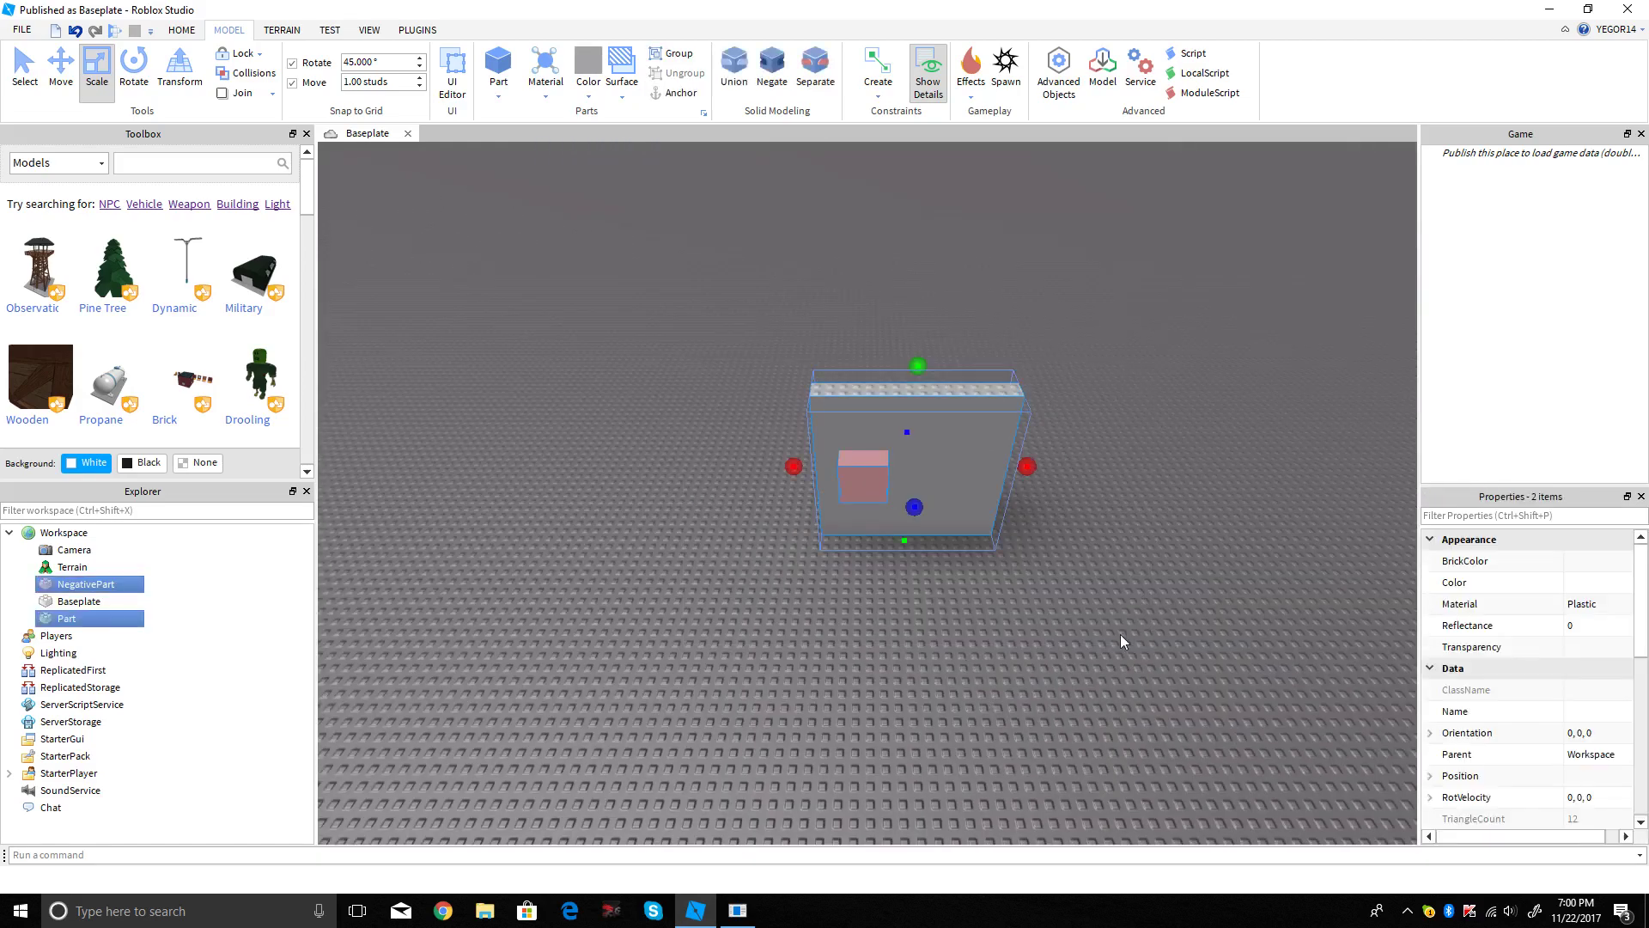
{"action": "scroll", "coordinate": [876, 550], "scroll_direction": "up", "scroll_amount": 5}
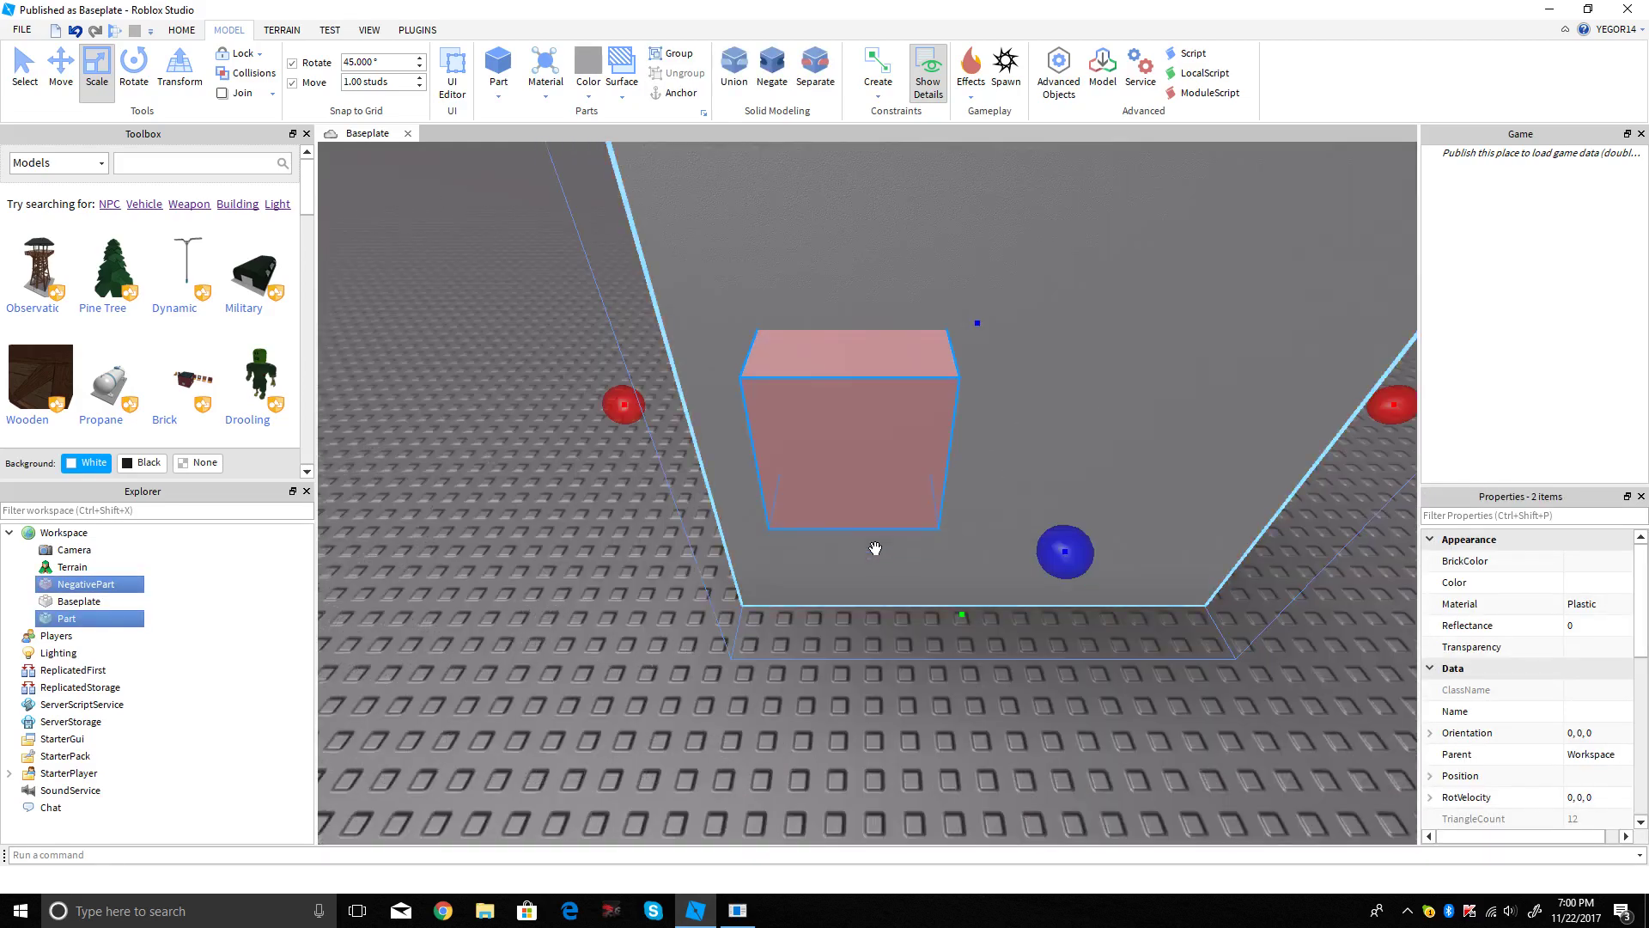
{"action": "scroll", "coordinate": [875, 549], "scroll_direction": "down", "scroll_amount": 5}
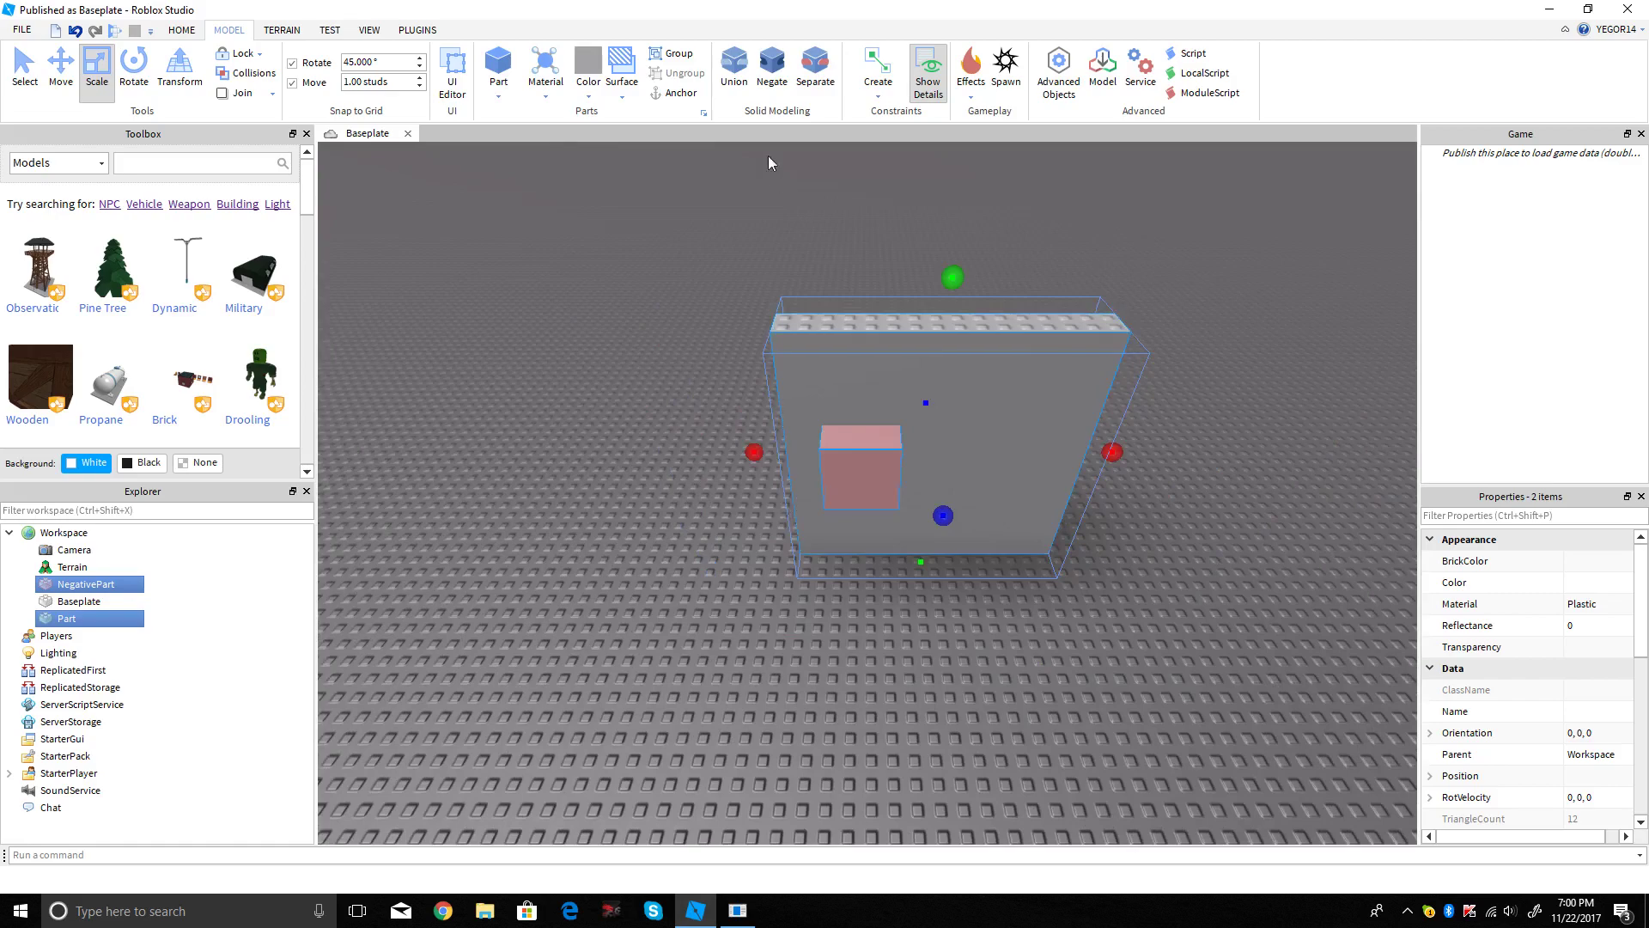
{"action": "left_click", "coordinate": [737, 91]}
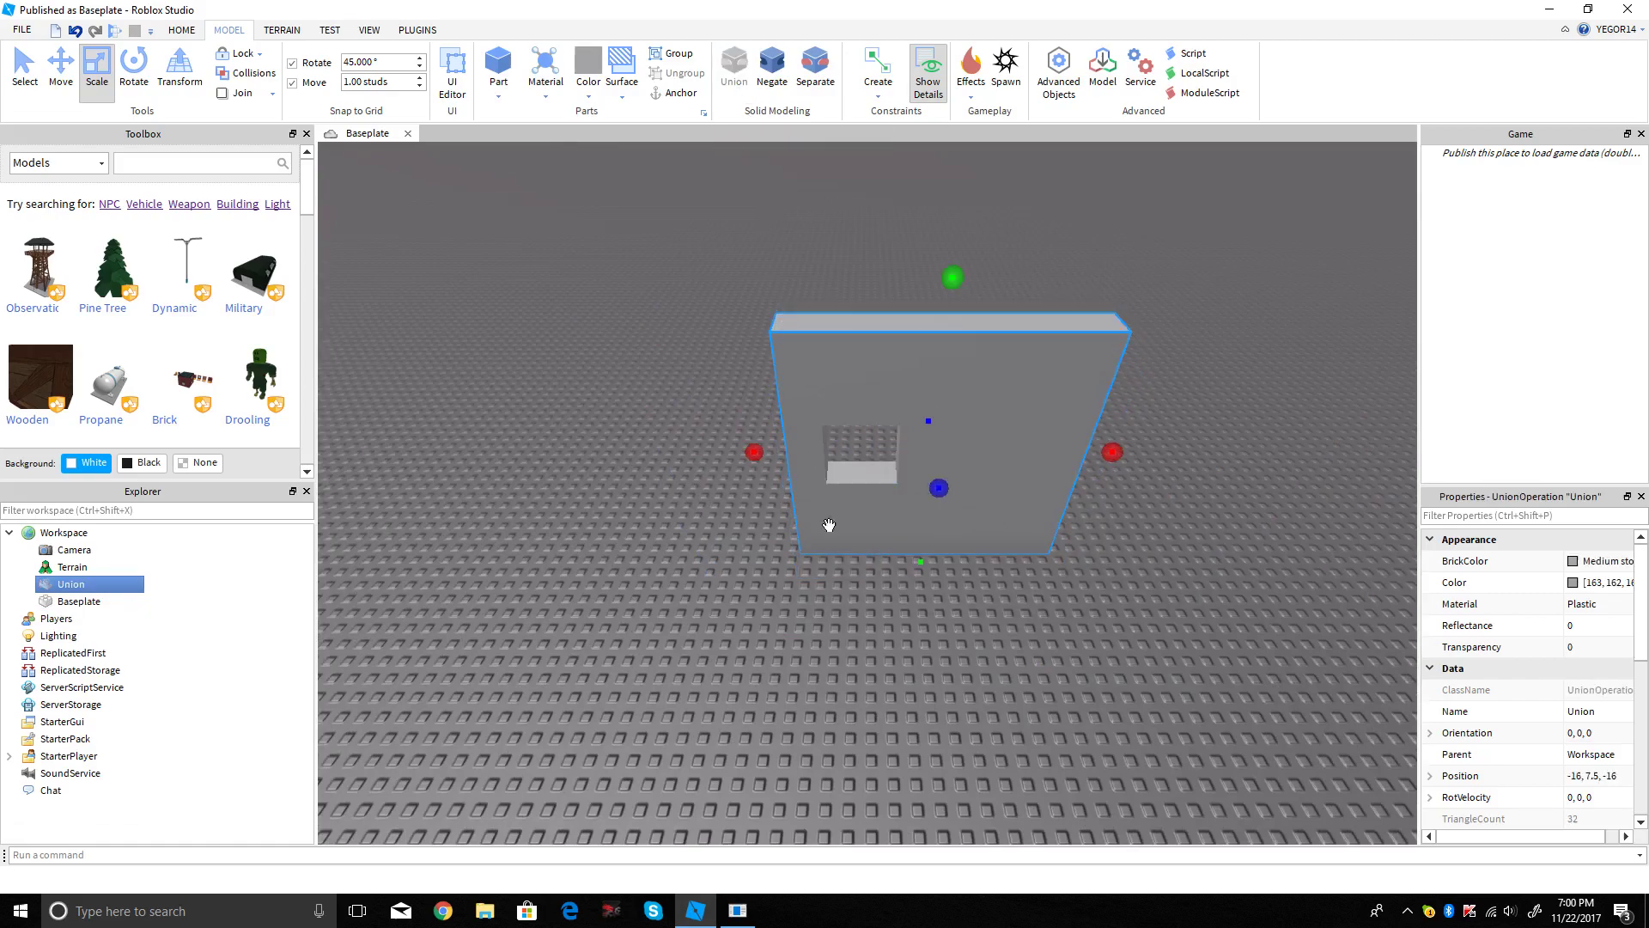
{"action": "left_click", "coordinate": [869, 662]}
{"action": "right_click_drag", "start_coordinate": [869, 662], "coordinate": [912, 660]}
{"action": "scroll", "coordinate": [912, 661], "scroll_direction": "up", "scroll_amount": 7}
{"action": "scroll", "coordinate": [911, 660], "scroll_direction": "down", "scroll_amount": 4}
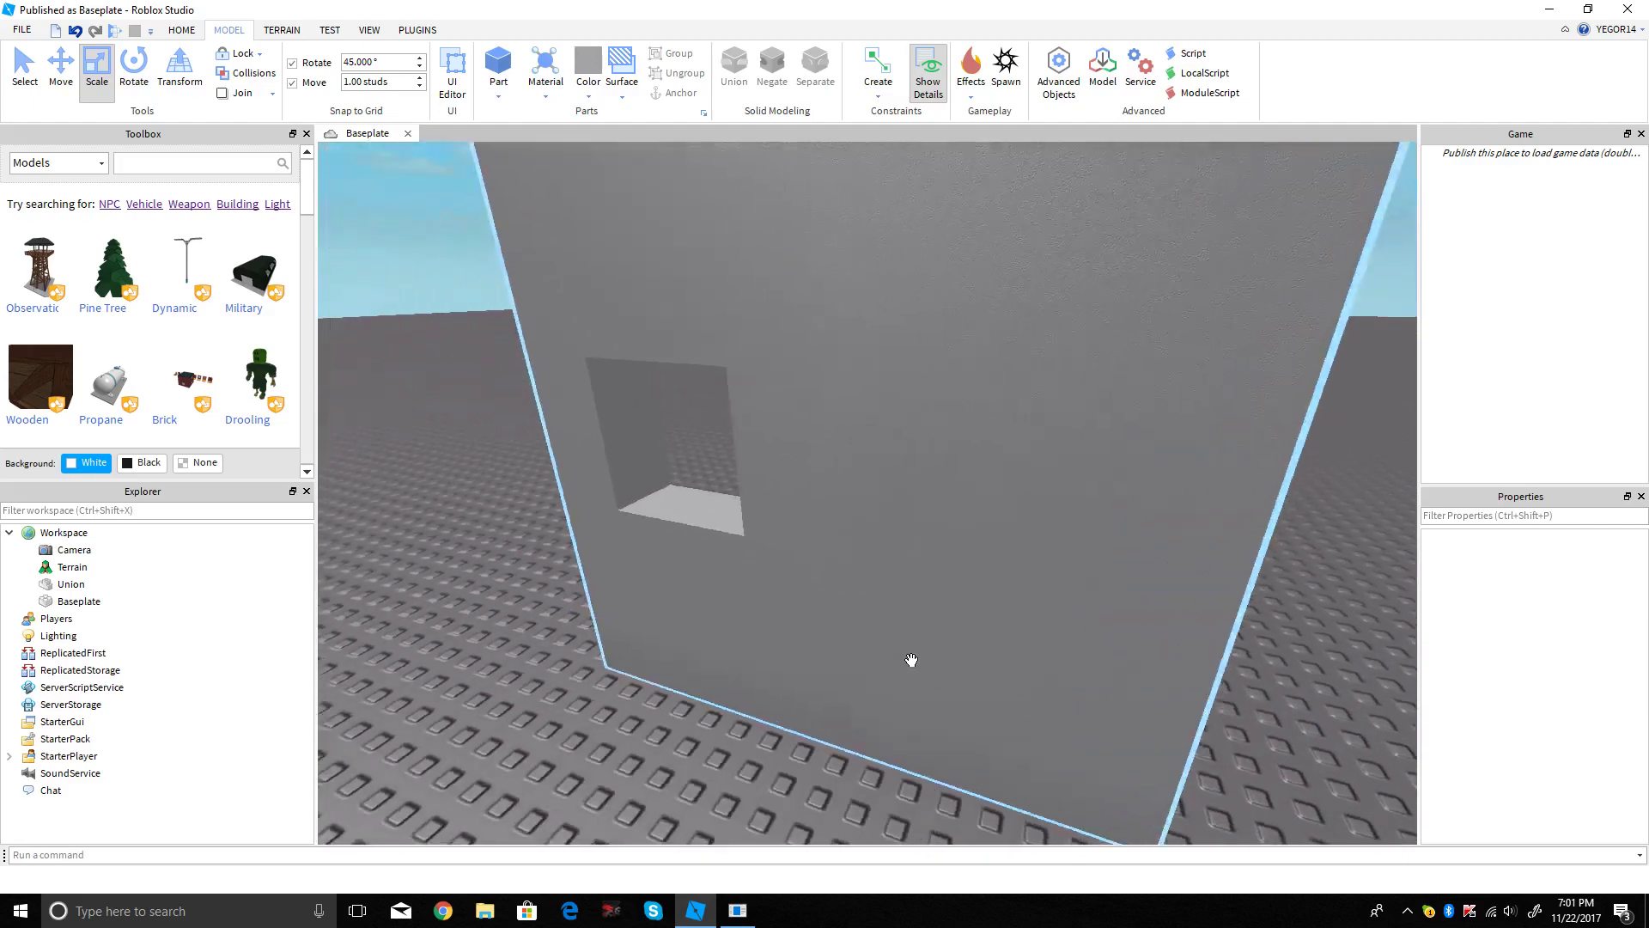
{"action": "scroll", "coordinate": [912, 660], "scroll_direction": "up", "scroll_amount": 6}
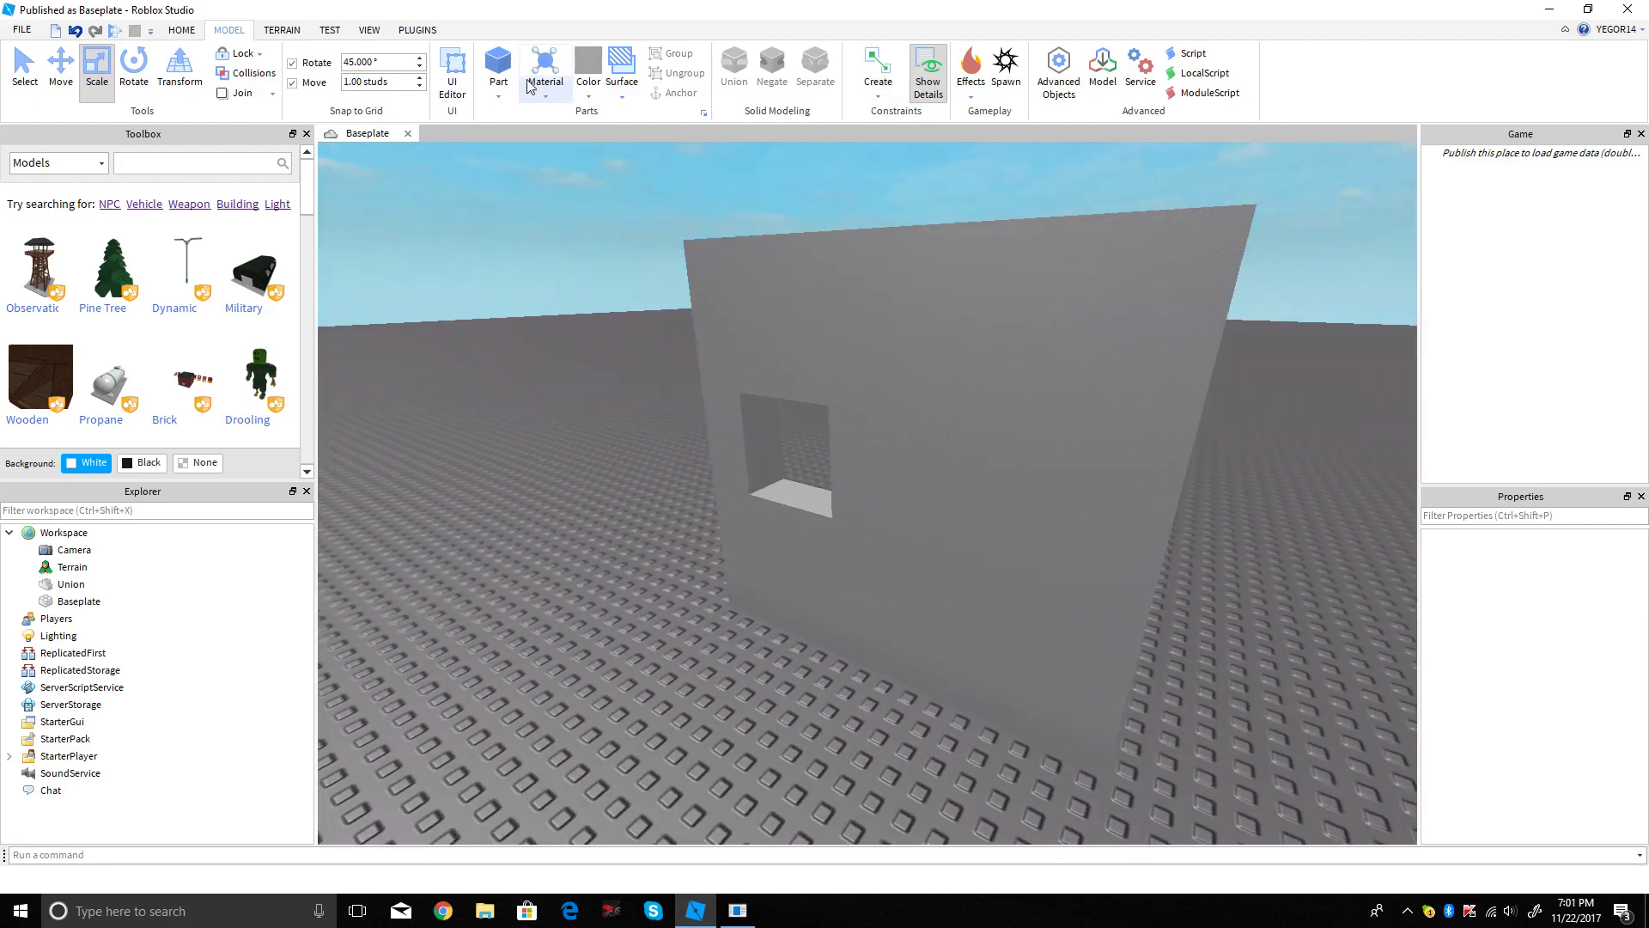
Step: Insert another part on the wall to the right of the window opening and stretch it vertically to the opening's height
{"action": "left_click", "coordinate": [499, 69]}
{"action": "left_click_drag", "start_coordinate": [842, 213], "coordinate": [992, 451]}
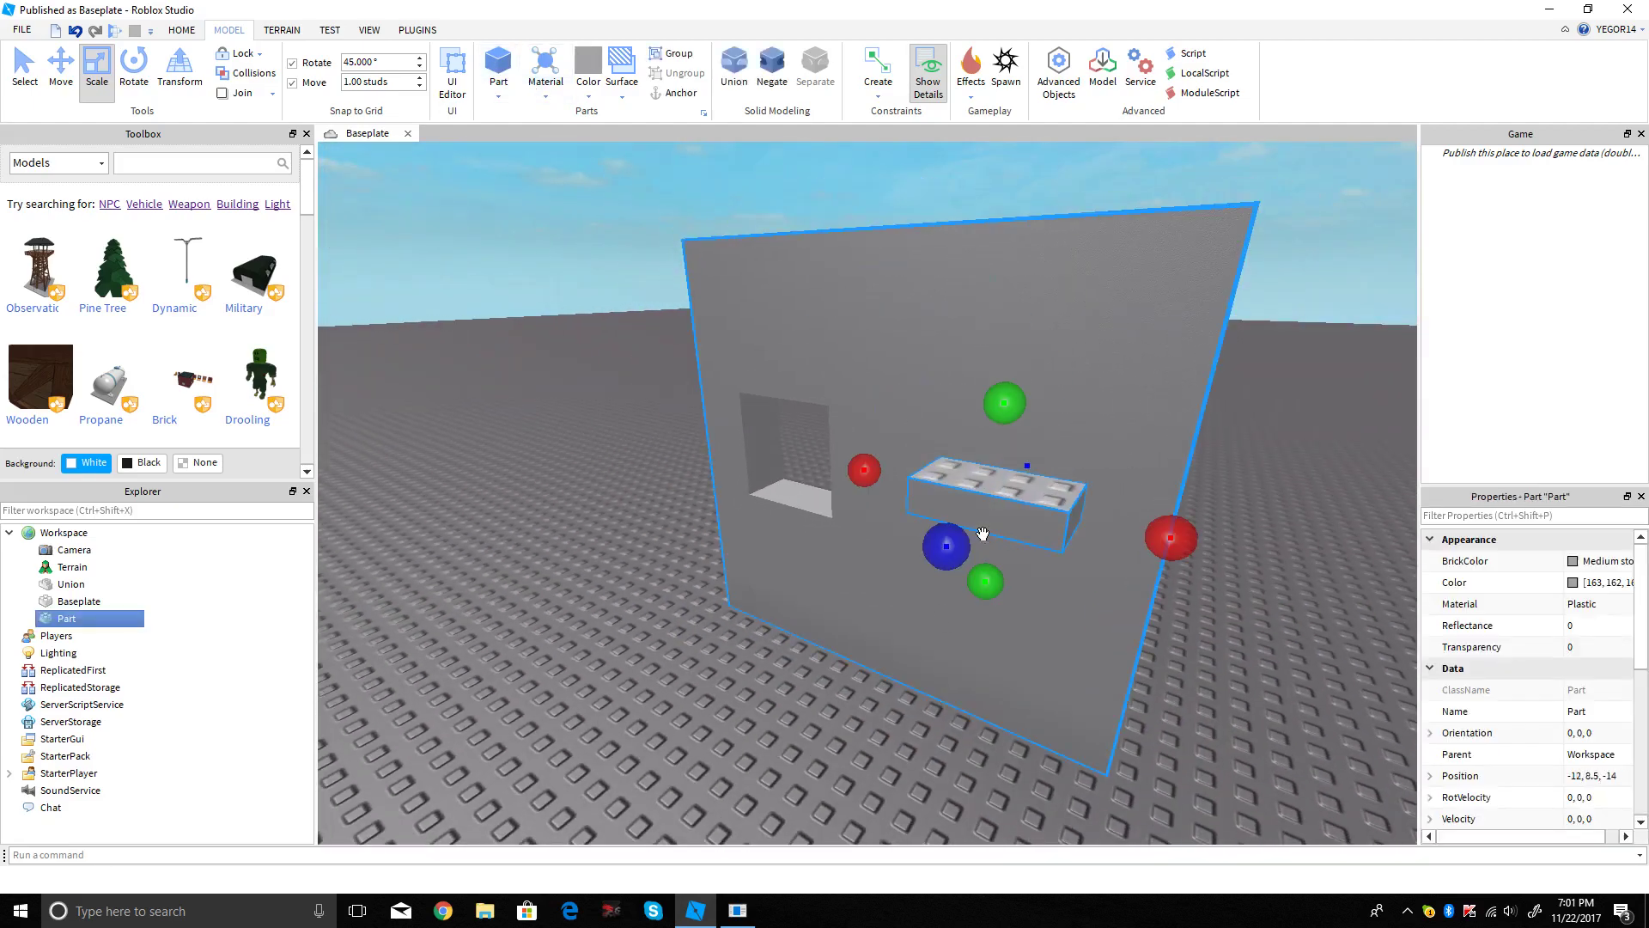
{"action": "left_click_drag", "start_coordinate": [1002, 363], "coordinate": [1003, 359]}
{"action": "scroll", "coordinate": [1031, 554], "scroll_direction": "up", "scroll_amount": 4}
{"action": "right_click_drag", "start_coordinate": [1031, 554], "coordinate": [1033, 557]}
{"action": "scroll", "coordinate": [1197, 575], "scroll_direction": "down", "scroll_amount": 3}
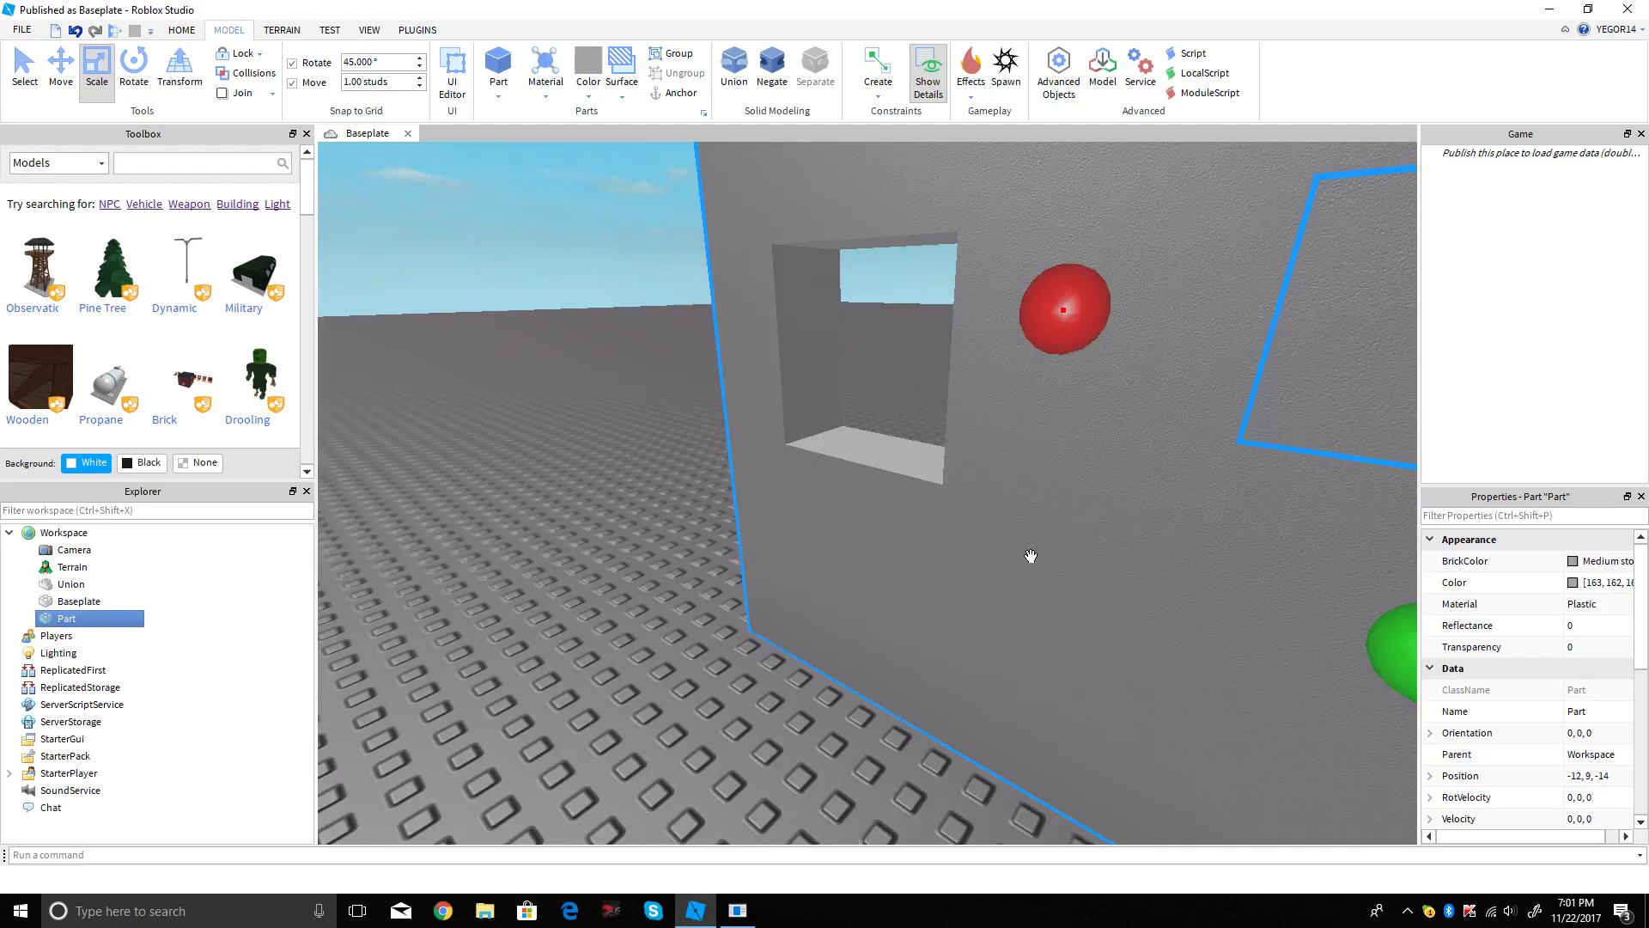
{"action": "left_click_drag", "start_coordinate": [1094, 606], "coordinate": [1090, 663]}
{"action": "left_click_drag", "start_coordinate": [1325, 507], "coordinate": [1253, 513]}
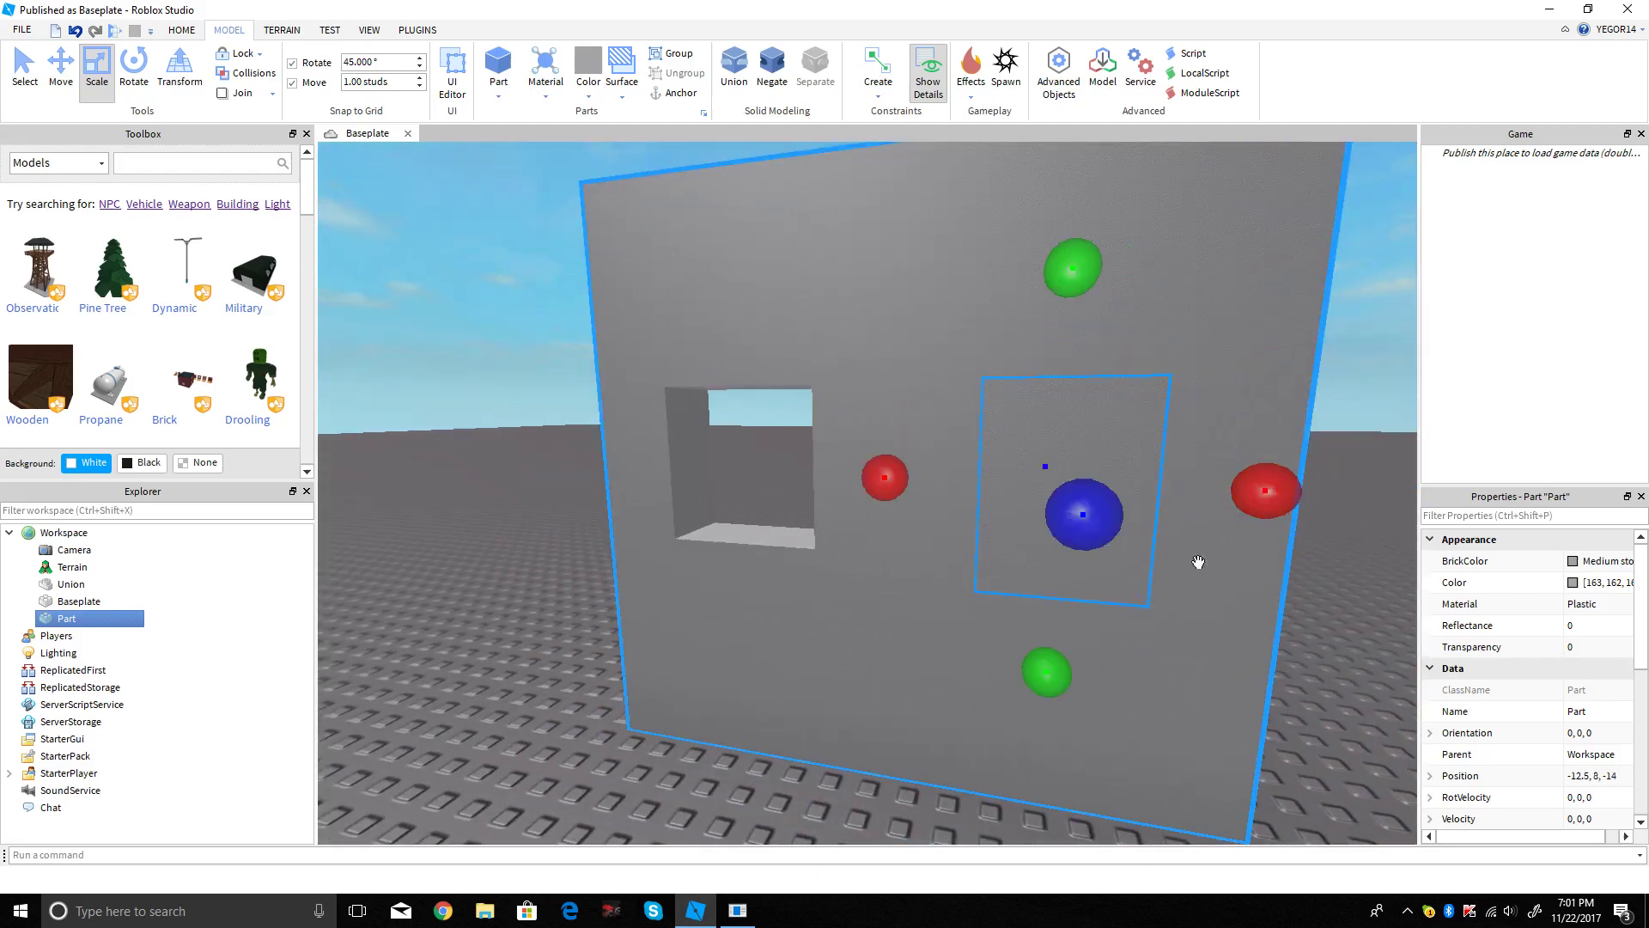
{"action": "right_click_drag", "start_coordinate": [1113, 625], "coordinate": [1111, 625]}
{"action": "left_click_drag", "start_coordinate": [1144, 500], "coordinate": [1137, 619]}
{"action": "right_click_drag", "start_coordinate": [1137, 618], "coordinate": [1137, 622]}
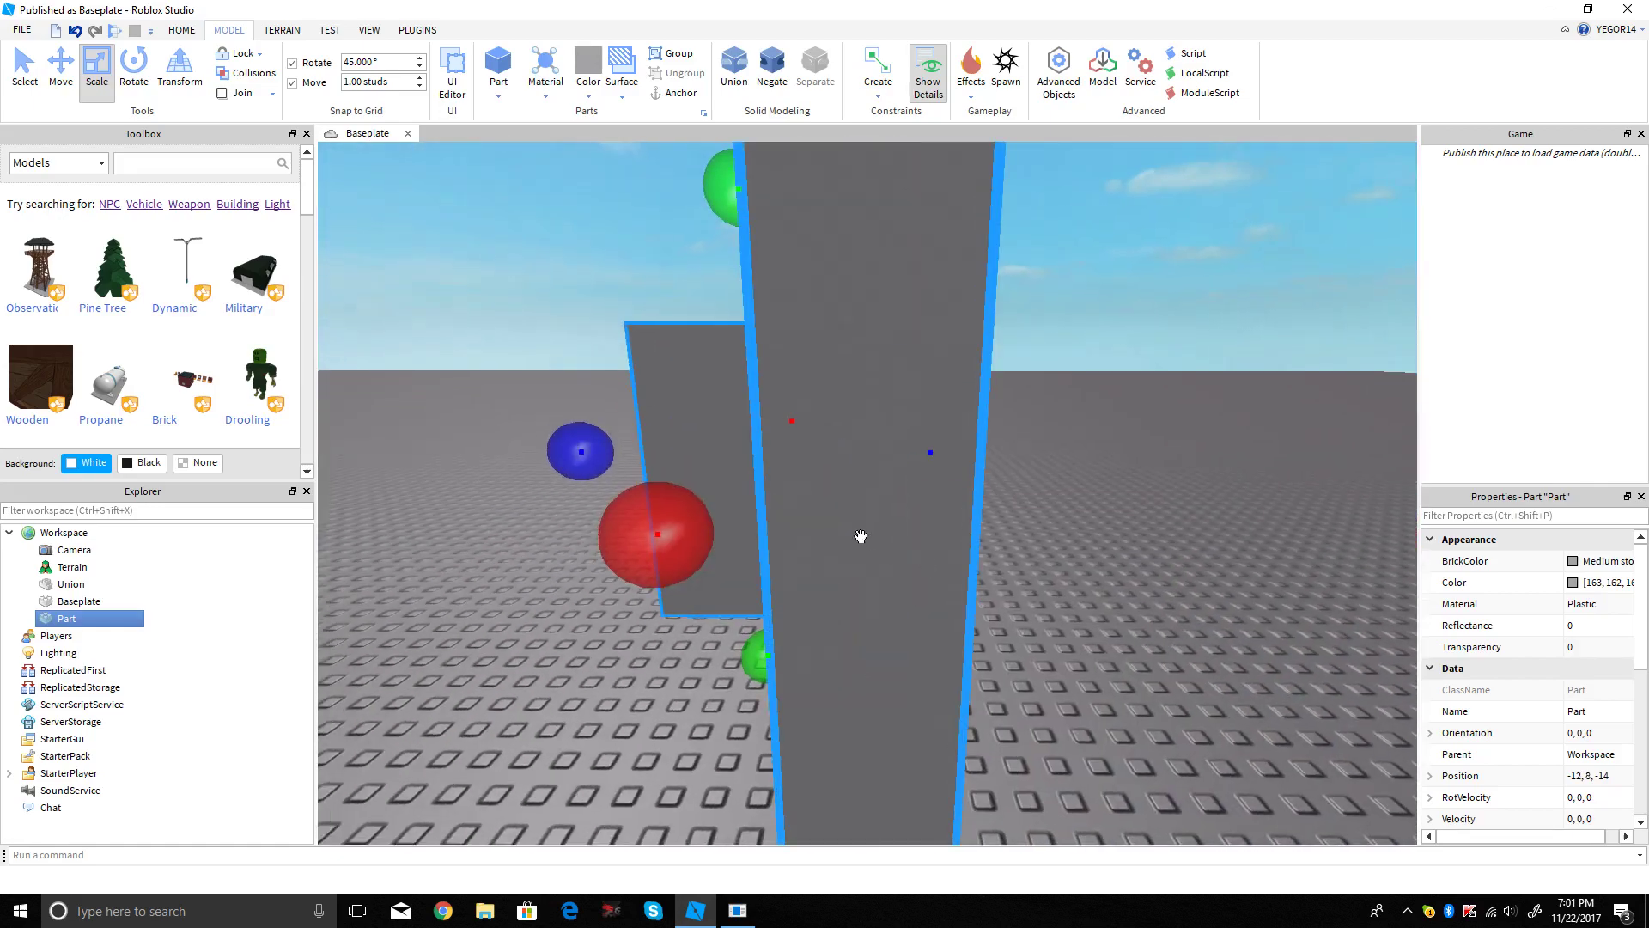
Step: Extend the second block's depth backward into the wall
{"action": "right_click_drag", "start_coordinate": [993, 483], "coordinate": [993, 483]}
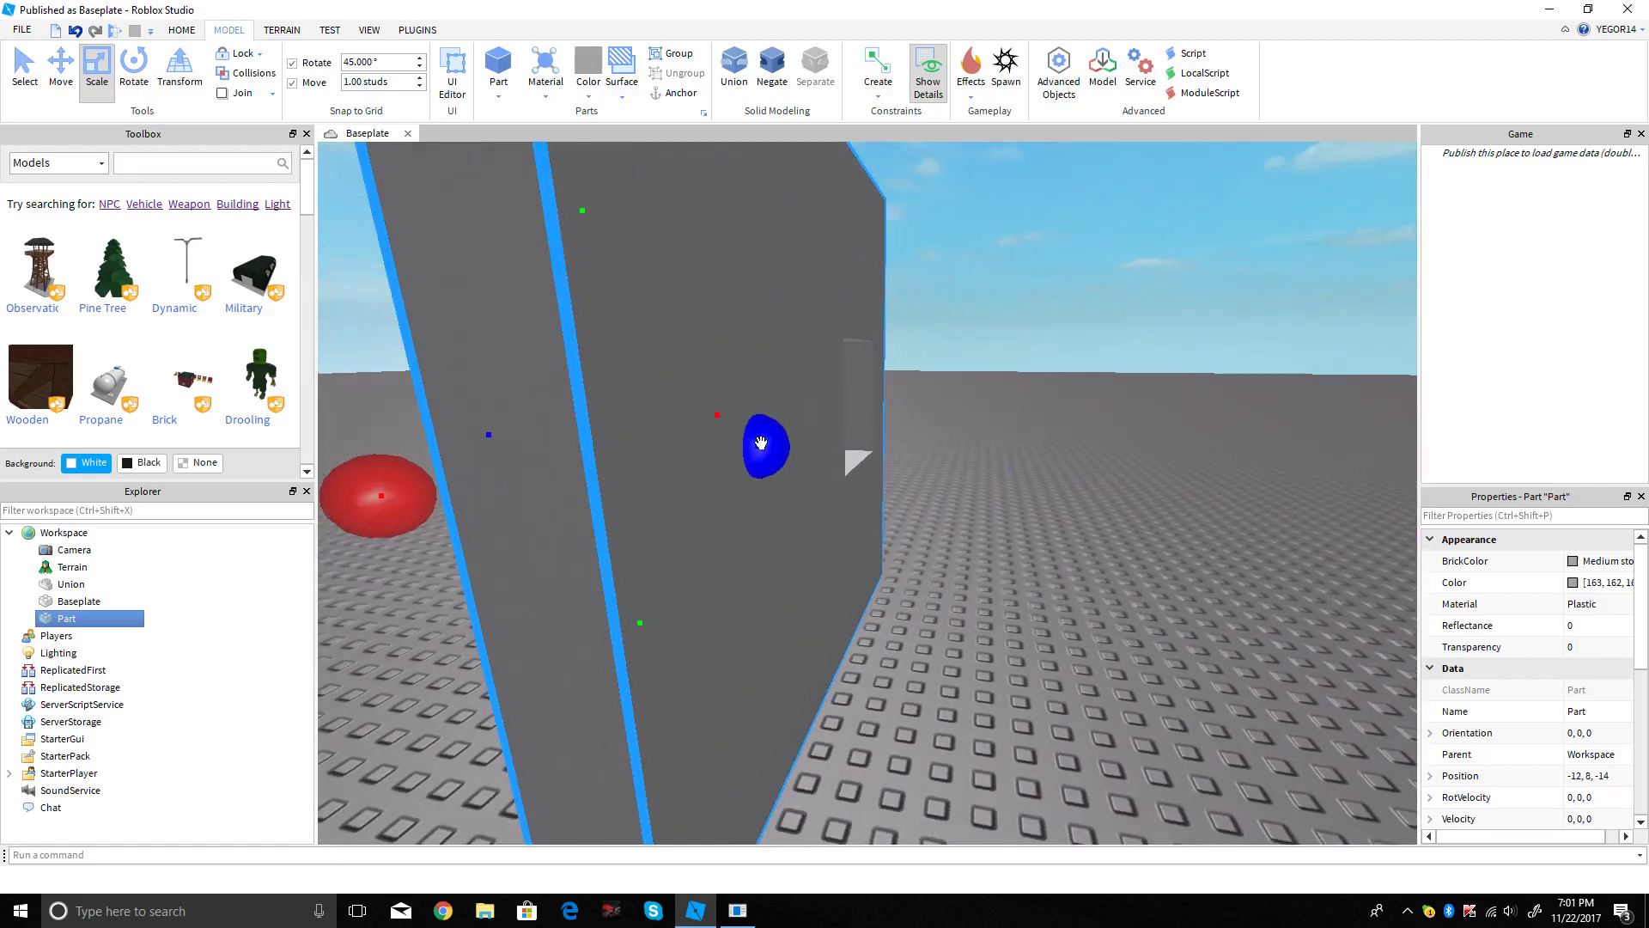
{"action": "left_click_drag", "start_coordinate": [767, 446], "coordinate": [830, 471]}
{"action": "right_click_drag", "start_coordinate": [911, 591], "coordinate": [911, 591]}
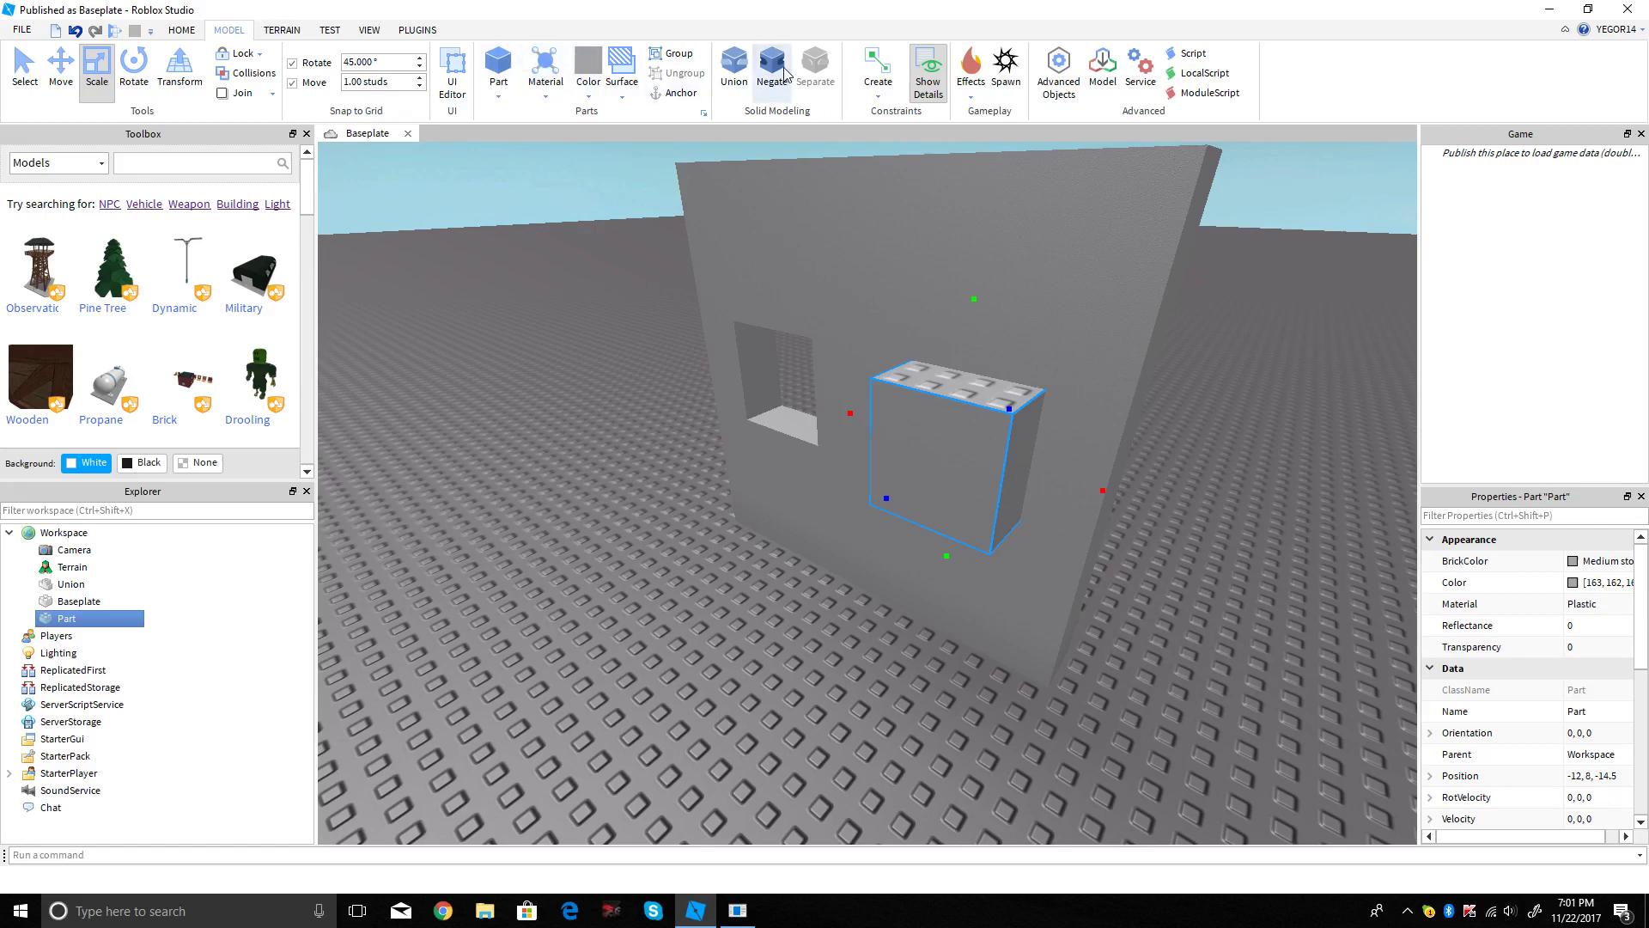
Step: Negate the second block and union it with the wall to cut out its shape
{"action": "left_click", "coordinate": [771, 69]}
{"action": "scroll", "coordinate": [760, 424], "scroll_direction": "down", "scroll_amount": 5}
{"action": "left_click_drag", "start_coordinate": [756, 351], "coordinate": [1002, 477]}
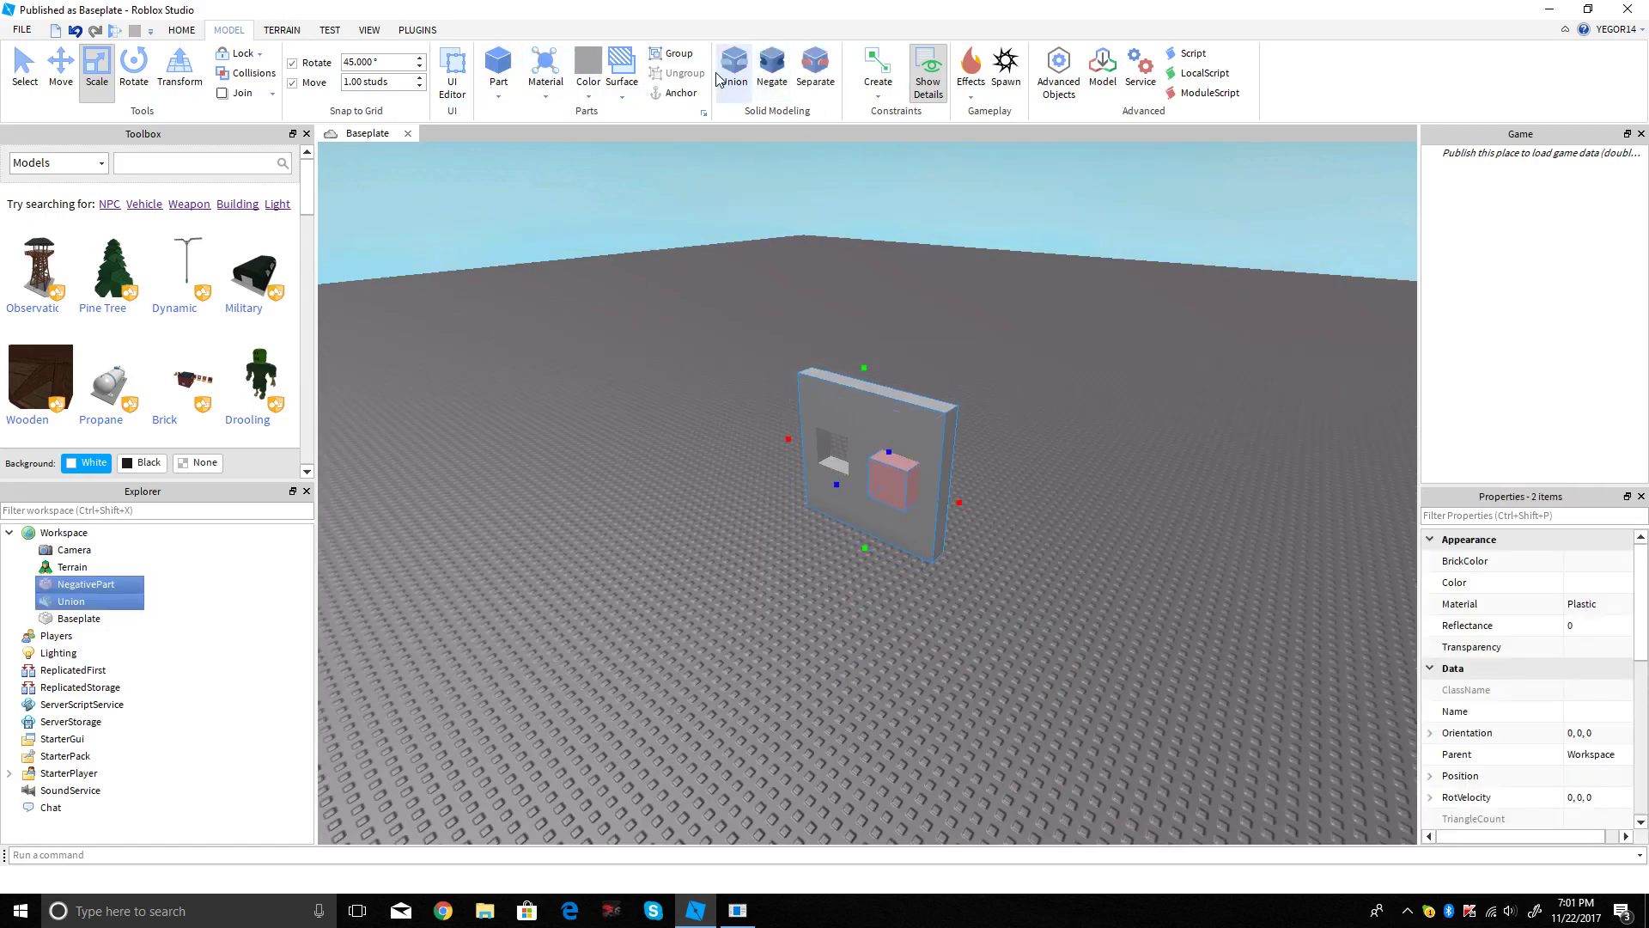
{"action": "left_click", "coordinate": [734, 65]}
{"action": "right_click_drag", "start_coordinate": [959, 580], "coordinate": [959, 580]}
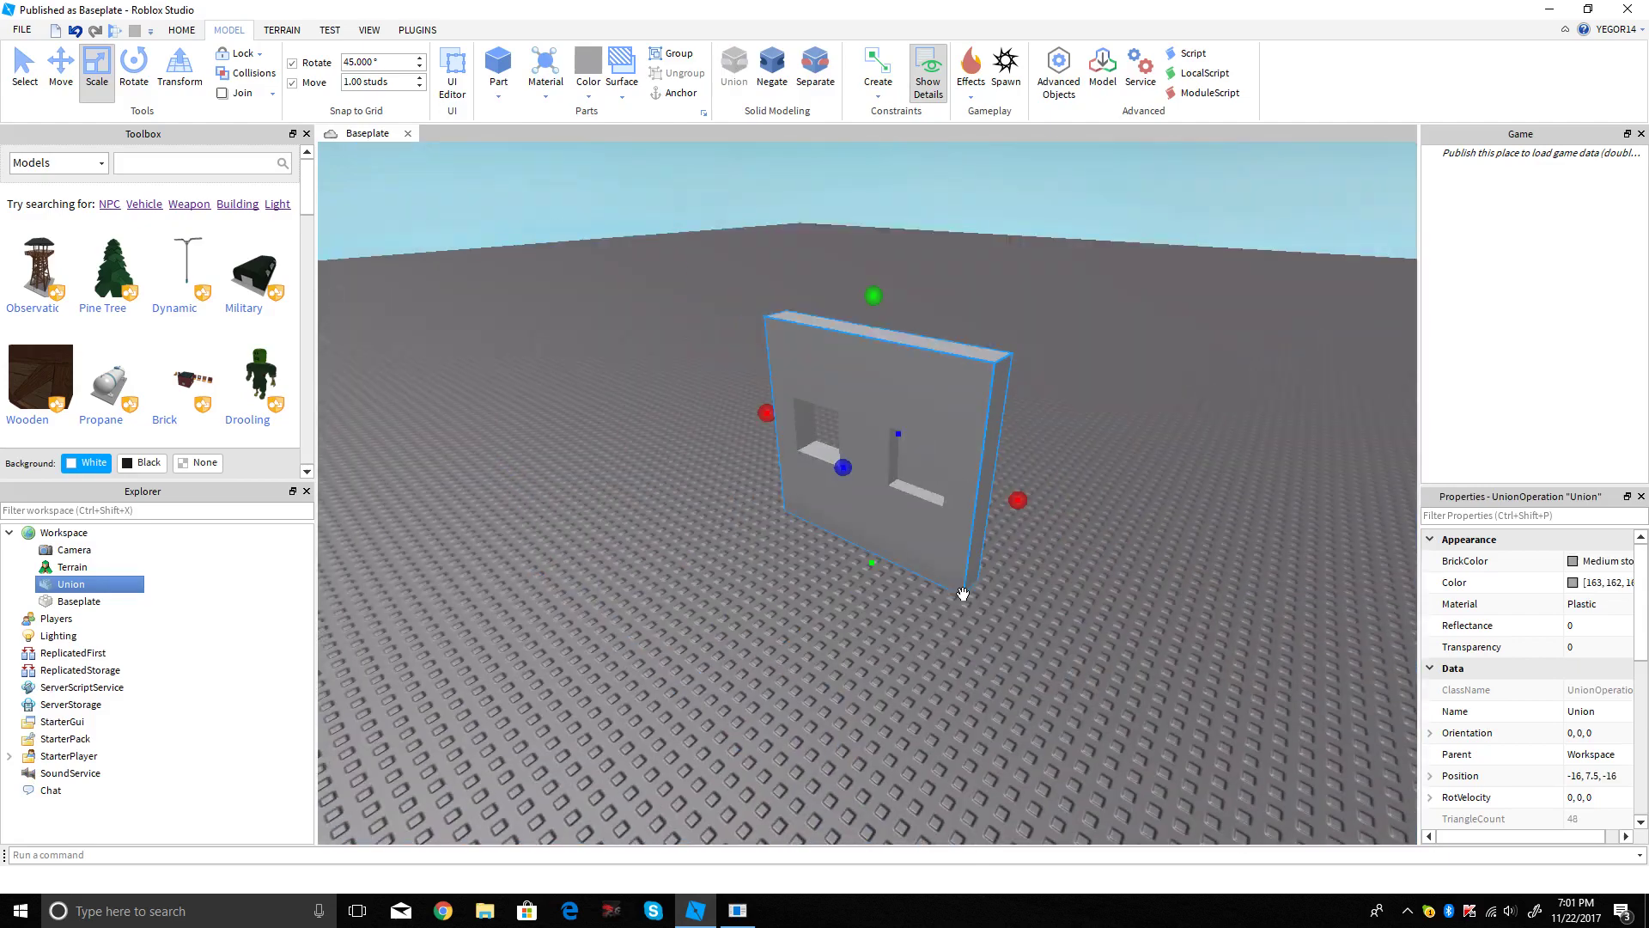
Step: Examine the second cutout up close to check how deep it goes into the wall
{"action": "left_click", "coordinate": [1080, 564]}
{"action": "key", "text": "w"}
{"action": "right_click_drag", "start_coordinate": [1080, 564], "coordinate": [1077, 557]}
{"action": "key", "text": "w"}
{"action": "key", "text": "w"}
{"action": "key", "text": "s"}
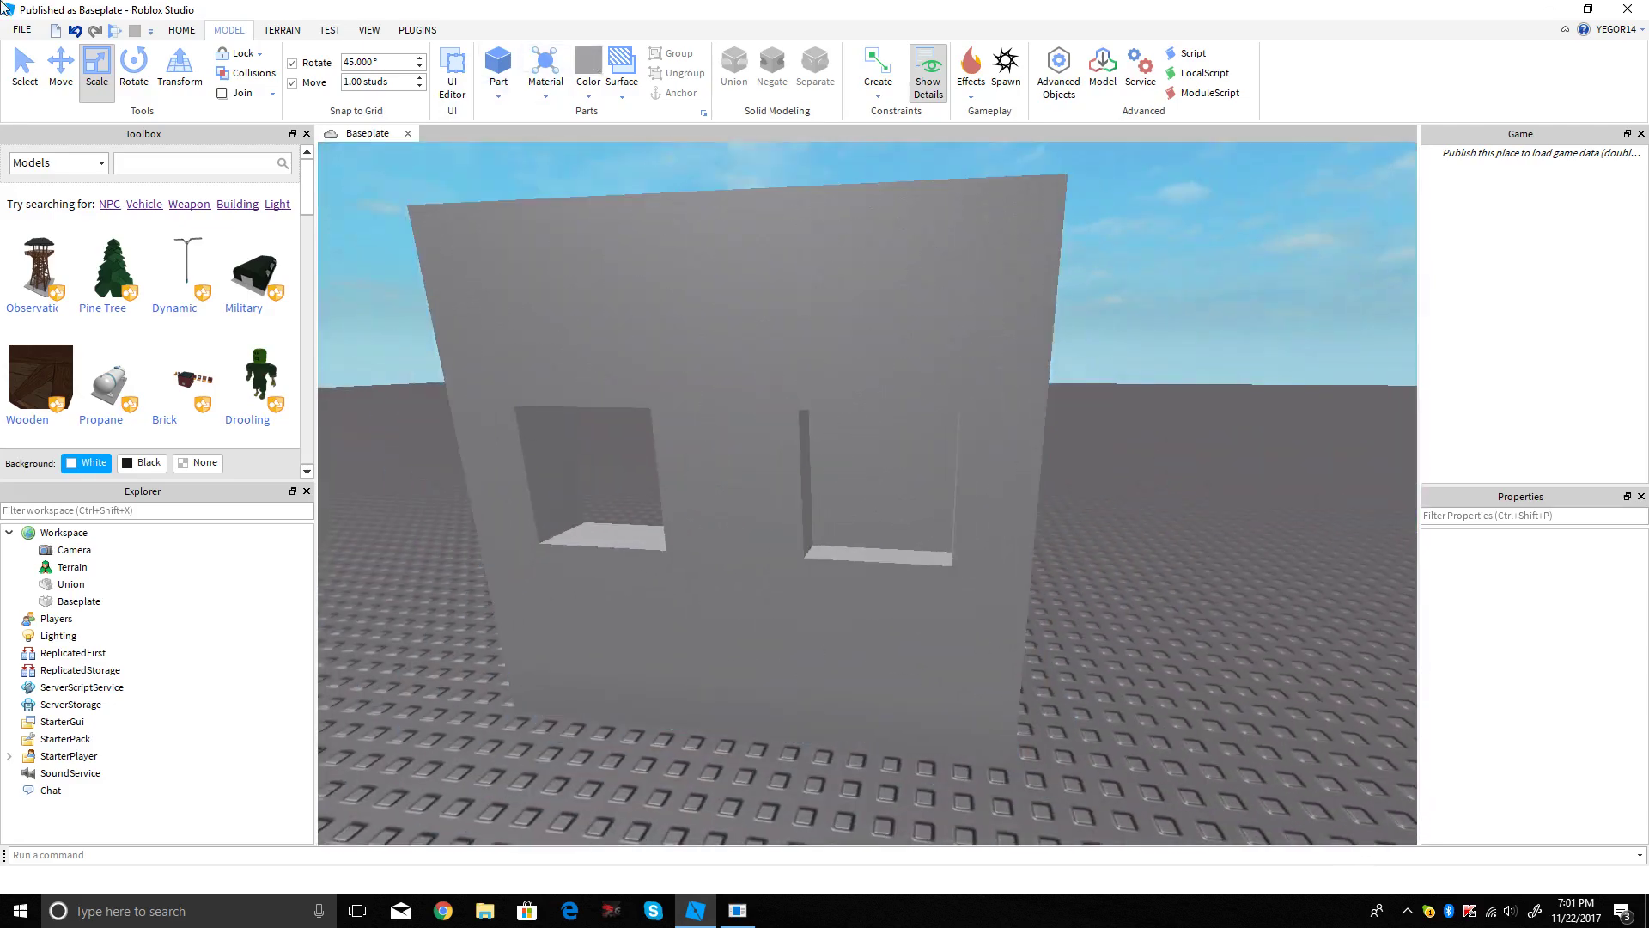
{"action": "left_click", "coordinate": [761, 408]}
{"action": "scroll", "coordinate": [760, 409], "scroll_direction": "up", "scroll_amount": 3}
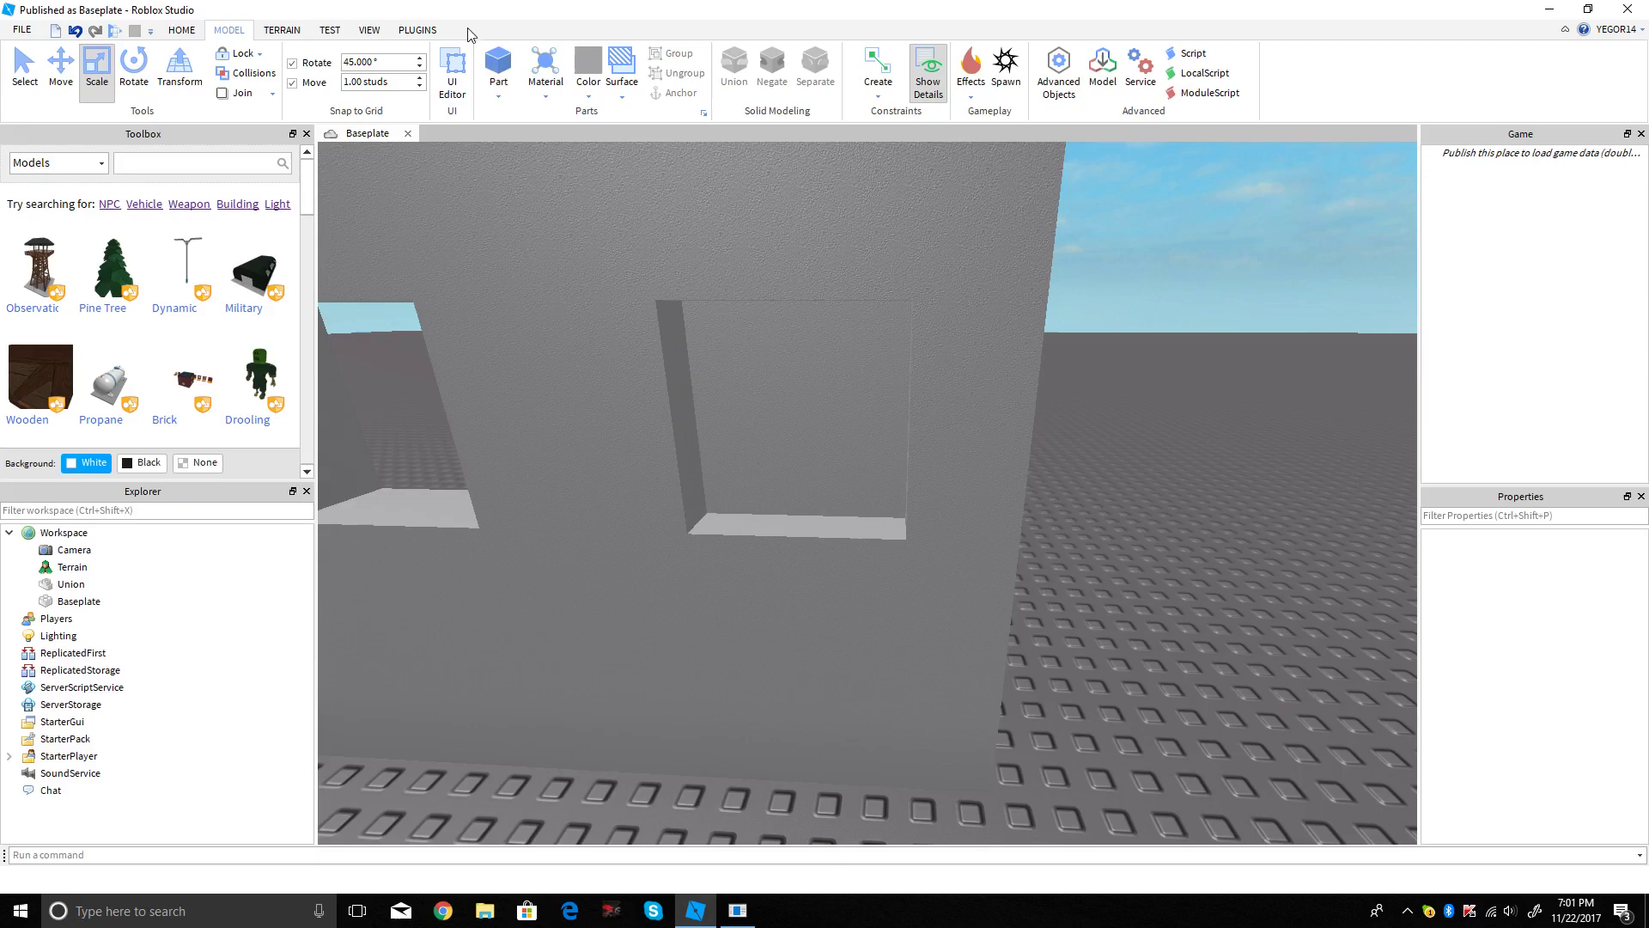
Step: Insert a new part at the top of the wall and scale it down to a single-stud cube
{"action": "left_click", "coordinate": [498, 66]}
{"action": "right_click_drag", "start_coordinate": [891, 442], "coordinate": [891, 442]}
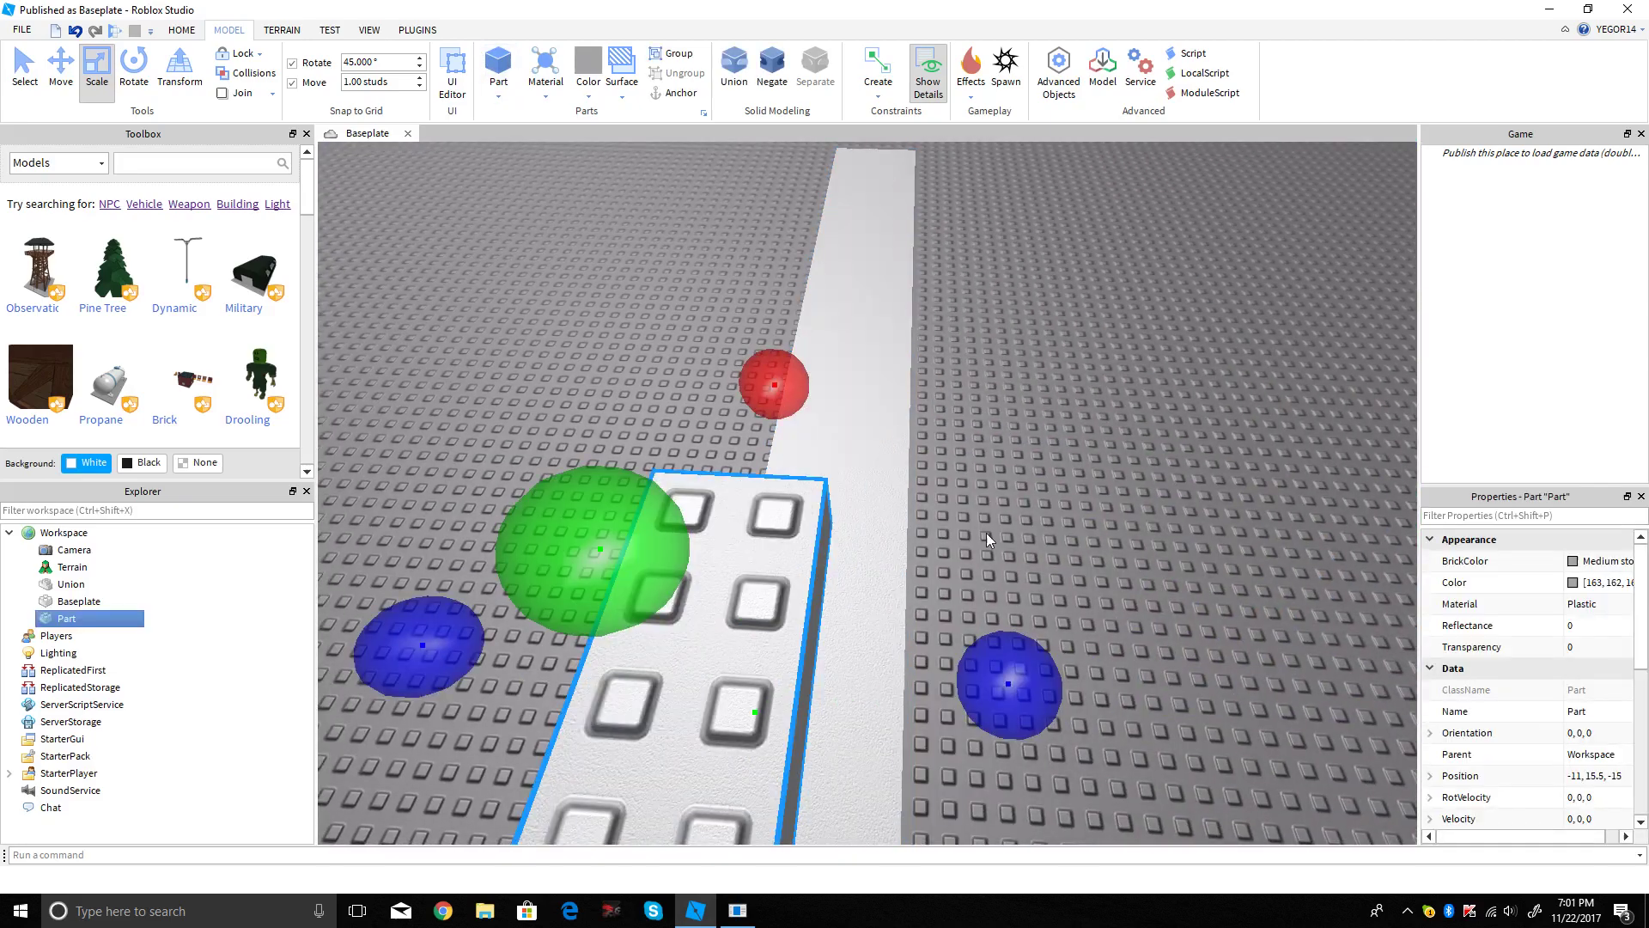
{"action": "left_click_drag", "start_coordinate": [1031, 694], "coordinate": [937, 697]}
{"action": "key", "text": "a"}
{"action": "right_click_drag", "start_coordinate": [899, 647], "coordinate": [899, 647]}
{"action": "left_click_drag", "start_coordinate": [753, 244], "coordinate": [1032, 292]}
{"action": "left_click_drag", "start_coordinate": [900, 491], "coordinate": [894, 490]}
Step: Move the small cube from the second recess onto the baseplate beside the wall
{"action": "key", "text": "w"}
{"action": "right_click_drag", "start_coordinate": [995, 513], "coordinate": [996, 513]}
{"action": "key", "text": "w"}
{"action": "scroll", "coordinate": [899, 433], "scroll_direction": "up", "scroll_amount": 2}
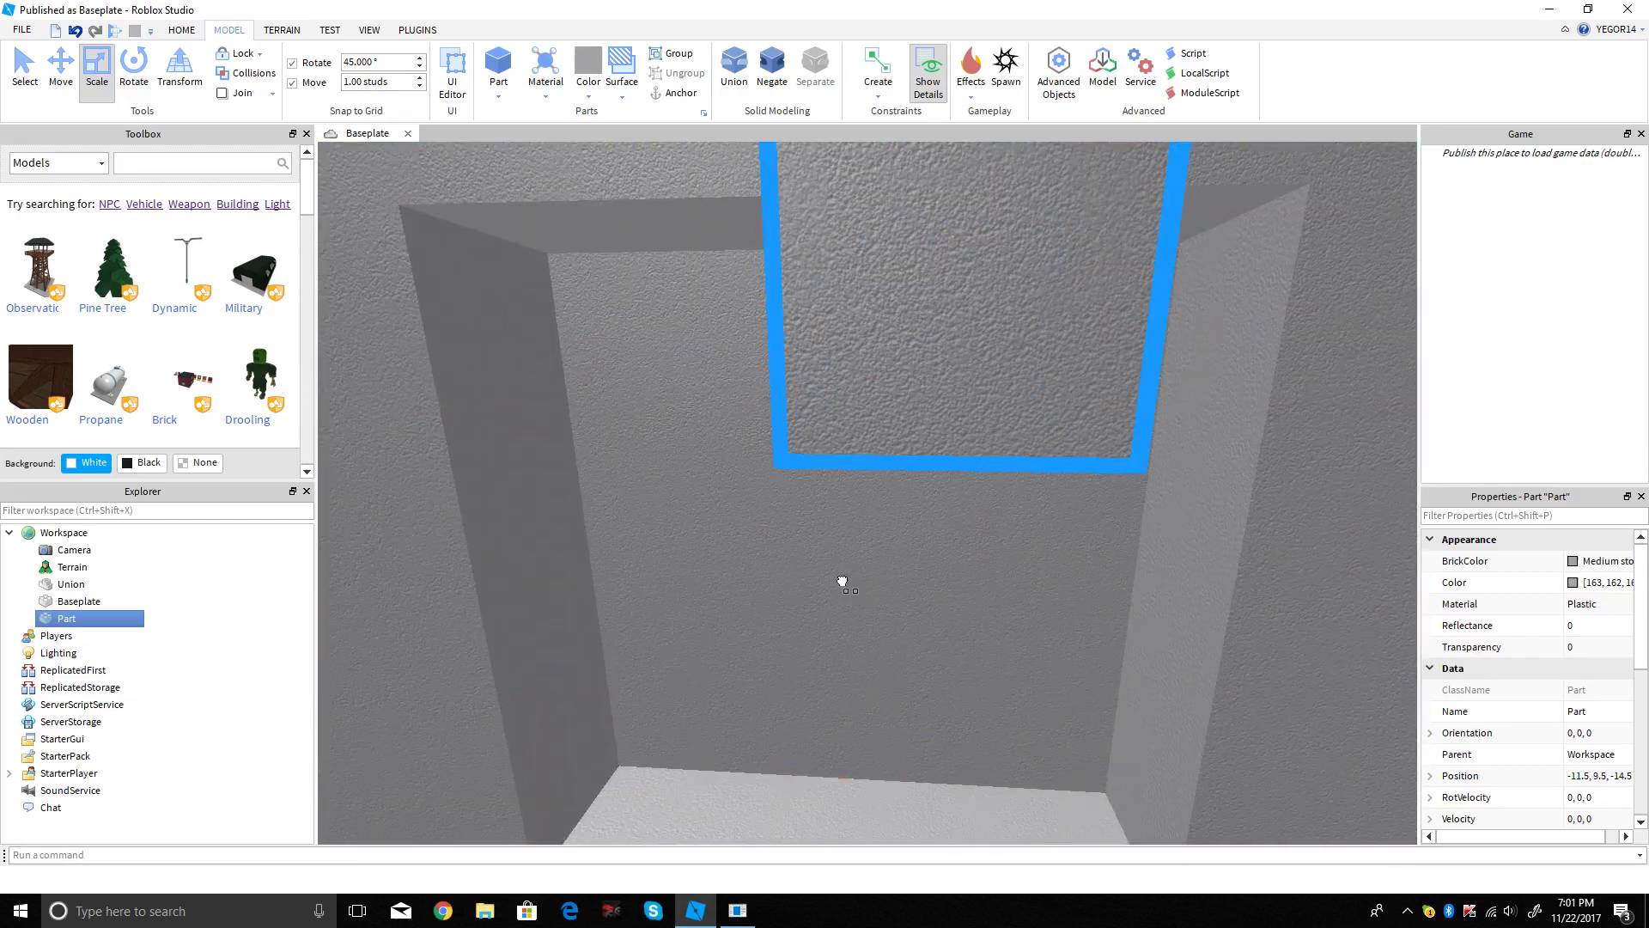
{"action": "scroll", "coordinate": [838, 593], "scroll_direction": "up", "scroll_amount": 3}
{"action": "left_click_drag", "start_coordinate": [842, 581], "coordinate": [983, 618]}
{"action": "scroll", "coordinate": [820, 610], "scroll_direction": "down", "scroll_amount": 5}
{"action": "right_click_drag", "start_coordinate": [982, 617], "coordinate": [983, 618]}
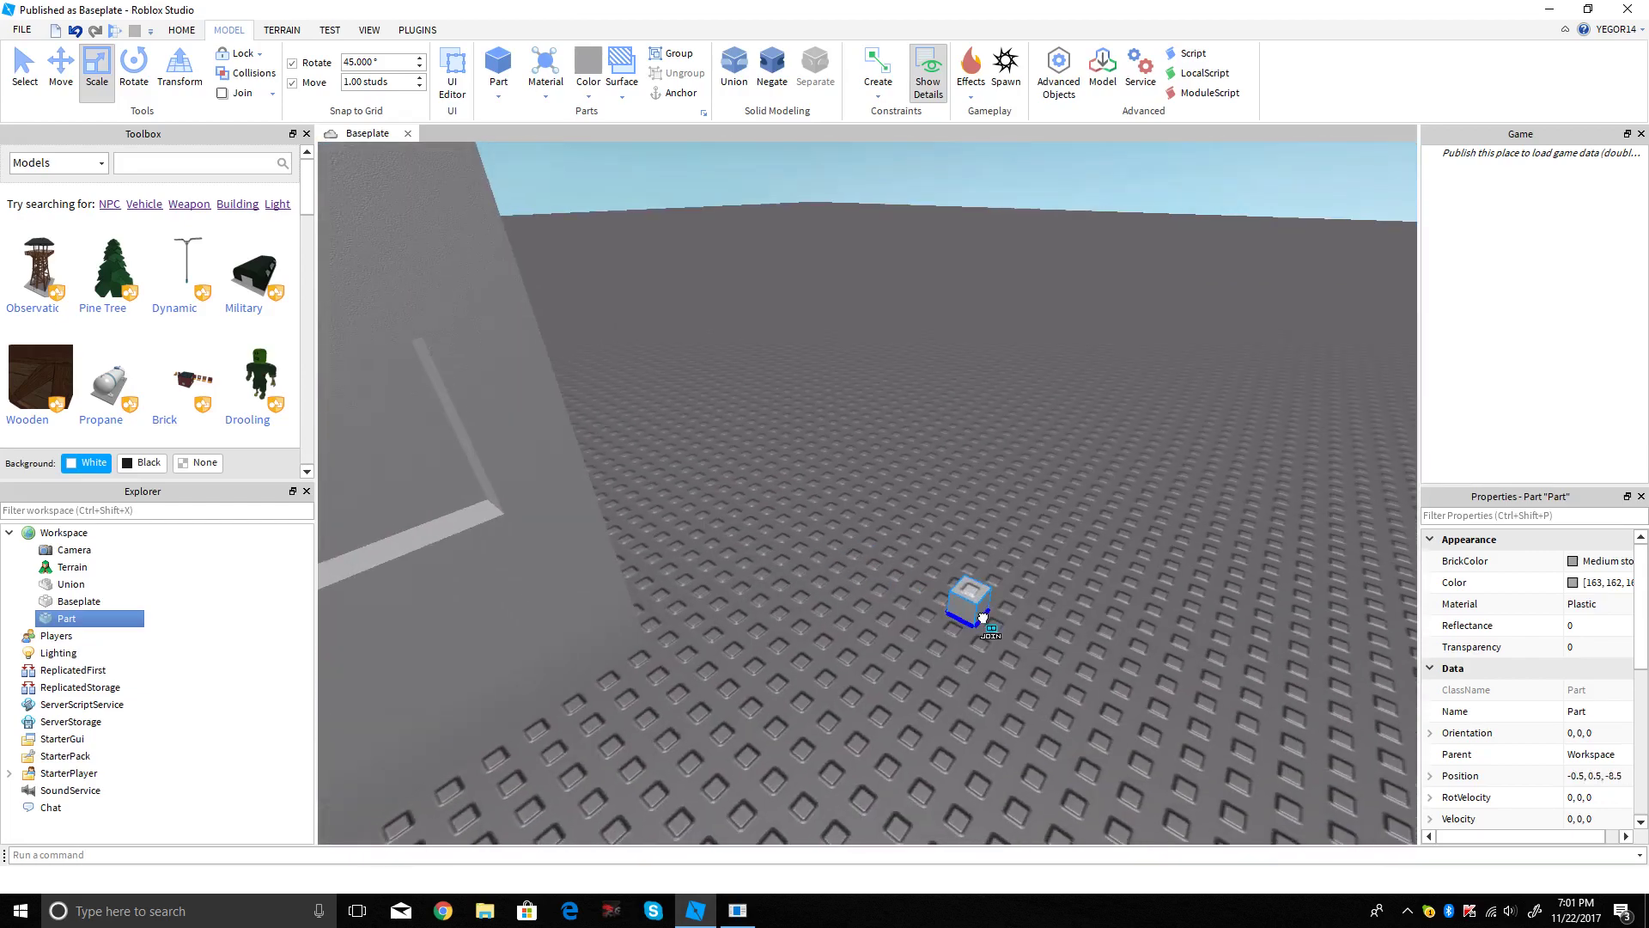
Step: Move the small cube from the baseplate back into the second recess of the wall
{"action": "scroll", "coordinate": [545, 497], "scroll_direction": "down", "scroll_amount": 3}
{"action": "right_click_drag", "start_coordinate": [545, 497], "coordinate": [545, 497]}
{"action": "key", "text": "w"}
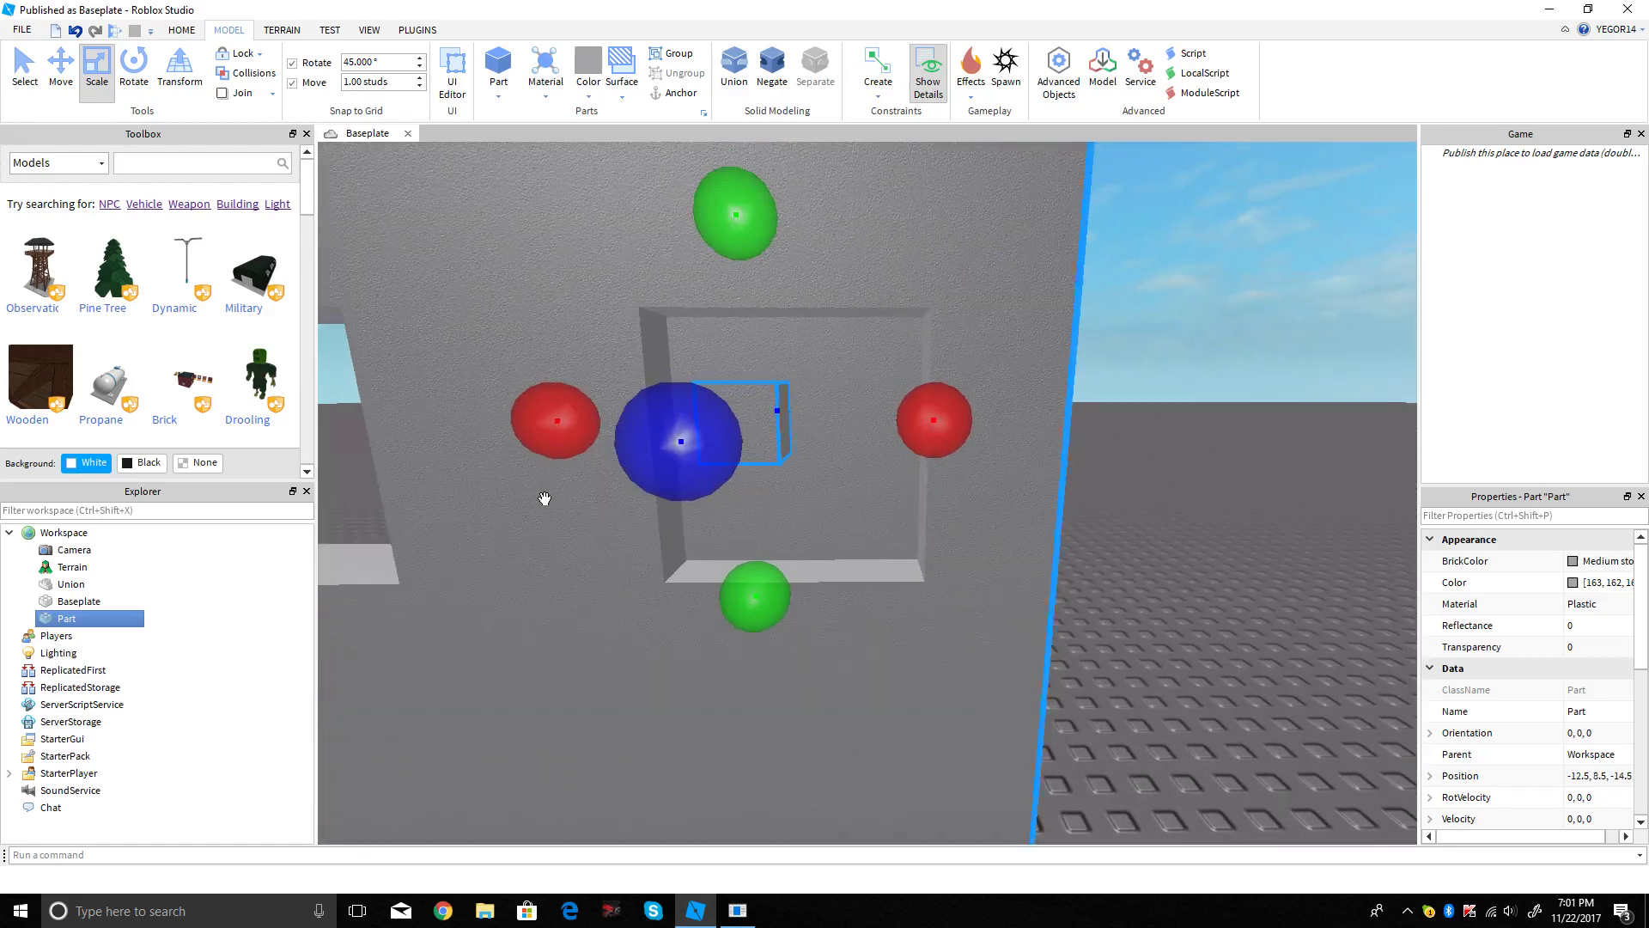
{"action": "scroll", "coordinate": [544, 497], "scroll_direction": "down", "scroll_amount": 1}
{"action": "left_click_drag", "start_coordinate": [795, 448], "coordinate": [825, 467]}
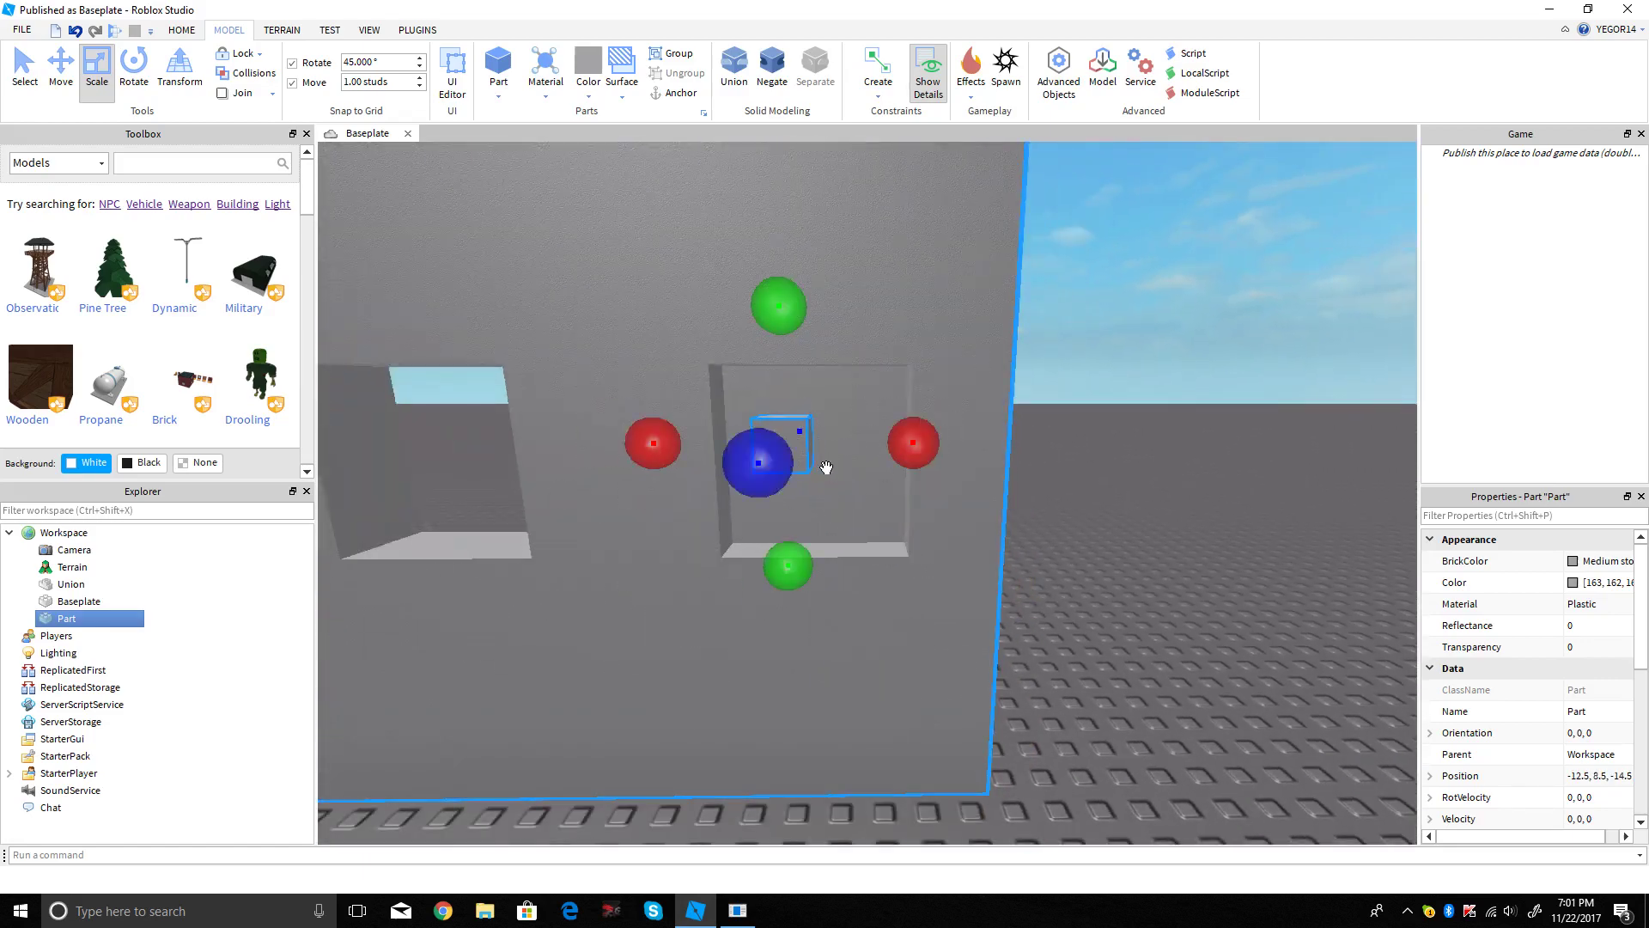
Step: Scale the small cube inside the second recess into a wider, taller square block set farther back in the wall
{"action": "right_click_drag", "start_coordinate": [864, 476], "coordinate": [860, 469]}
{"action": "left_click_drag", "start_coordinate": [1104, 343], "coordinate": [1141, 336]}
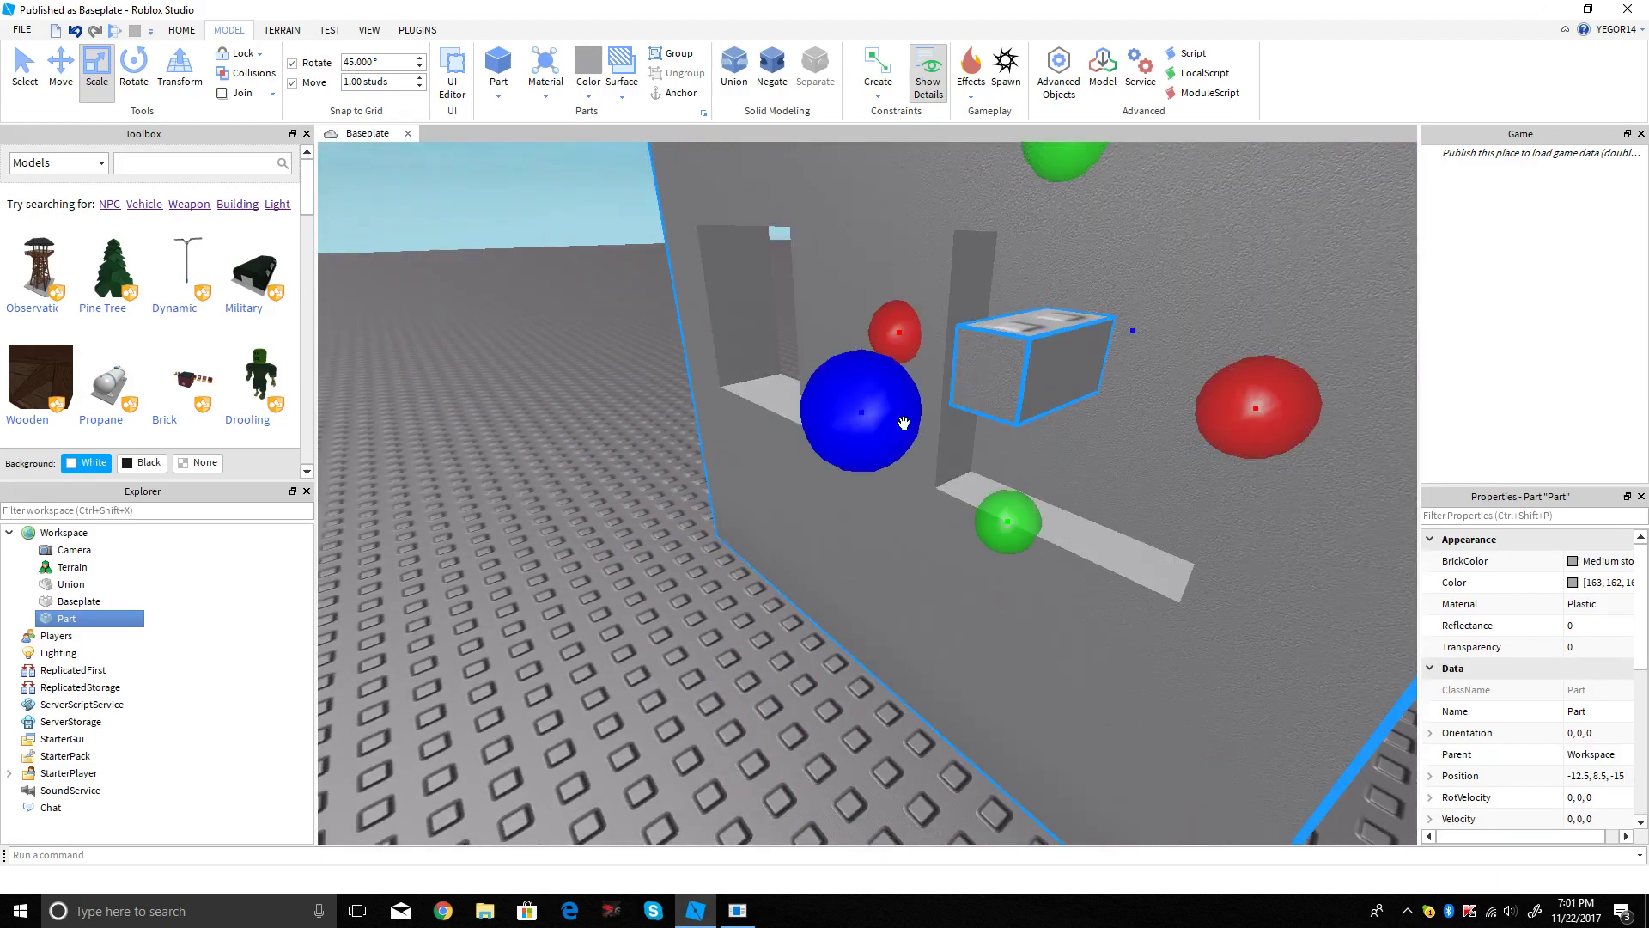
{"action": "left_click_drag", "start_coordinate": [902, 424], "coordinate": [938, 416]}
{"action": "right_click_drag", "start_coordinate": [1055, 409], "coordinate": [914, 434]}
{"action": "left_click_drag", "start_coordinate": [954, 432], "coordinate": [954, 433]}
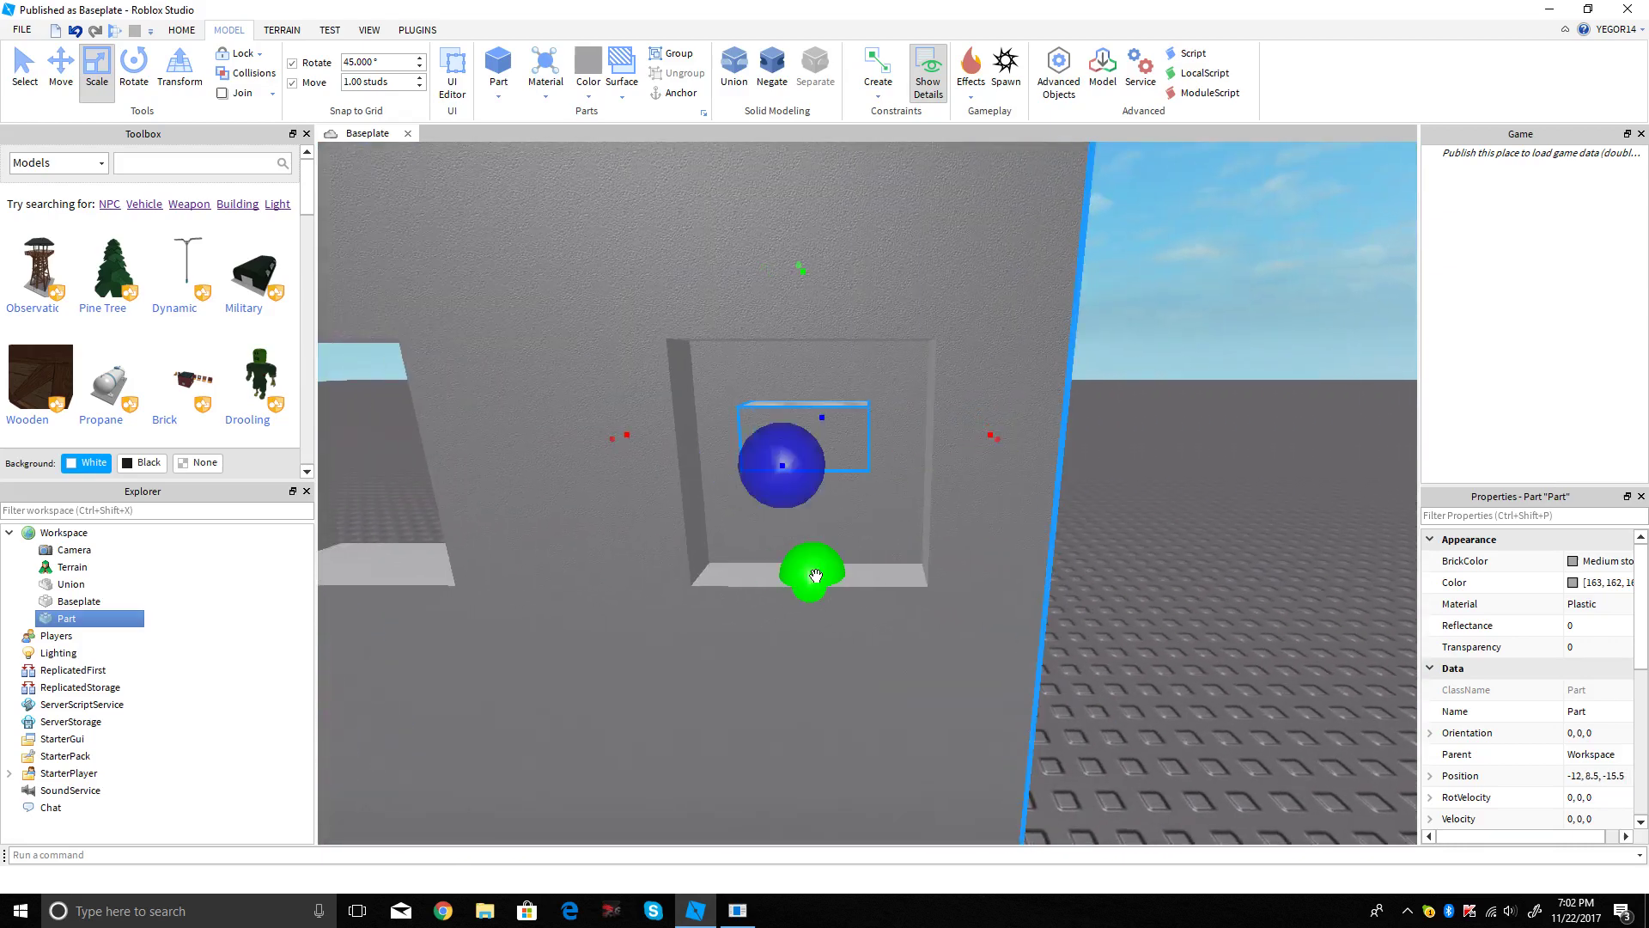
{"action": "left_click_drag", "start_coordinate": [814, 576], "coordinate": [815, 613]}
Step: Colour the block in the recess Institutional white and set its material to Neon
{"action": "left_click", "coordinate": [589, 93]}
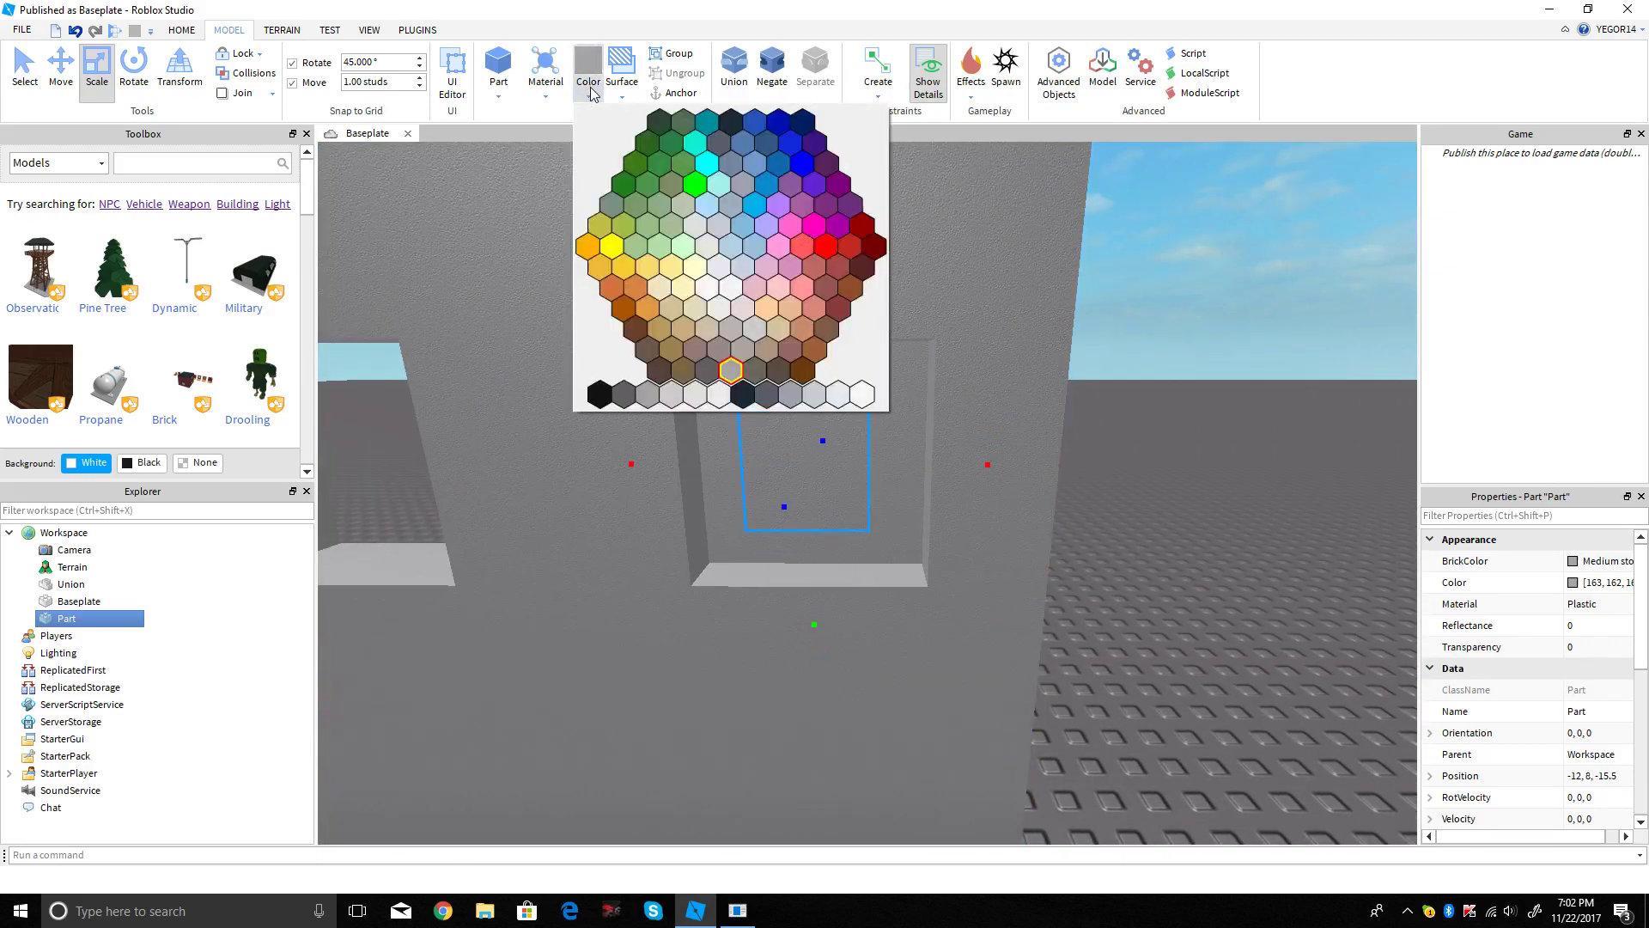
{"action": "left_click", "coordinate": [853, 390]}
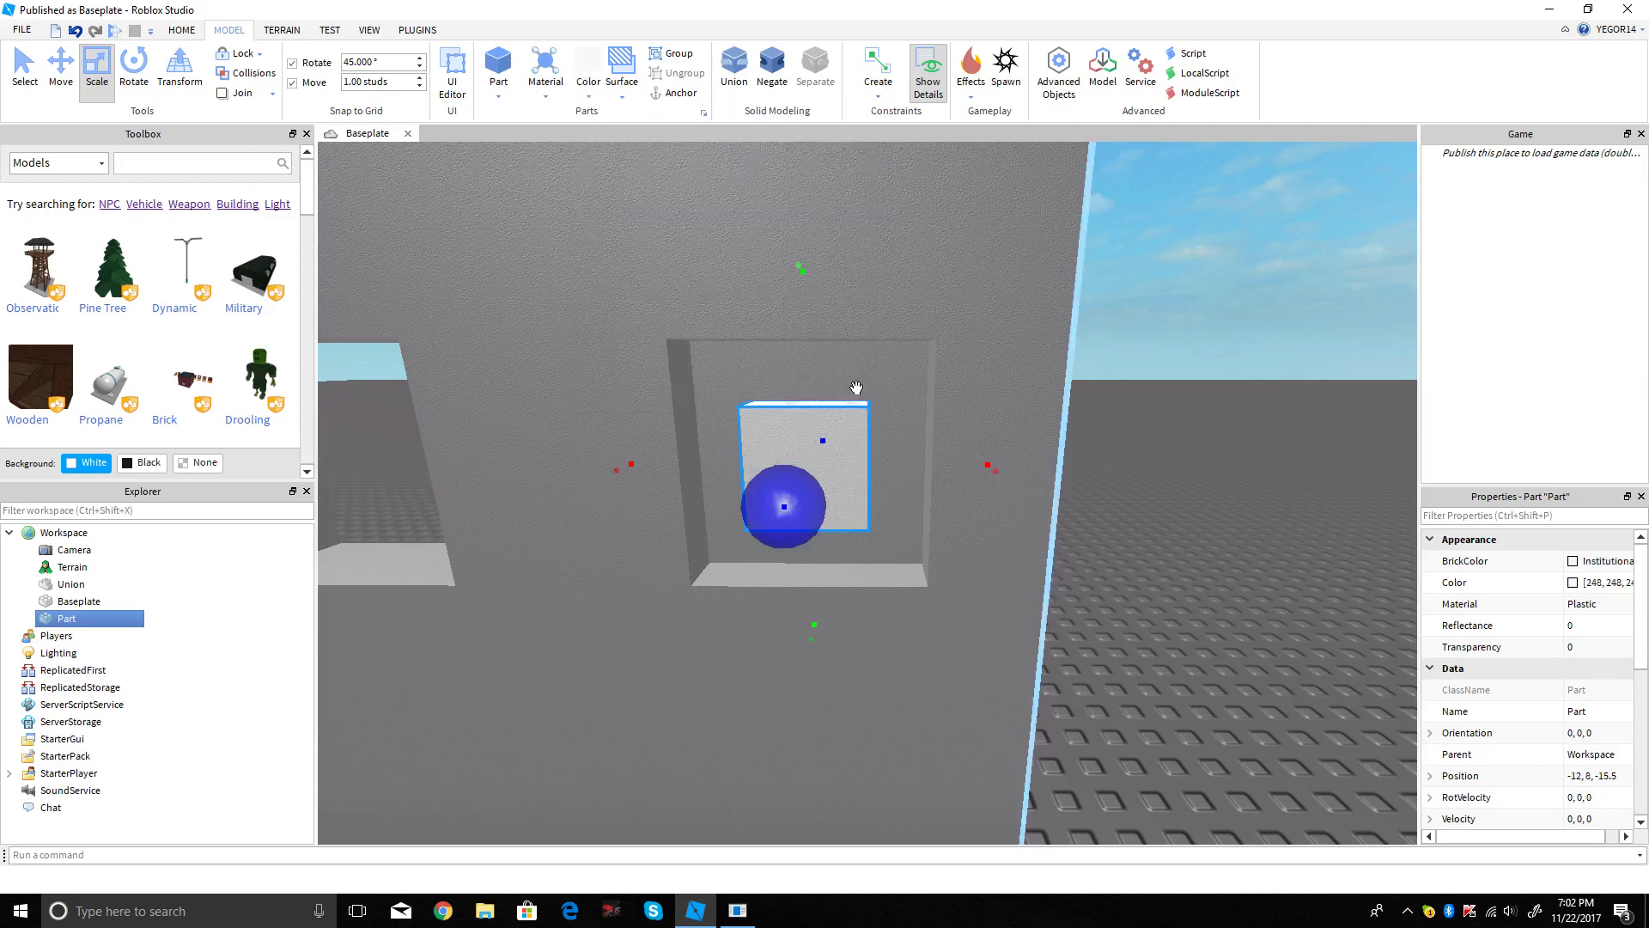
{"action": "left_click", "coordinate": [535, 89]}
{"action": "left_click", "coordinate": [552, 478]}
{"action": "scroll", "coordinate": [873, 564], "scroll_direction": "down", "scroll_amount": 5}
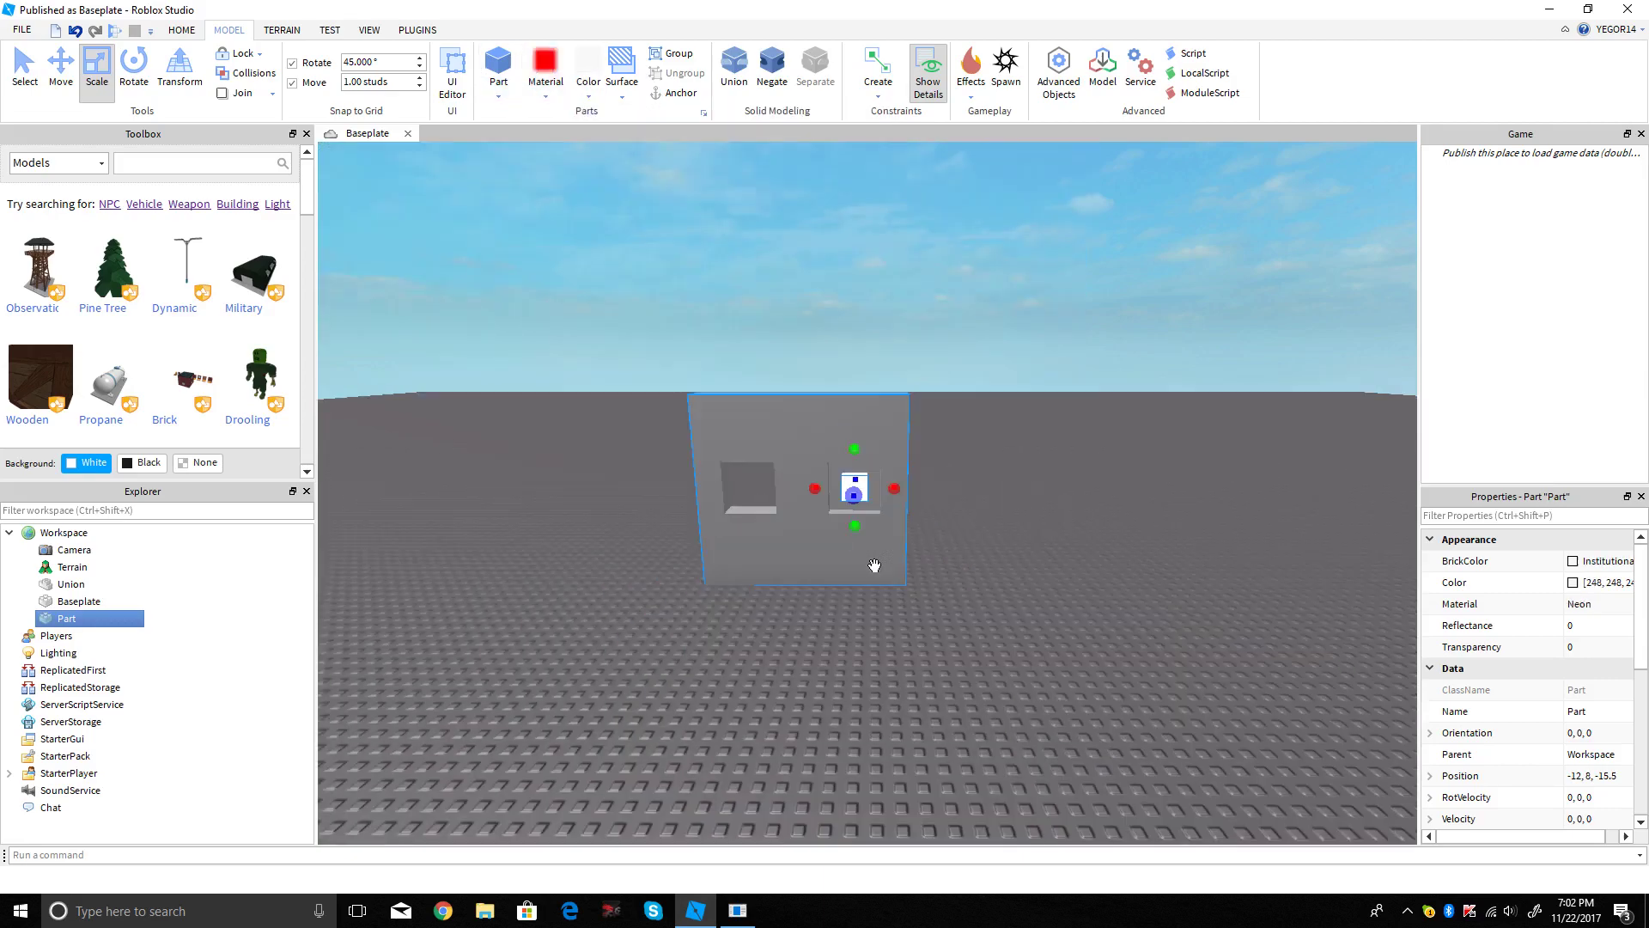
{"action": "right_click_drag", "start_coordinate": [1022, 572], "coordinate": [1022, 570]}
{"action": "left_click", "coordinate": [1023, 573]}
{"action": "scroll", "coordinate": [1022, 571], "scroll_direction": "up", "scroll_amount": 4}
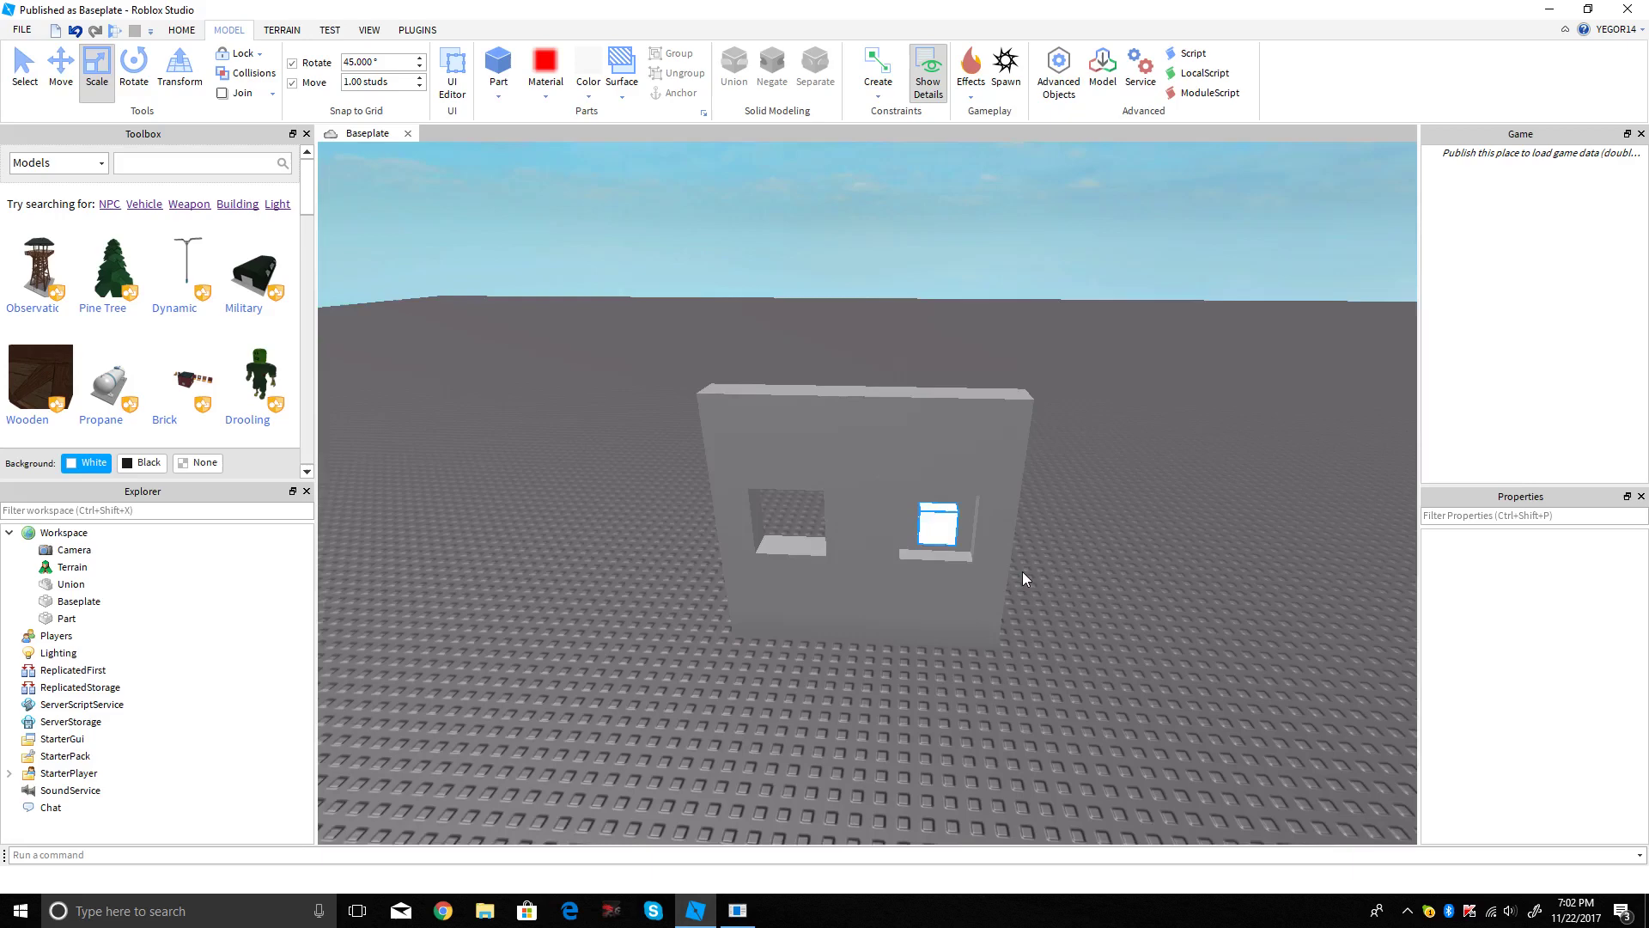
{"action": "scroll", "coordinate": [1023, 571], "scroll_direction": "down", "scroll_amount": 4}
{"action": "left_click_drag", "start_coordinate": [706, 374], "coordinate": [990, 585]}
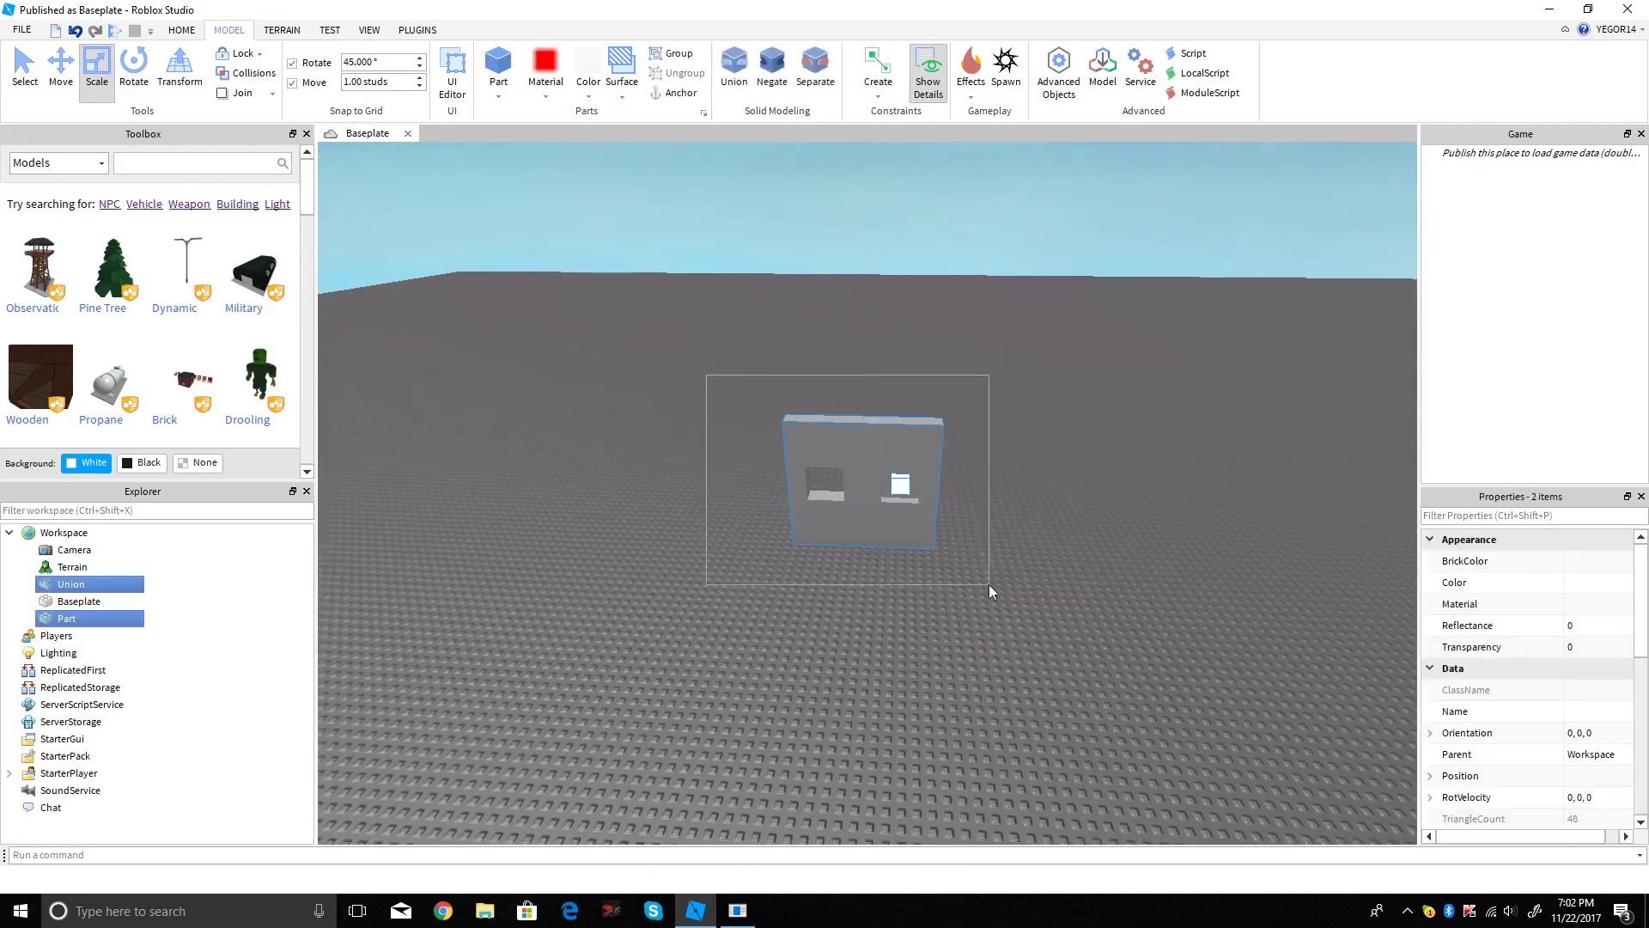
{"action": "left_click", "coordinate": [655, 348]}
Step: Start a play test and walk the character up to the wall with the glowing block
{"action": "scroll", "coordinate": [895, 466], "scroll_direction": "up", "scroll_amount": 6}
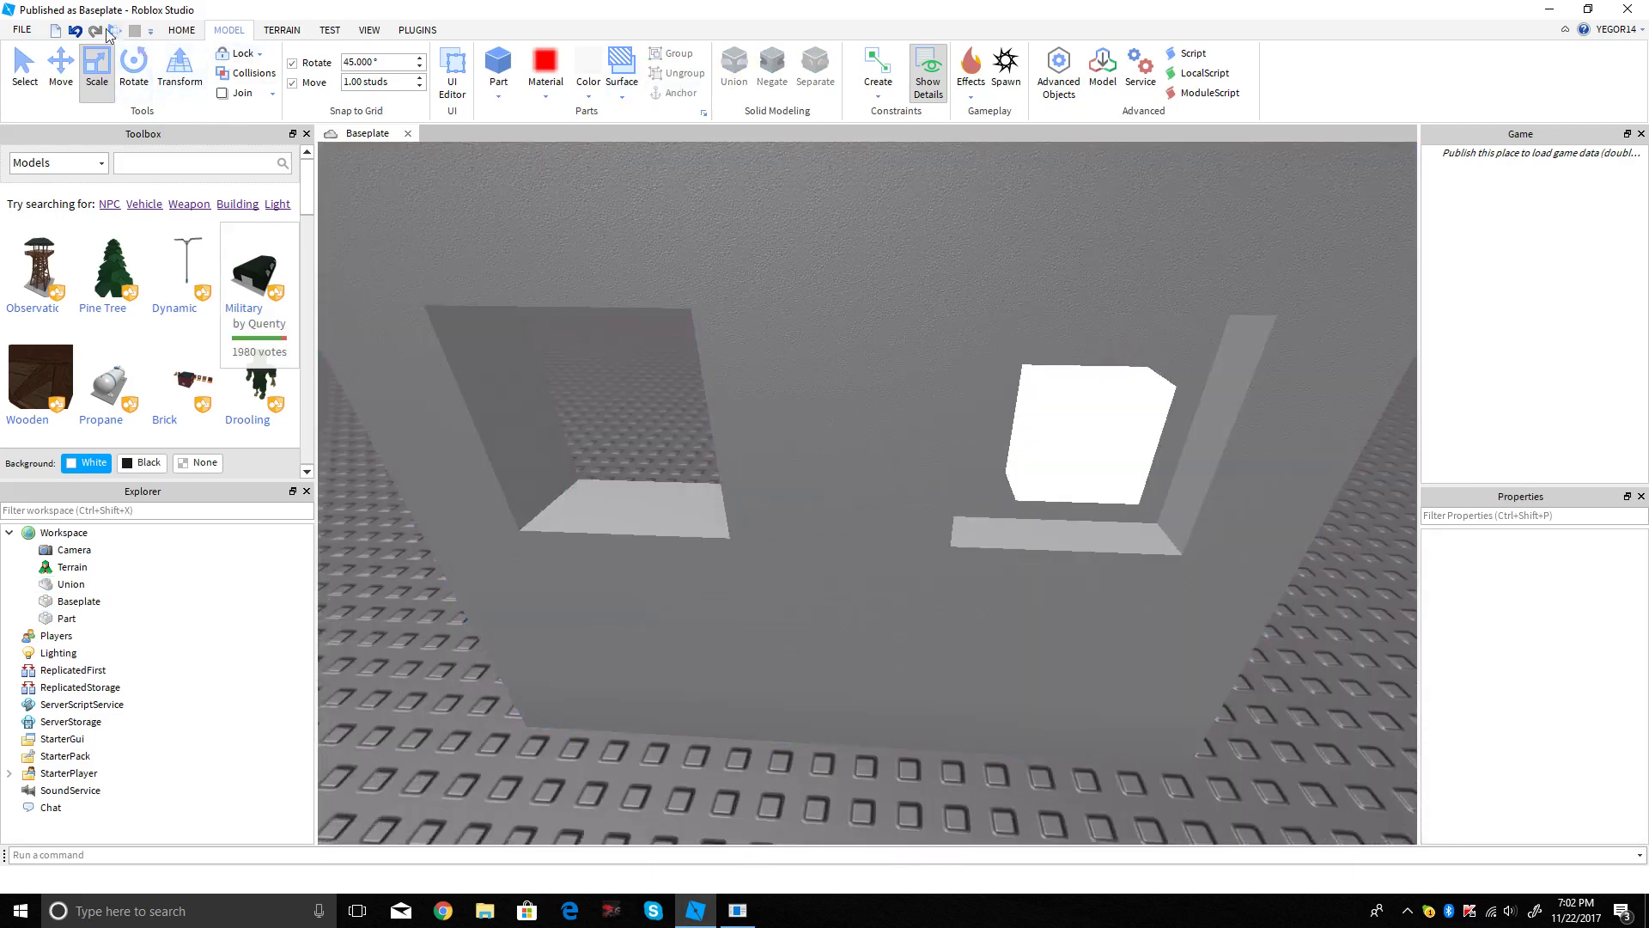
{"action": "left_click", "coordinate": [111, 31]}
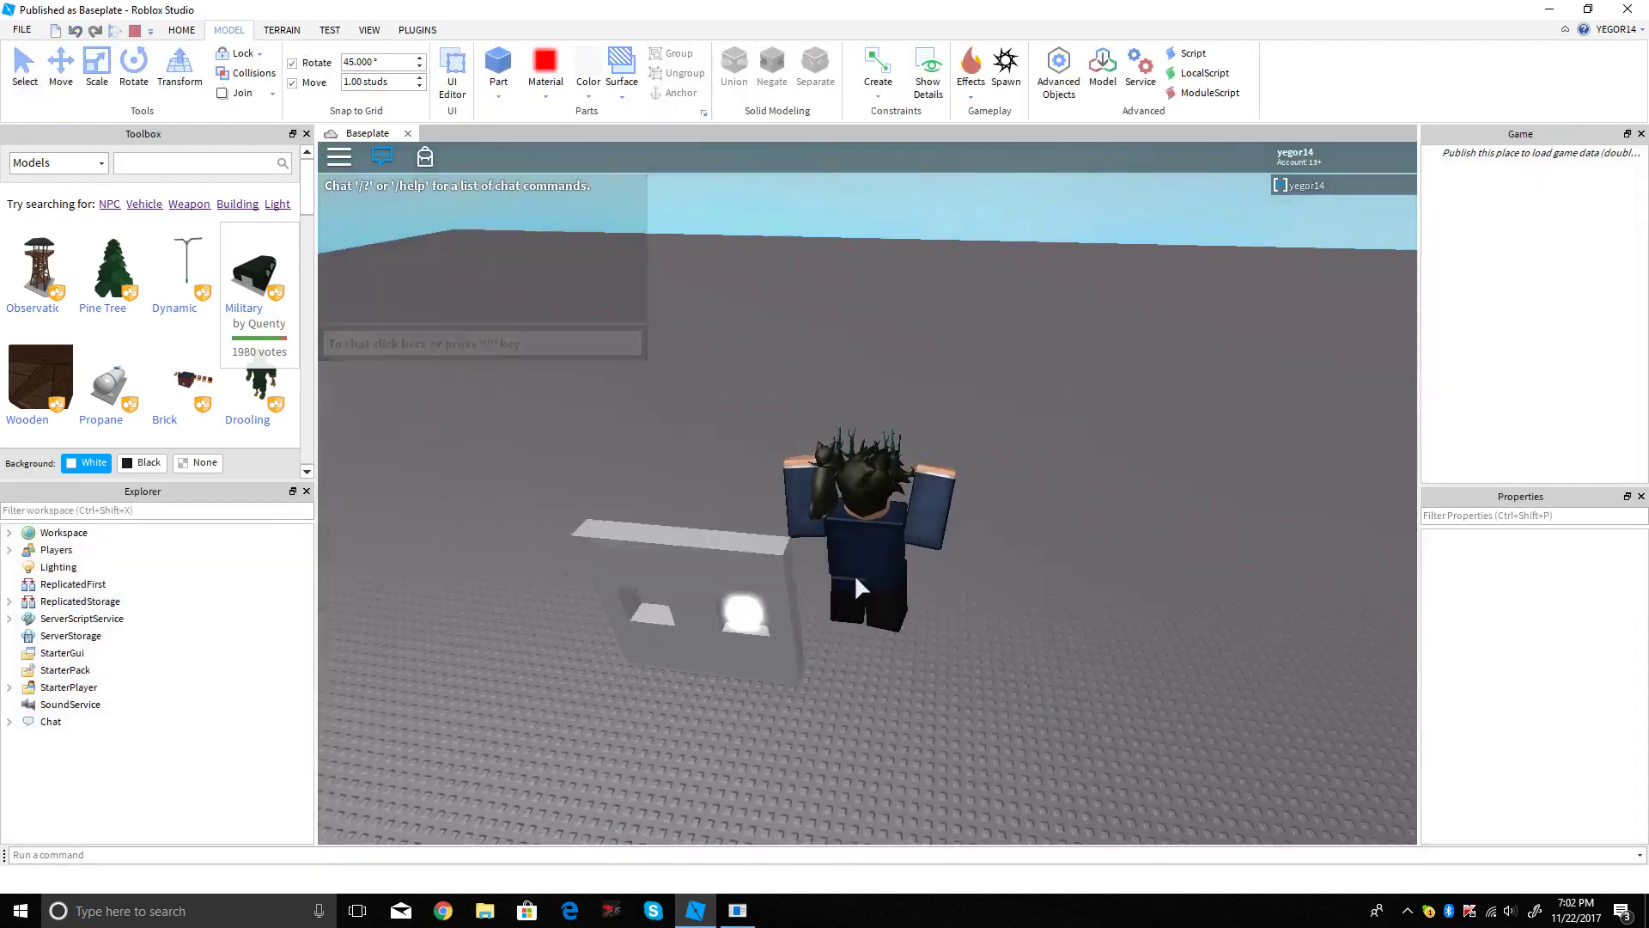
{"action": "right_click_drag", "start_coordinate": [854, 574], "coordinate": [854, 573]}
{"action": "key", "text": "w"}
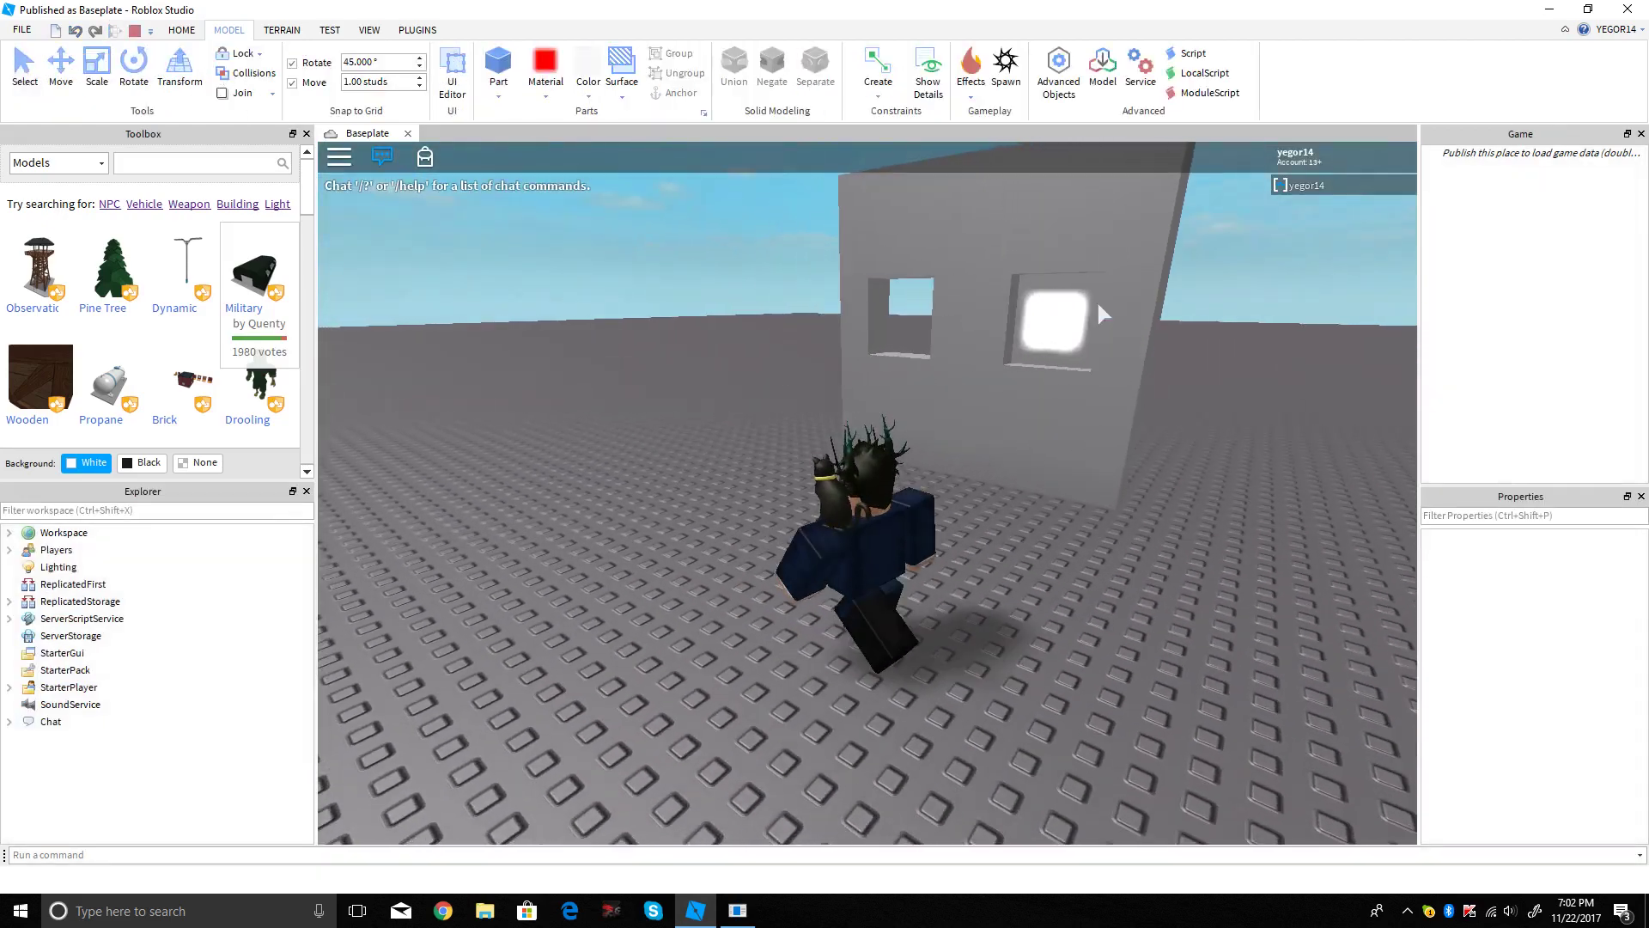
Step: Jump the character into the open window to test it, back away from the wall, and stop the play test
{"action": "right_click_drag", "start_coordinate": [925, 441], "coordinate": [925, 445]}
{"action": "key", "text": "w"}
{"action": "key", "text": "space"}
{"action": "key", "text": "w"}
{"action": "key", "text": "w"}
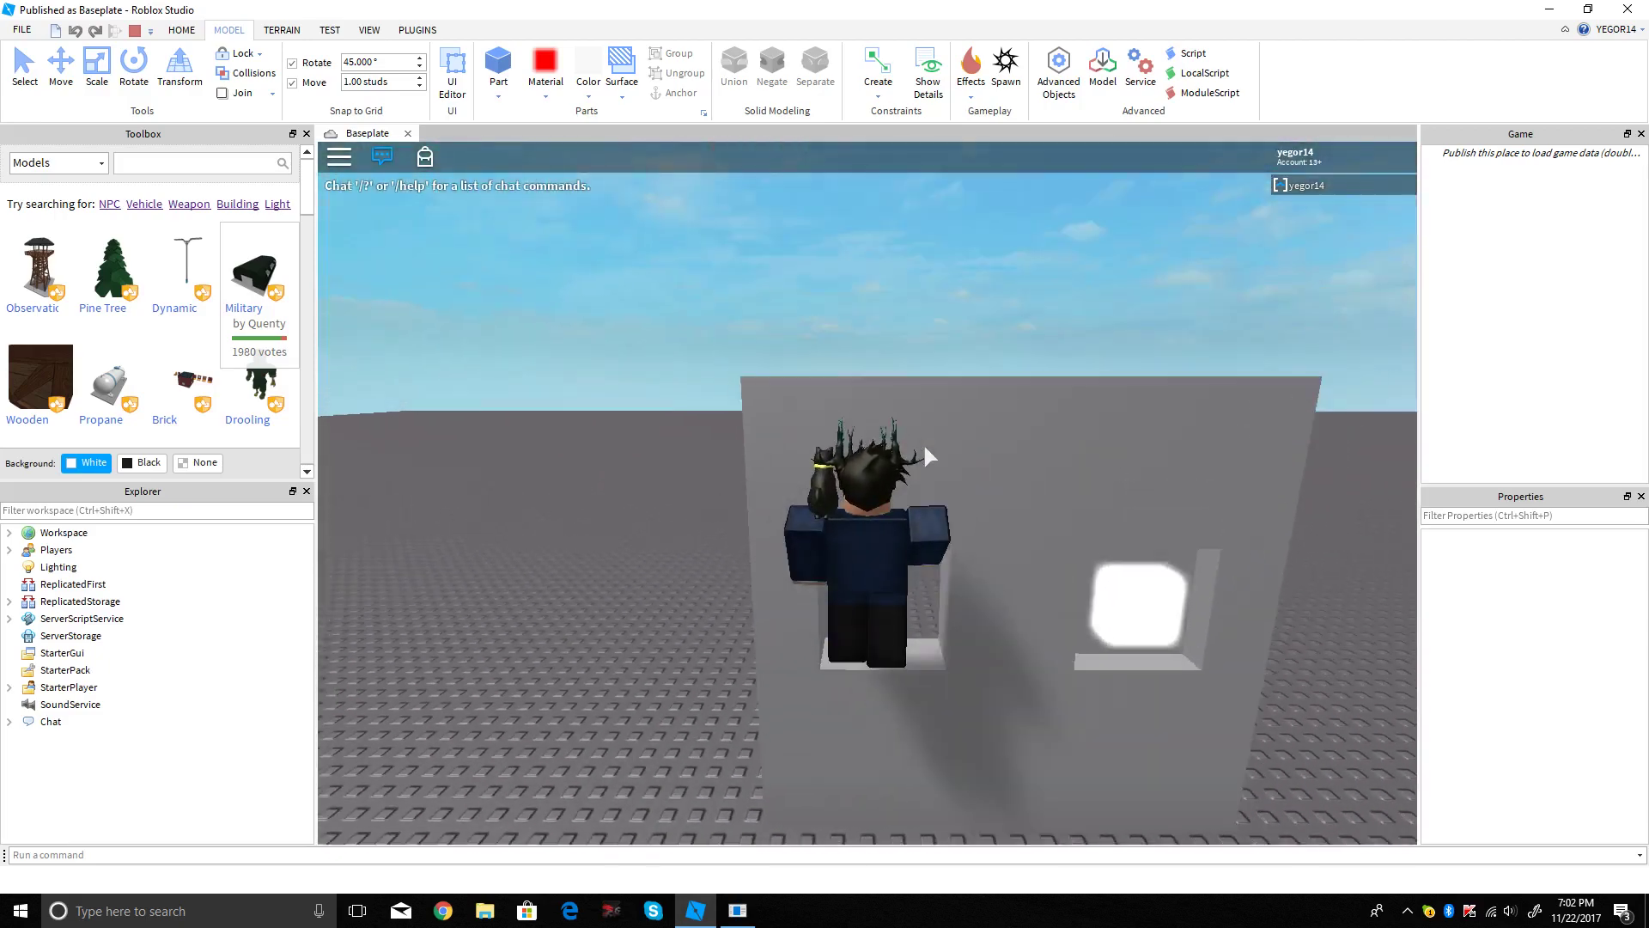
{"action": "key", "text": "s"}
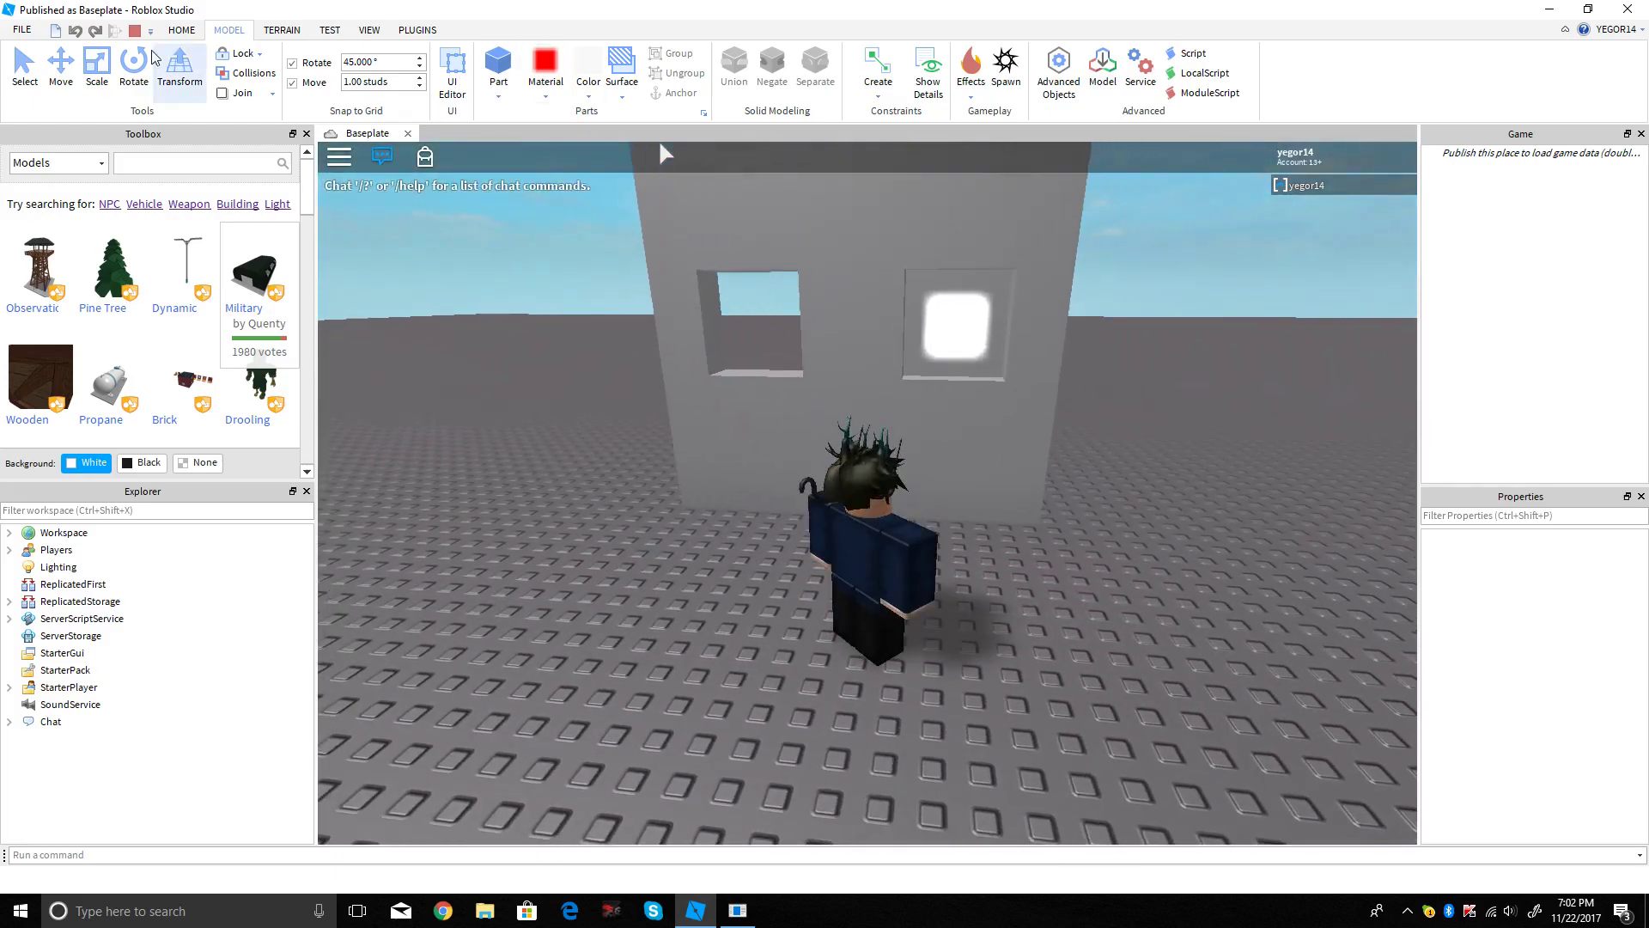
{"action": "key", "text": "shift+F5"}
Step: Delete the white neon block from the second recess
{"action": "left_click", "coordinate": [1071, 472]}
{"action": "key", "text": "ctrl+4"}
{"action": "key", "text": "Delete"}
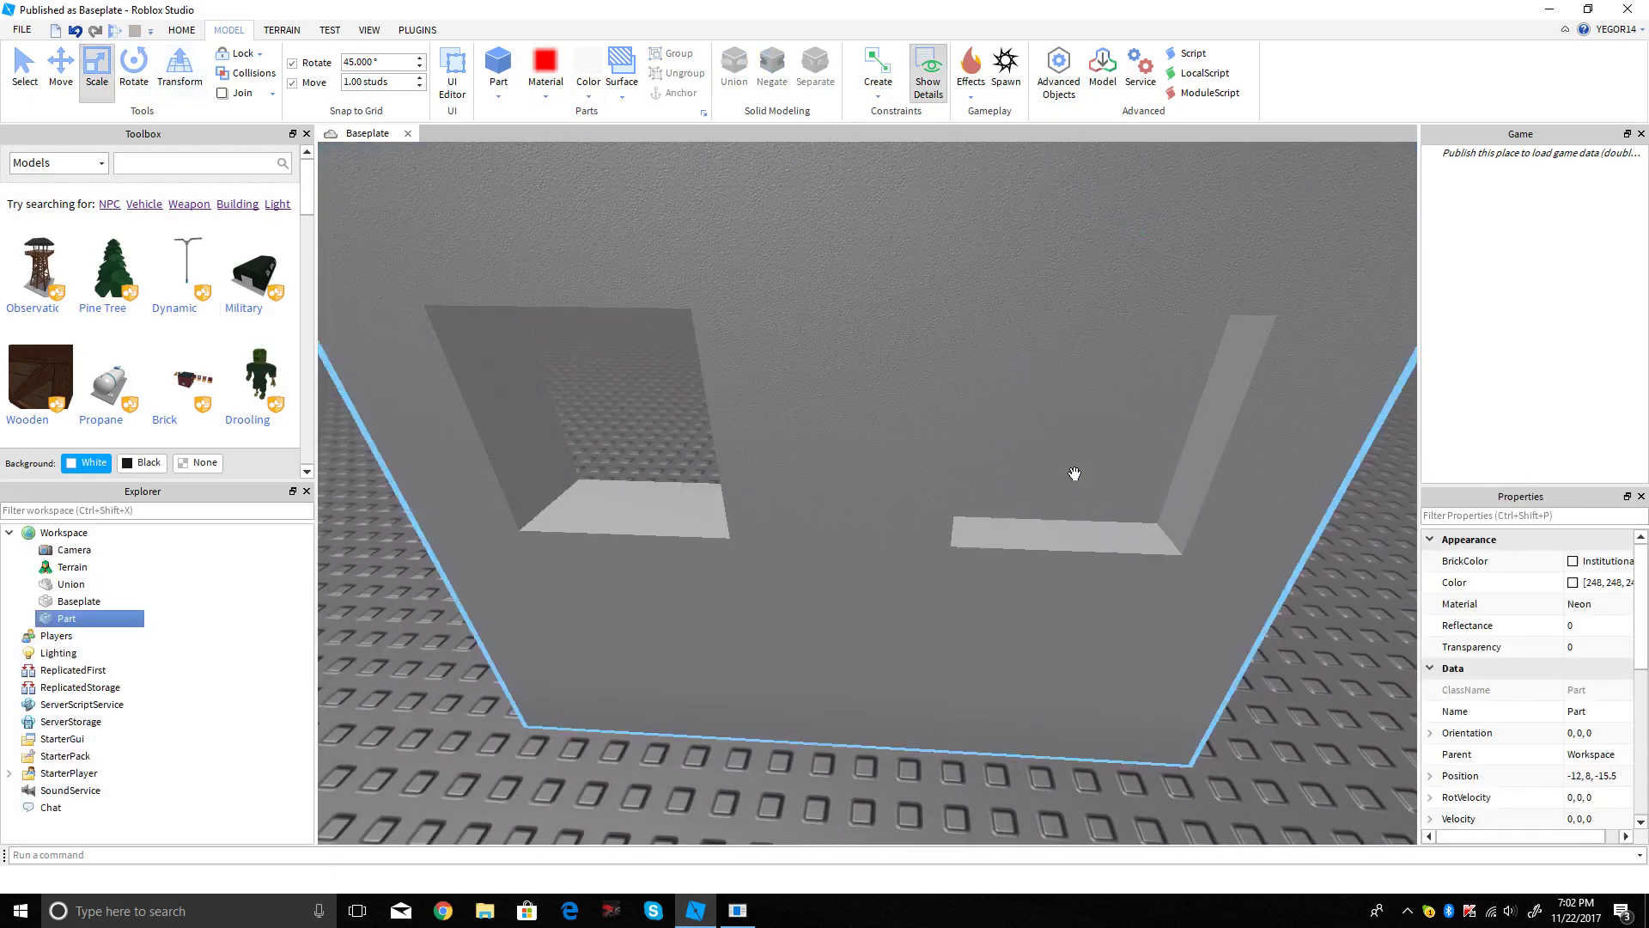
Step: Examine the wall's open window and shallow recess from the front and the side
{"action": "scroll", "coordinate": [1047, 481], "scroll_direction": "down", "scroll_amount": 10}
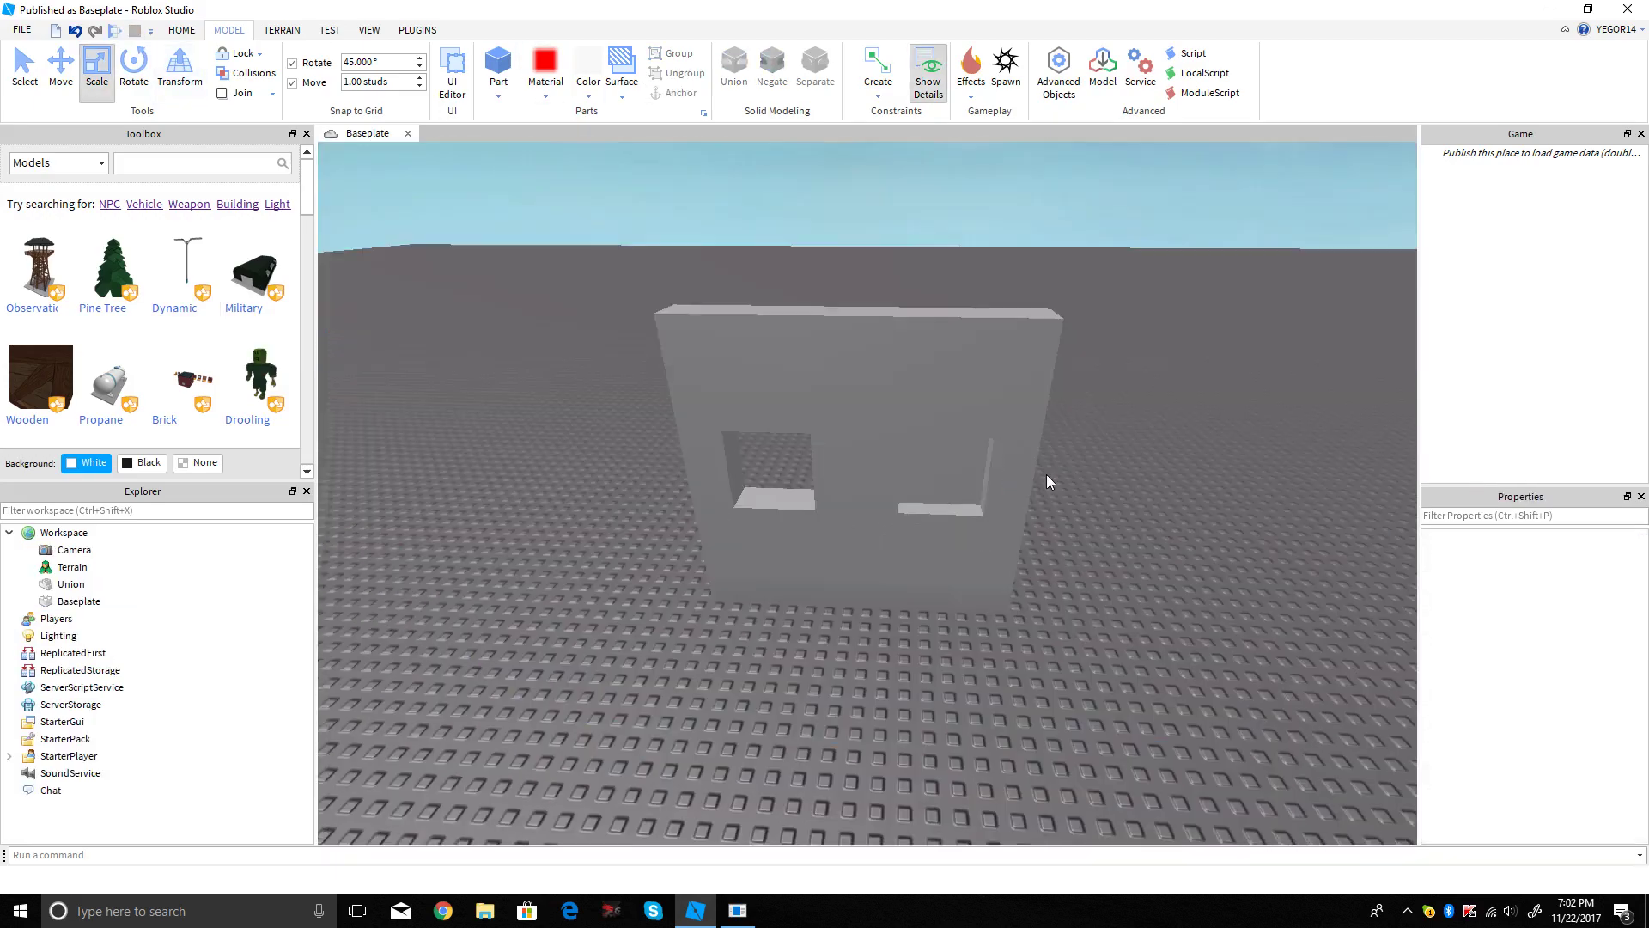
{"action": "scroll", "coordinate": [1047, 474], "scroll_direction": "up", "scroll_amount": 5}
{"action": "right_click_drag", "start_coordinate": [1047, 474], "coordinate": [1047, 474]}
{"action": "scroll", "coordinate": [1046, 475], "scroll_direction": "down", "scroll_amount": 4}
{"action": "scroll", "coordinate": [1203, 632], "scroll_direction": "up", "scroll_amount": 3}
{"action": "right_click_drag", "start_coordinate": [1203, 632], "coordinate": [1203, 633]}
{"action": "scroll", "coordinate": [1202, 632], "scroll_direction": "down", "scroll_amount": 4}
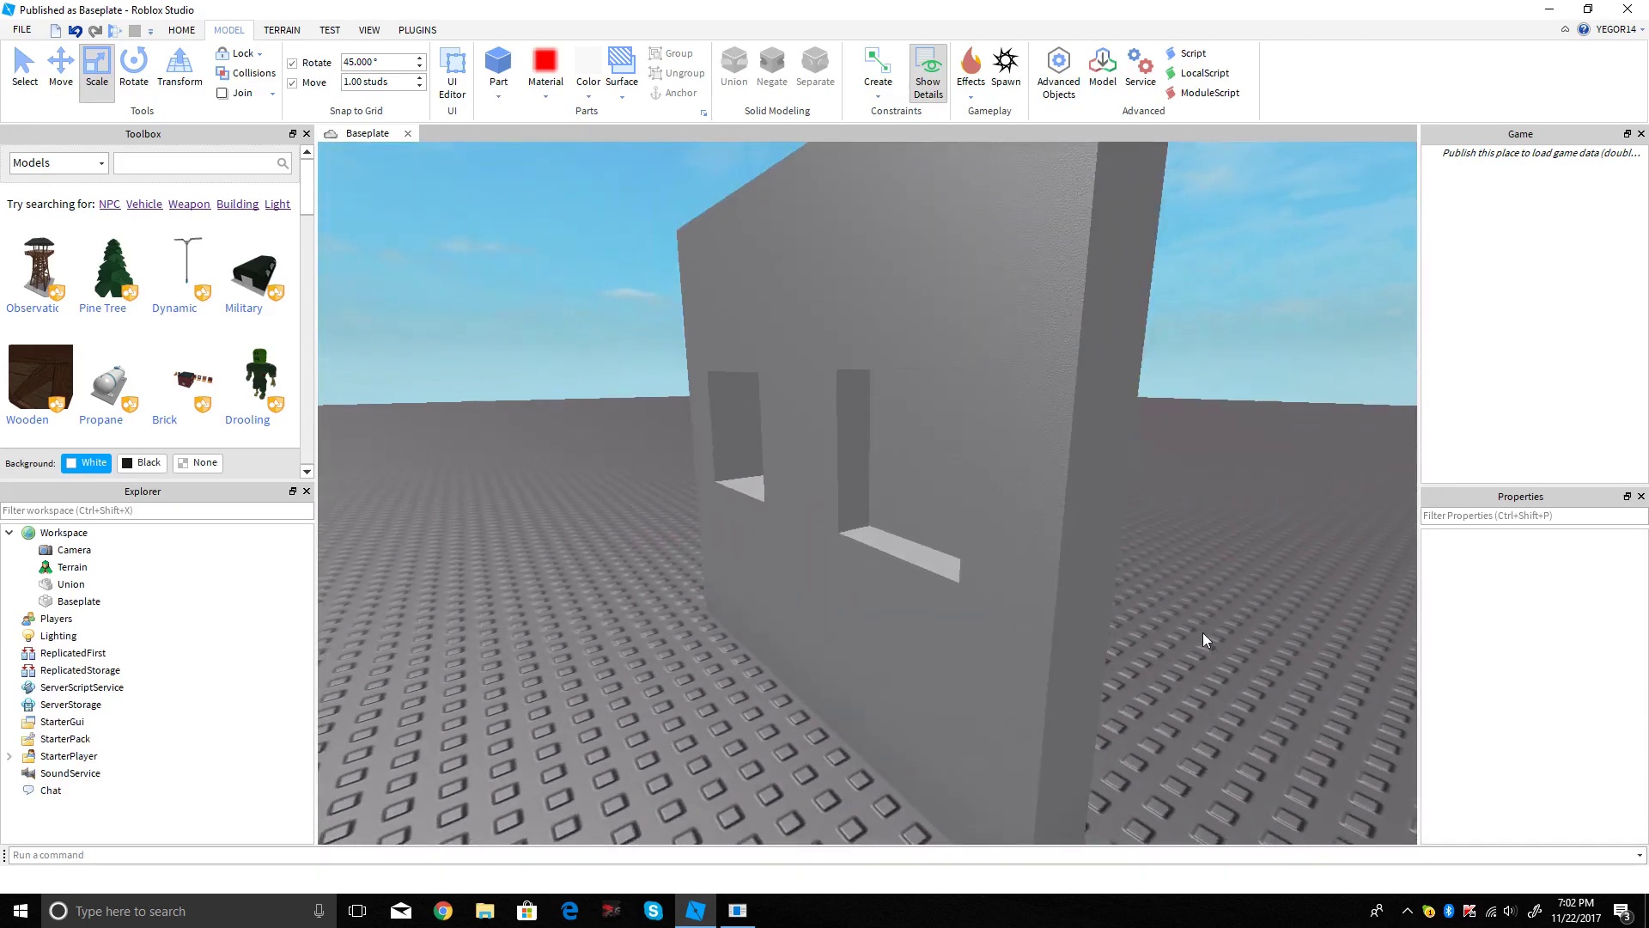
{"action": "scroll", "coordinate": [1202, 633], "scroll_direction": "up", "scroll_amount": 2}
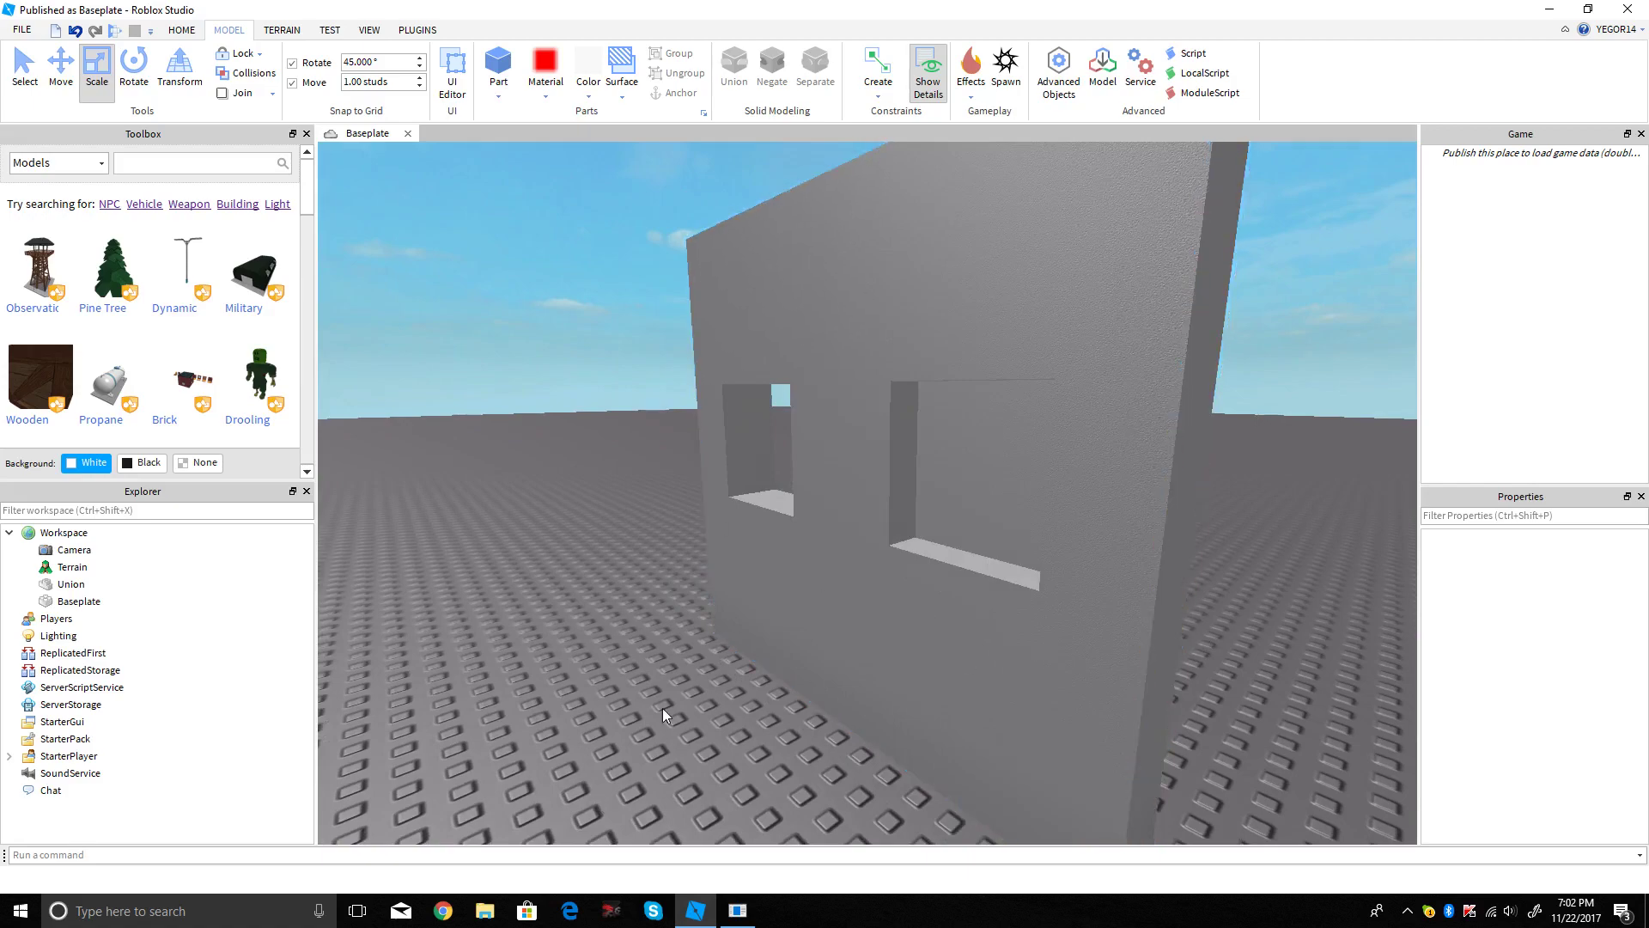
{"action": "right_click_drag", "start_coordinate": [662, 708], "coordinate": [663, 708]}
{"action": "right_click_drag", "start_coordinate": [750, 642], "coordinate": [750, 641]}
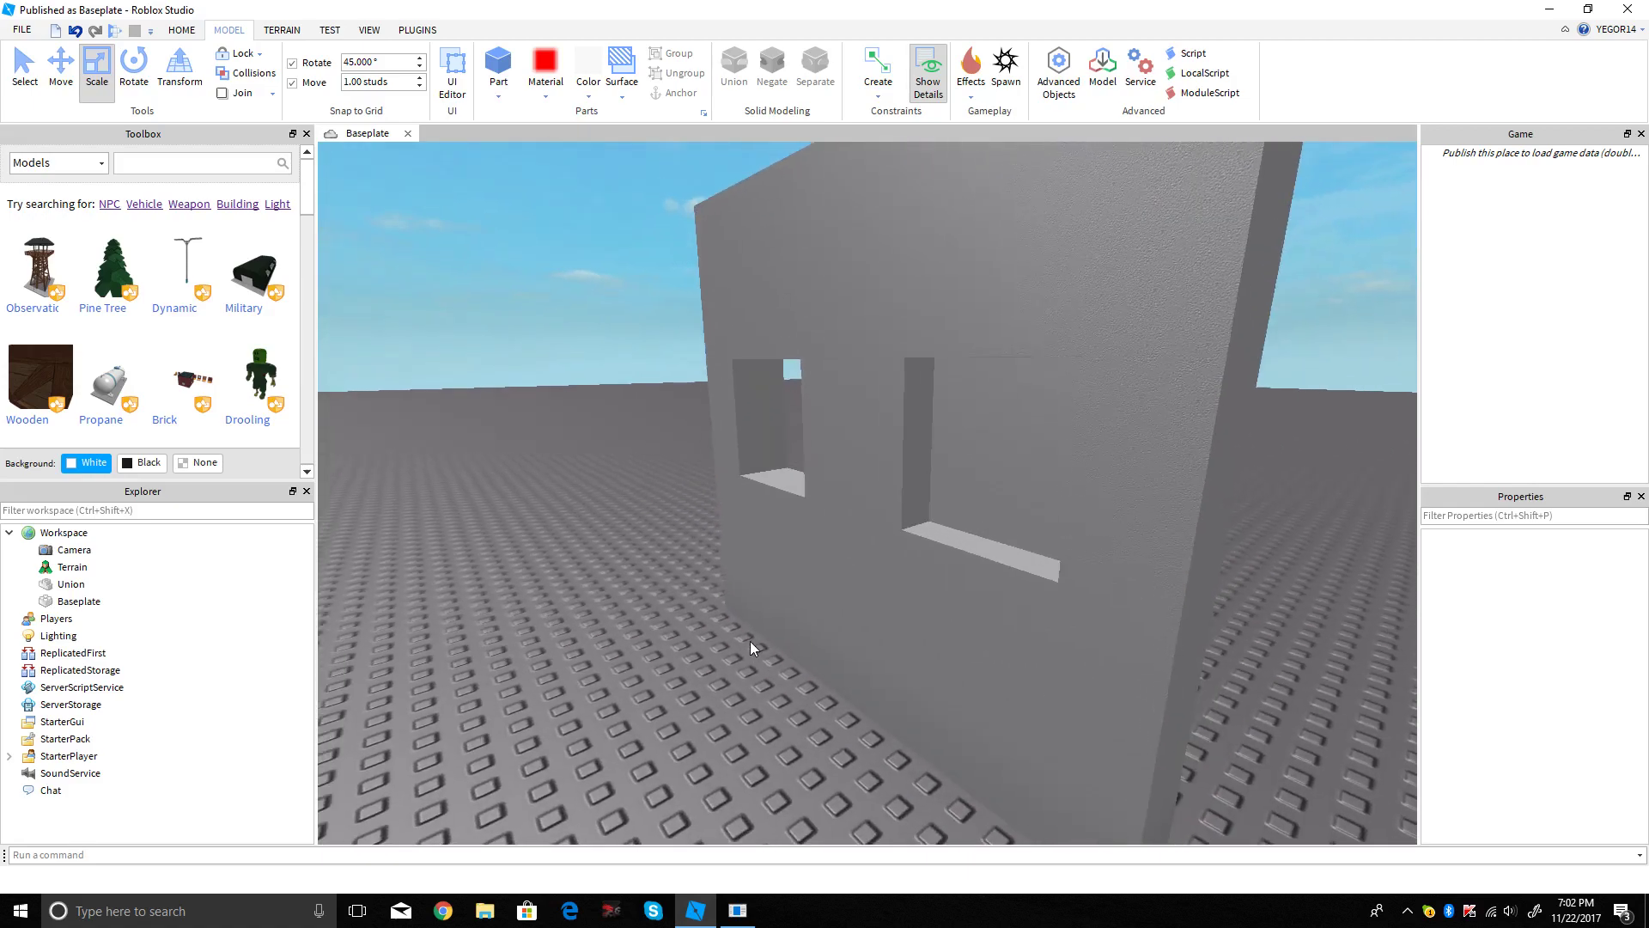
Step: Give the wall union the Wood material and the Institutional white colour
{"action": "scroll", "coordinate": [750, 640], "scroll_direction": "down", "scroll_amount": 5}
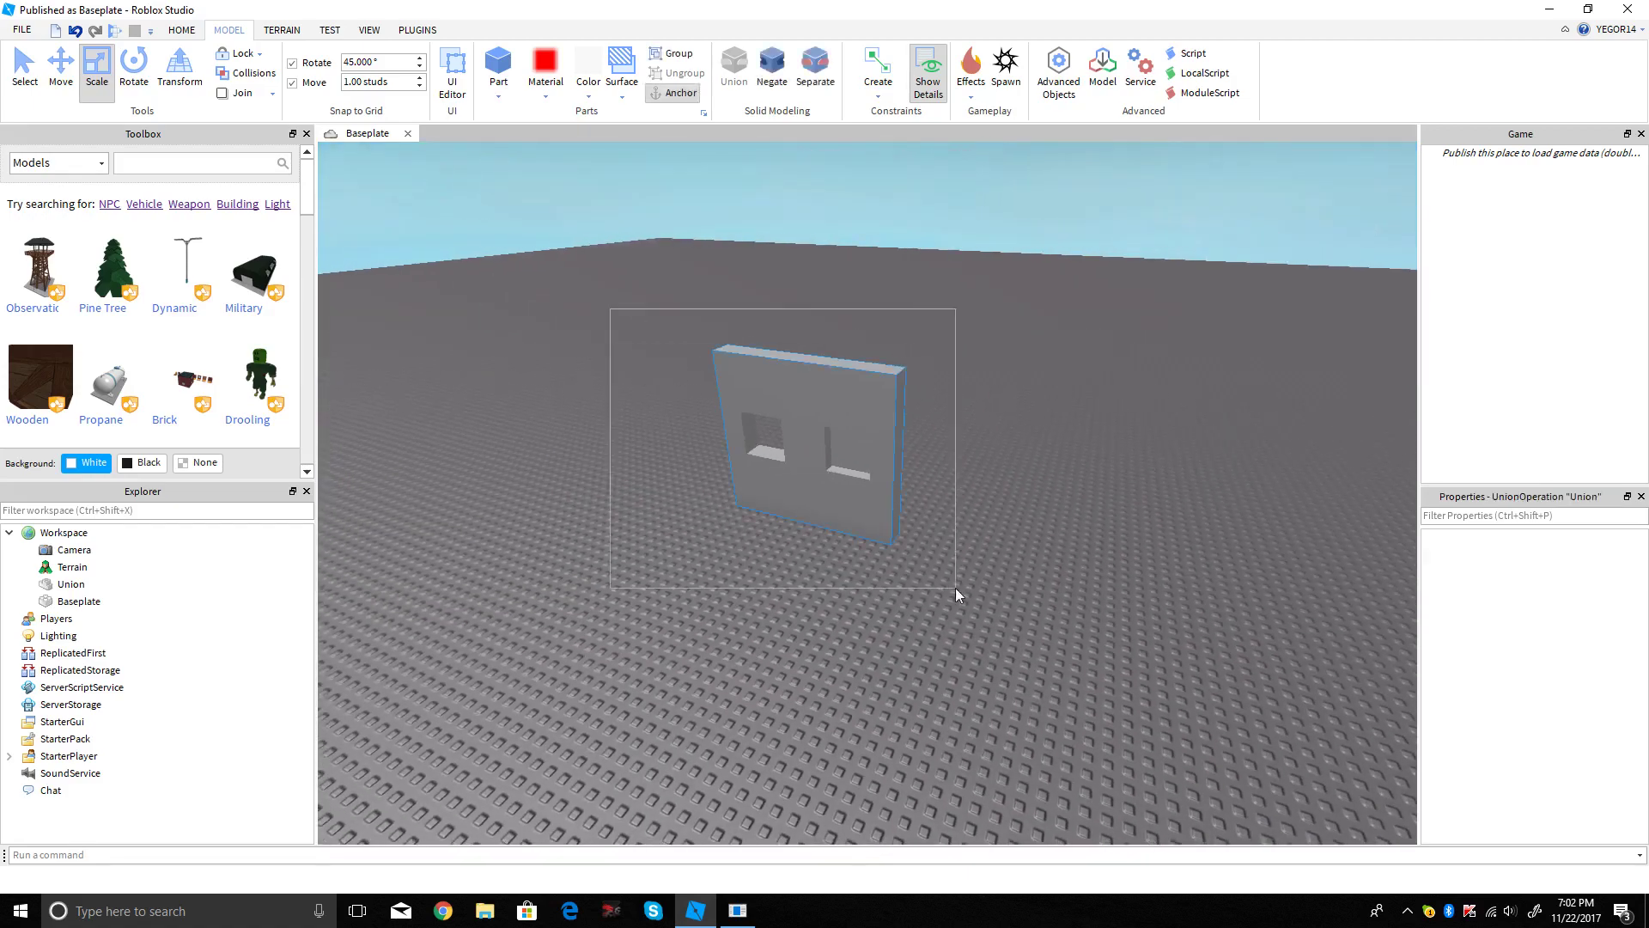
{"action": "left_click_drag", "start_coordinate": [955, 587], "coordinate": [955, 588]}
{"action": "scroll", "coordinate": [756, 344], "scroll_direction": "up", "scroll_amount": 1}
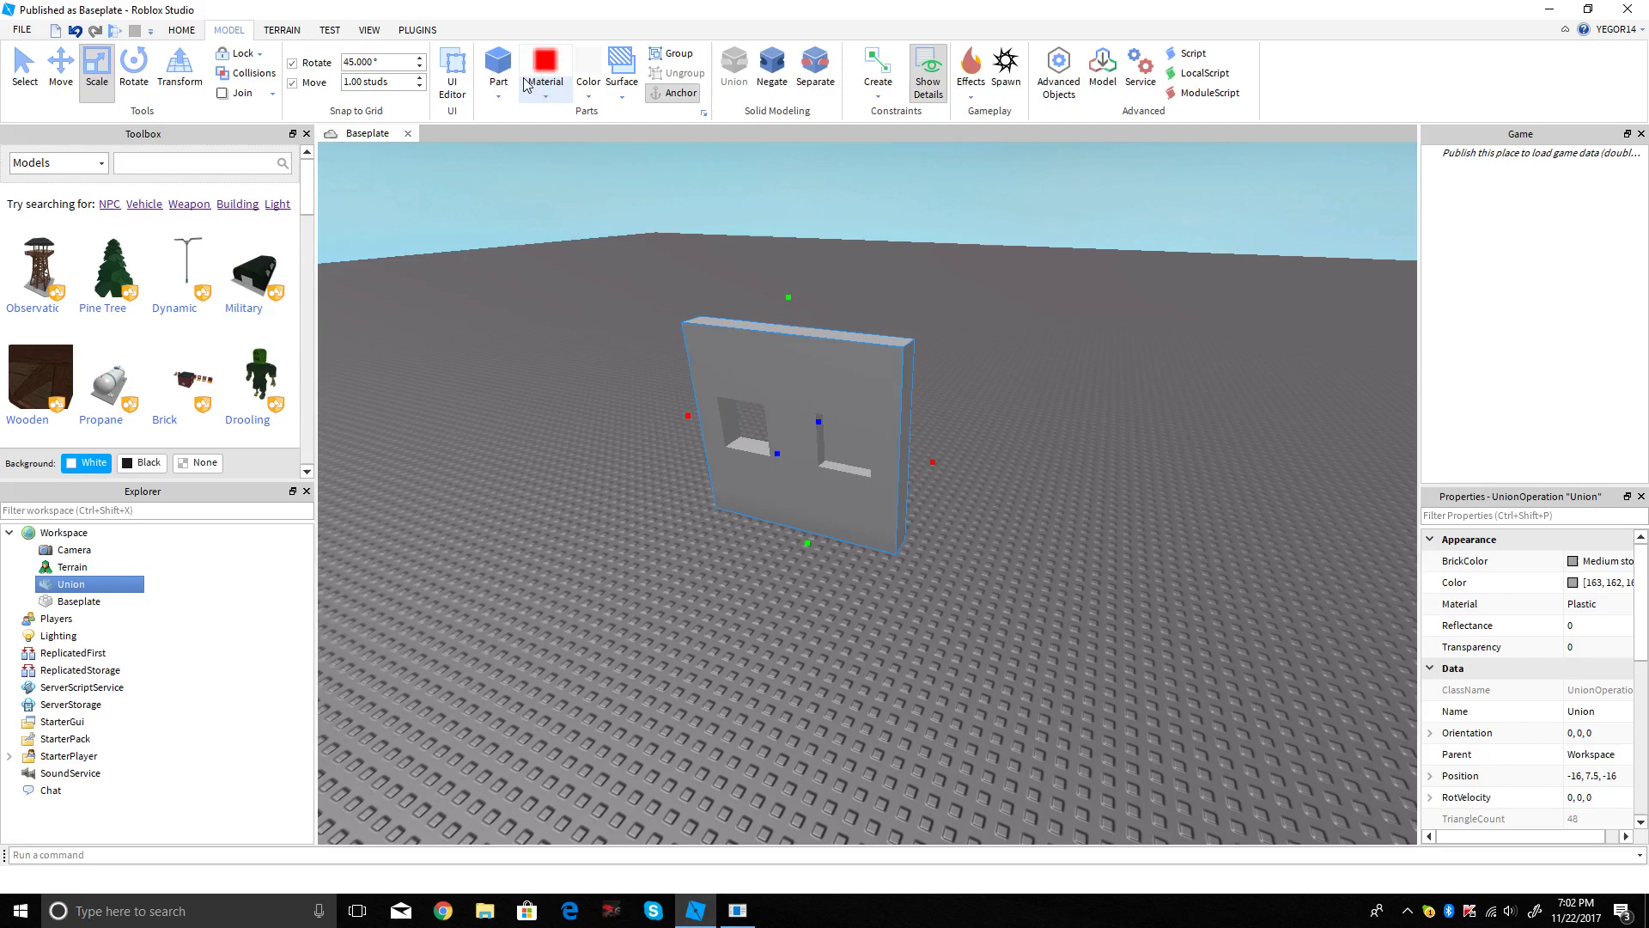
{"action": "left_click", "coordinate": [549, 94]}
{"action": "left_click", "coordinate": [565, 136]}
{"action": "left_click", "coordinate": [599, 95]}
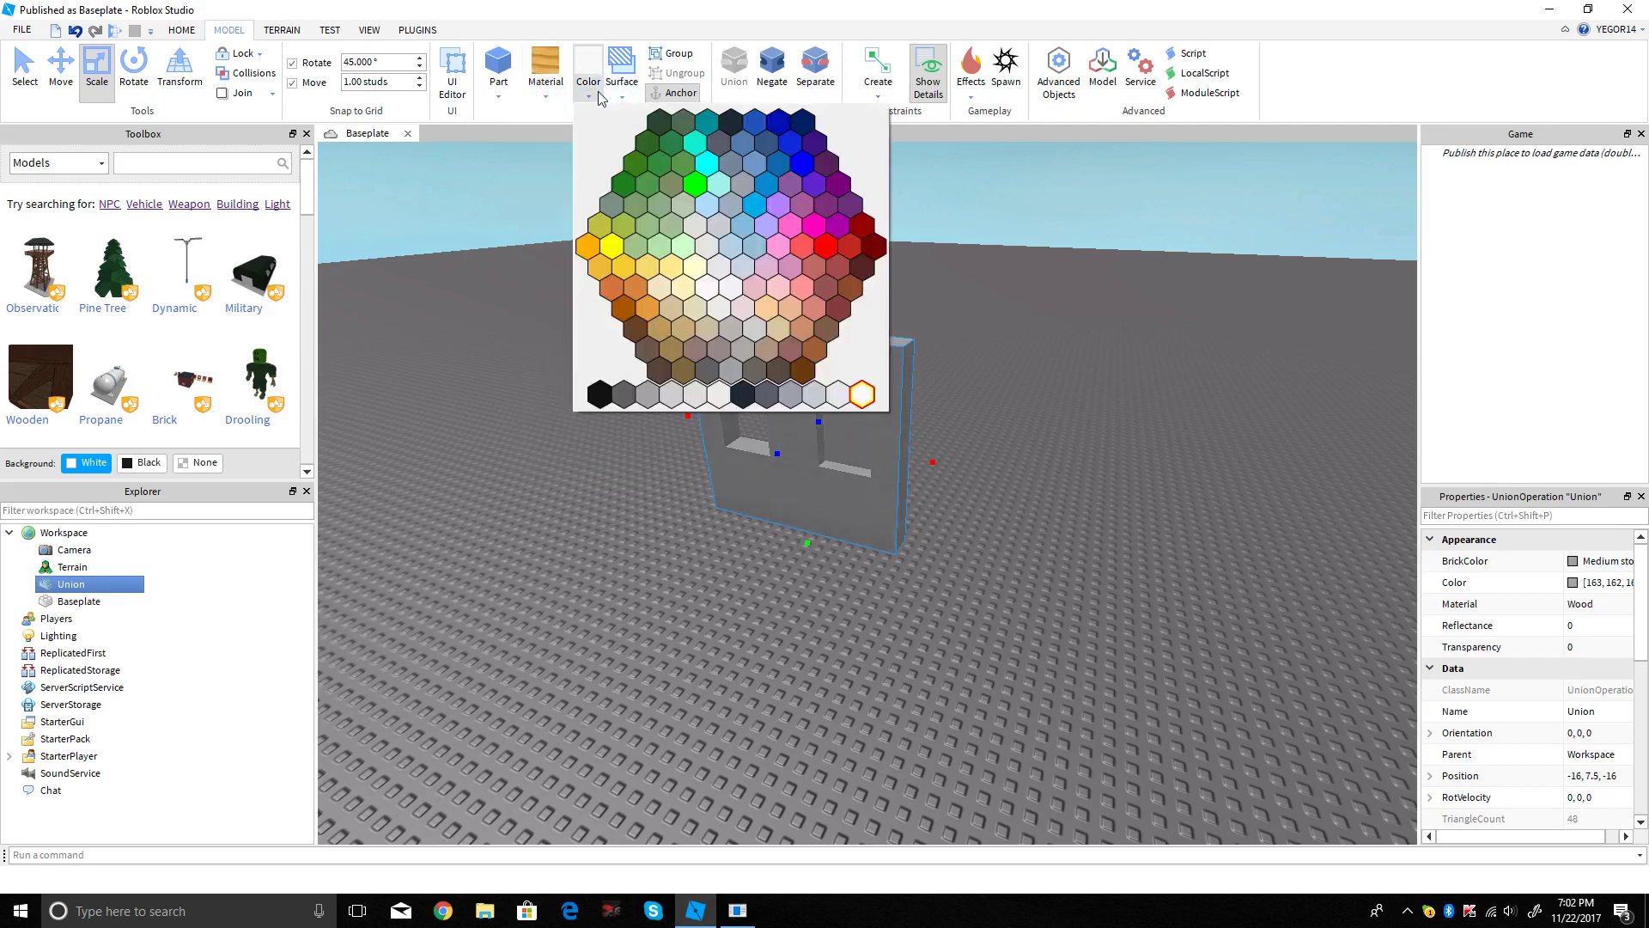
{"action": "left_click", "coordinate": [872, 400]}
Step: Set the wall union's material to SmoothPlastic and its colour to Pearl, and deselect it
{"action": "left_click", "coordinate": [546, 97]}
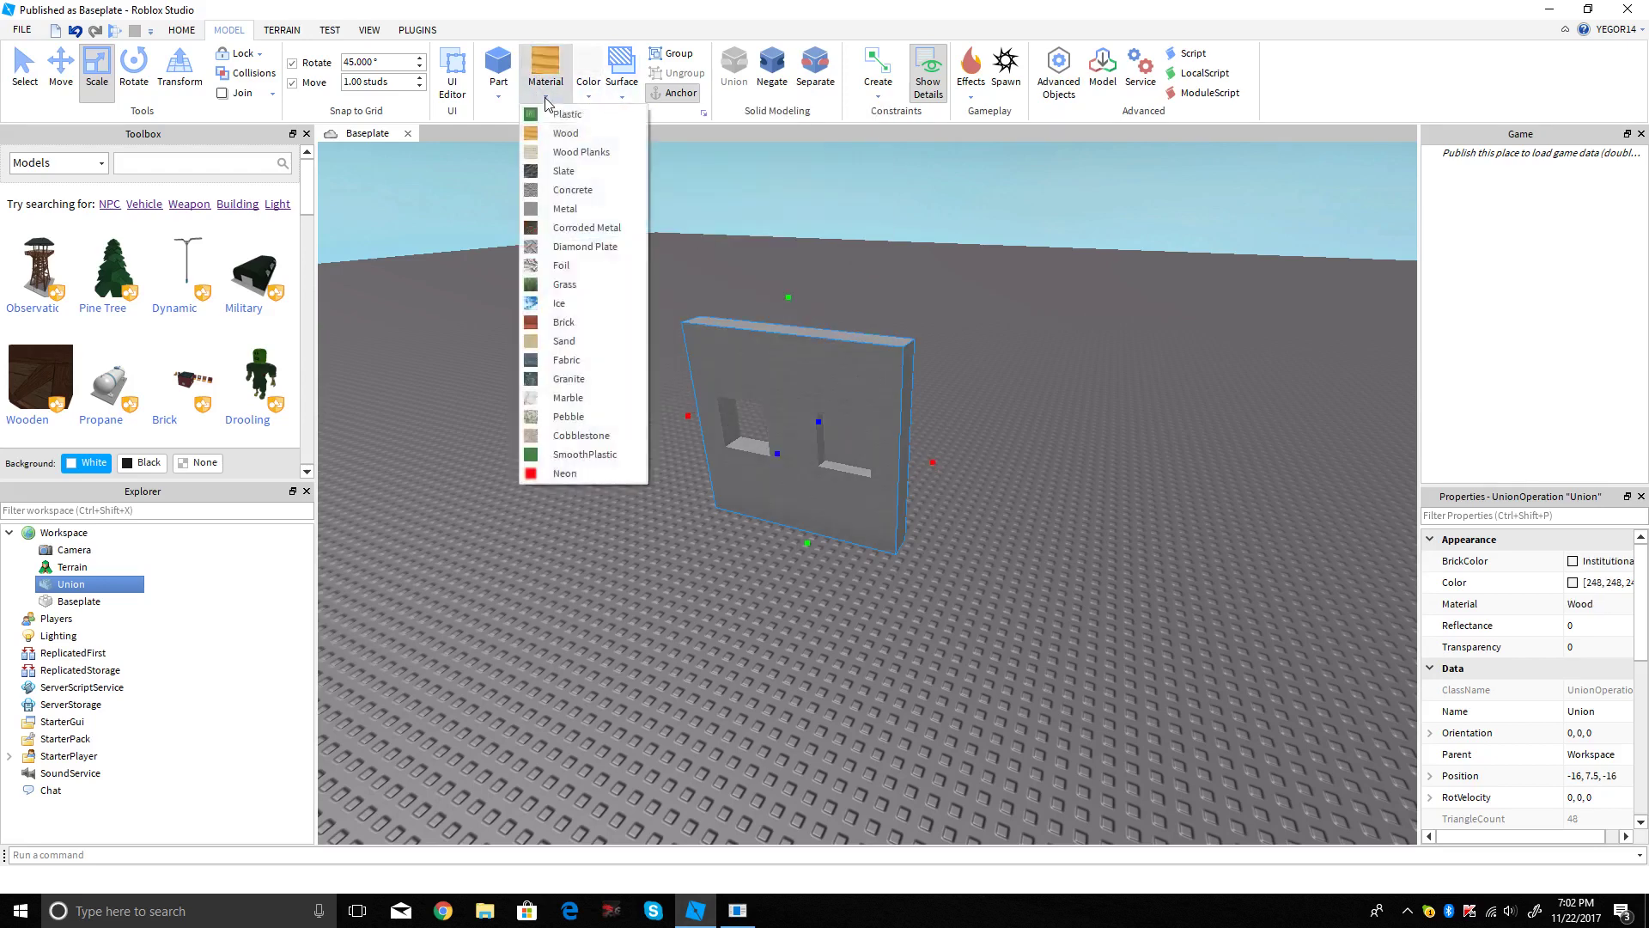
{"action": "left_click", "coordinate": [561, 457]}
{"action": "key", "text": "f"}
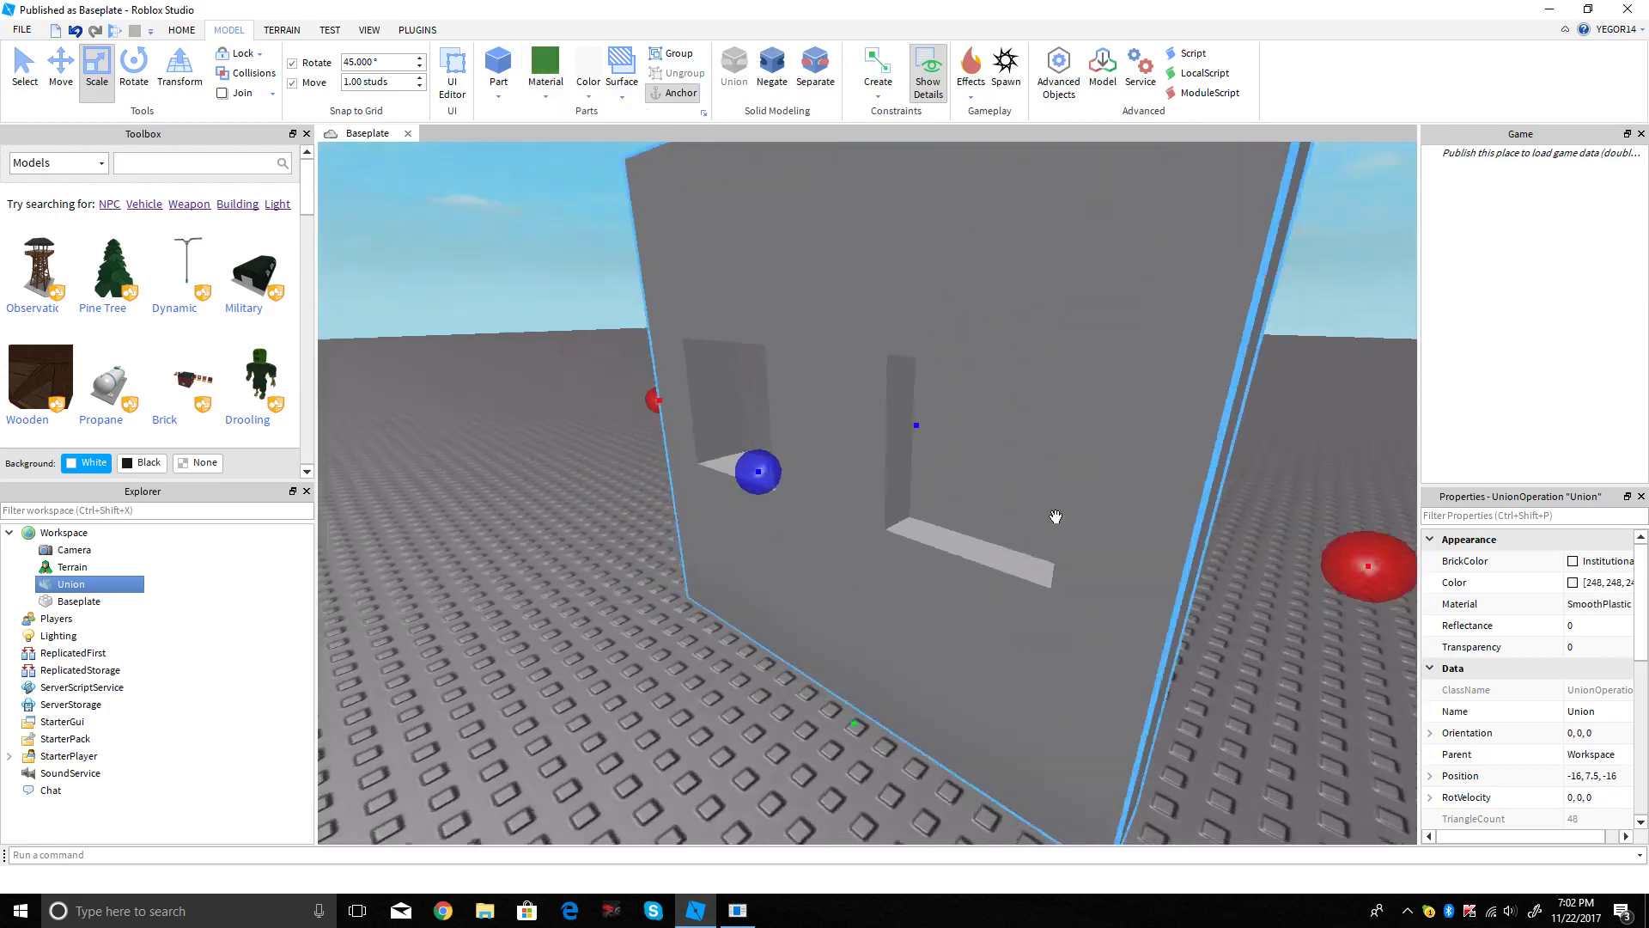
{"action": "left_click", "coordinate": [591, 93]}
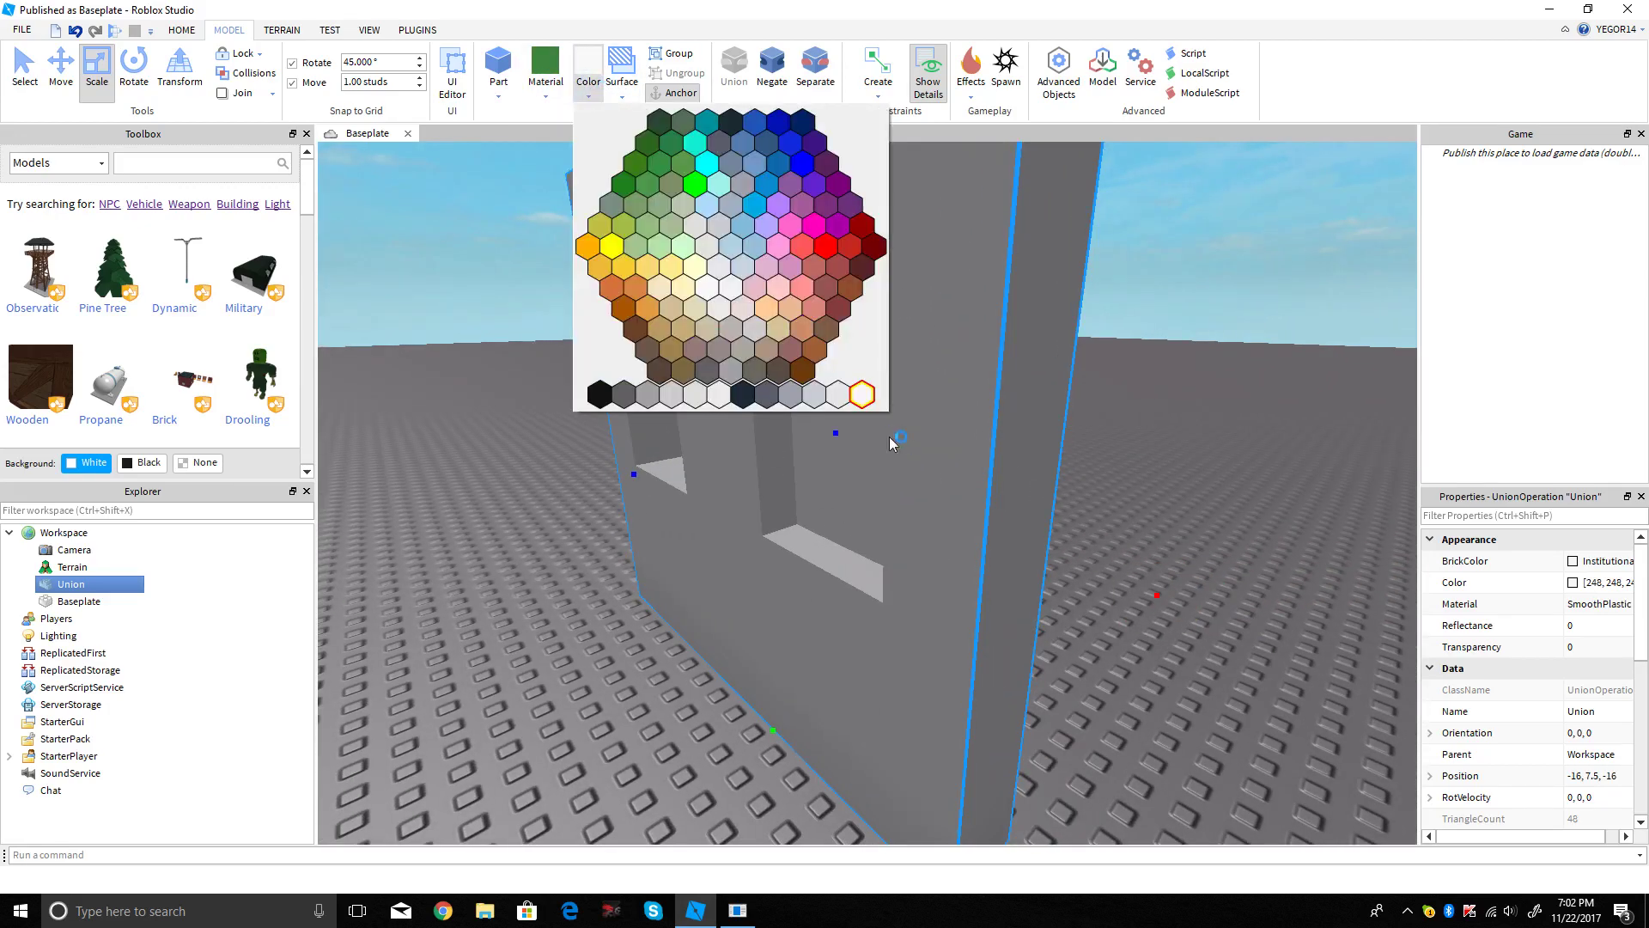
{"action": "left_click", "coordinate": [838, 395]}
{"action": "scroll", "coordinate": [840, 394], "scroll_direction": "down", "scroll_amount": 6}
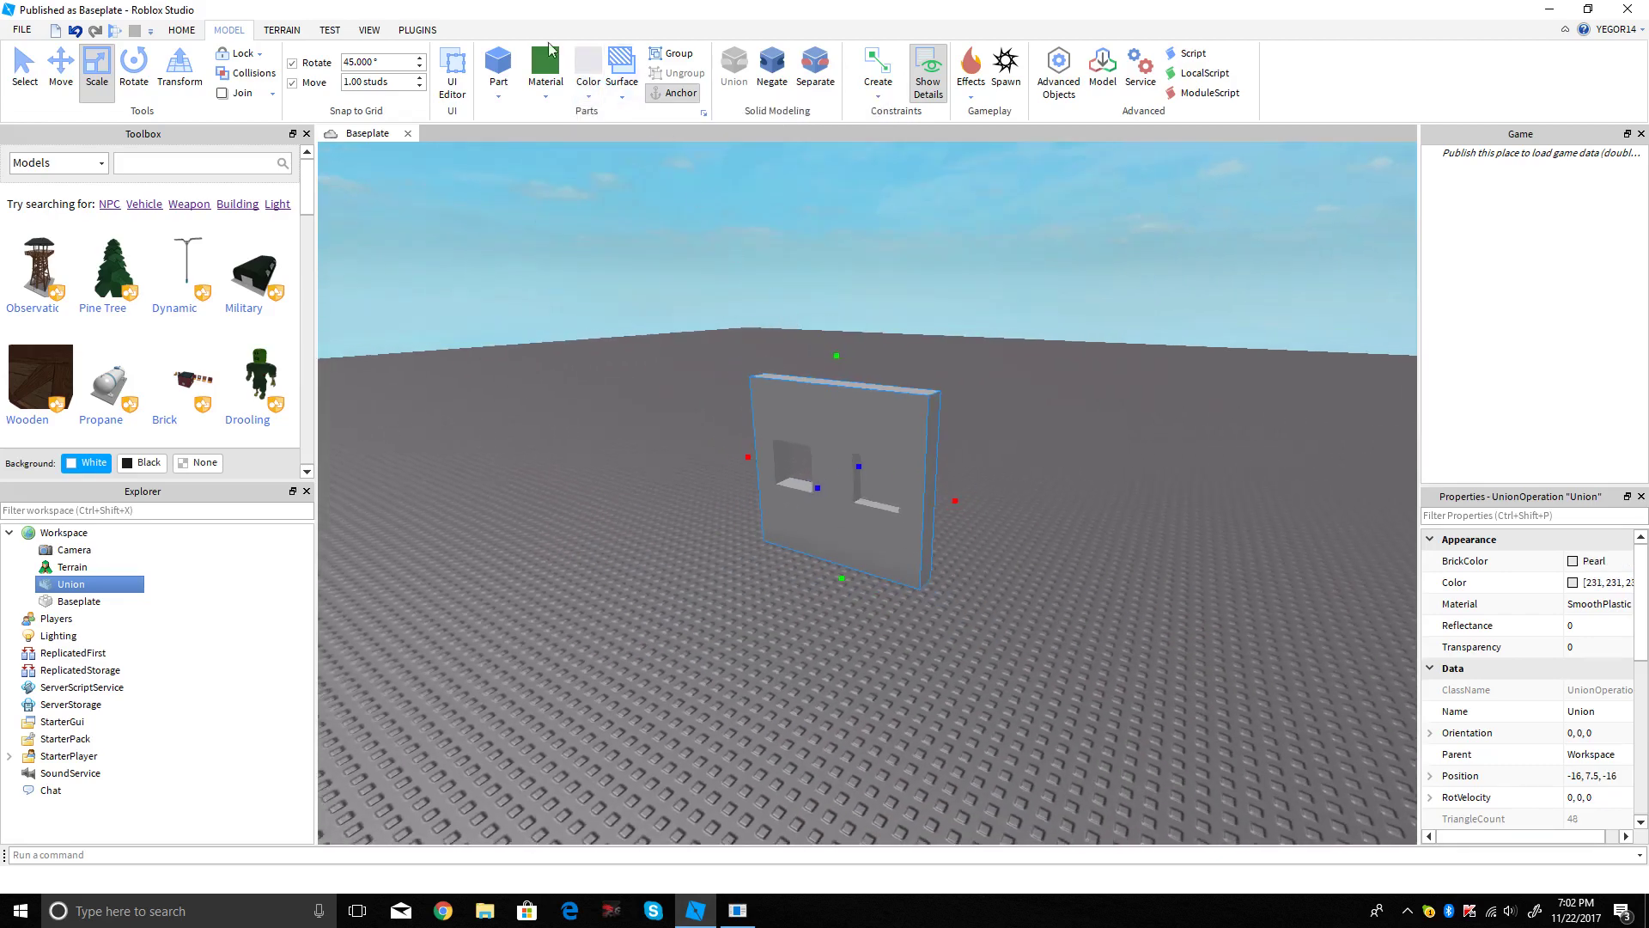
{"action": "scroll", "coordinate": [762, 501], "scroll_direction": "up", "scroll_amount": 6}
{"action": "scroll", "coordinate": [940, 612], "scroll_direction": "down", "scroll_amount": 4}
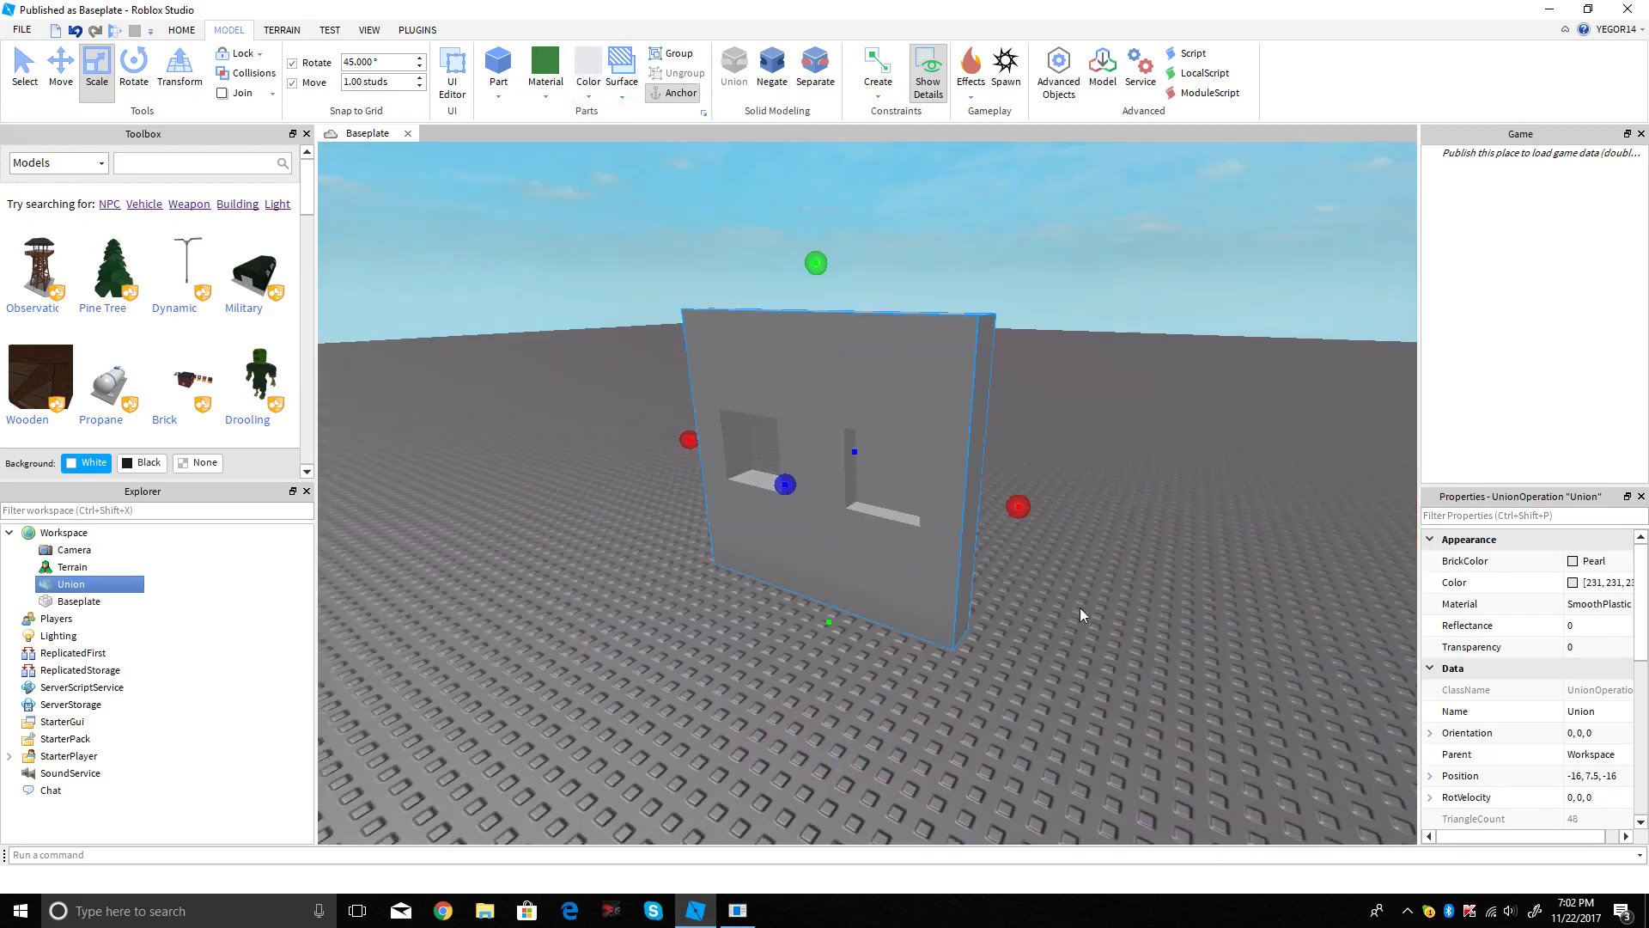
{"action": "left_click", "coordinate": [1080, 608]}
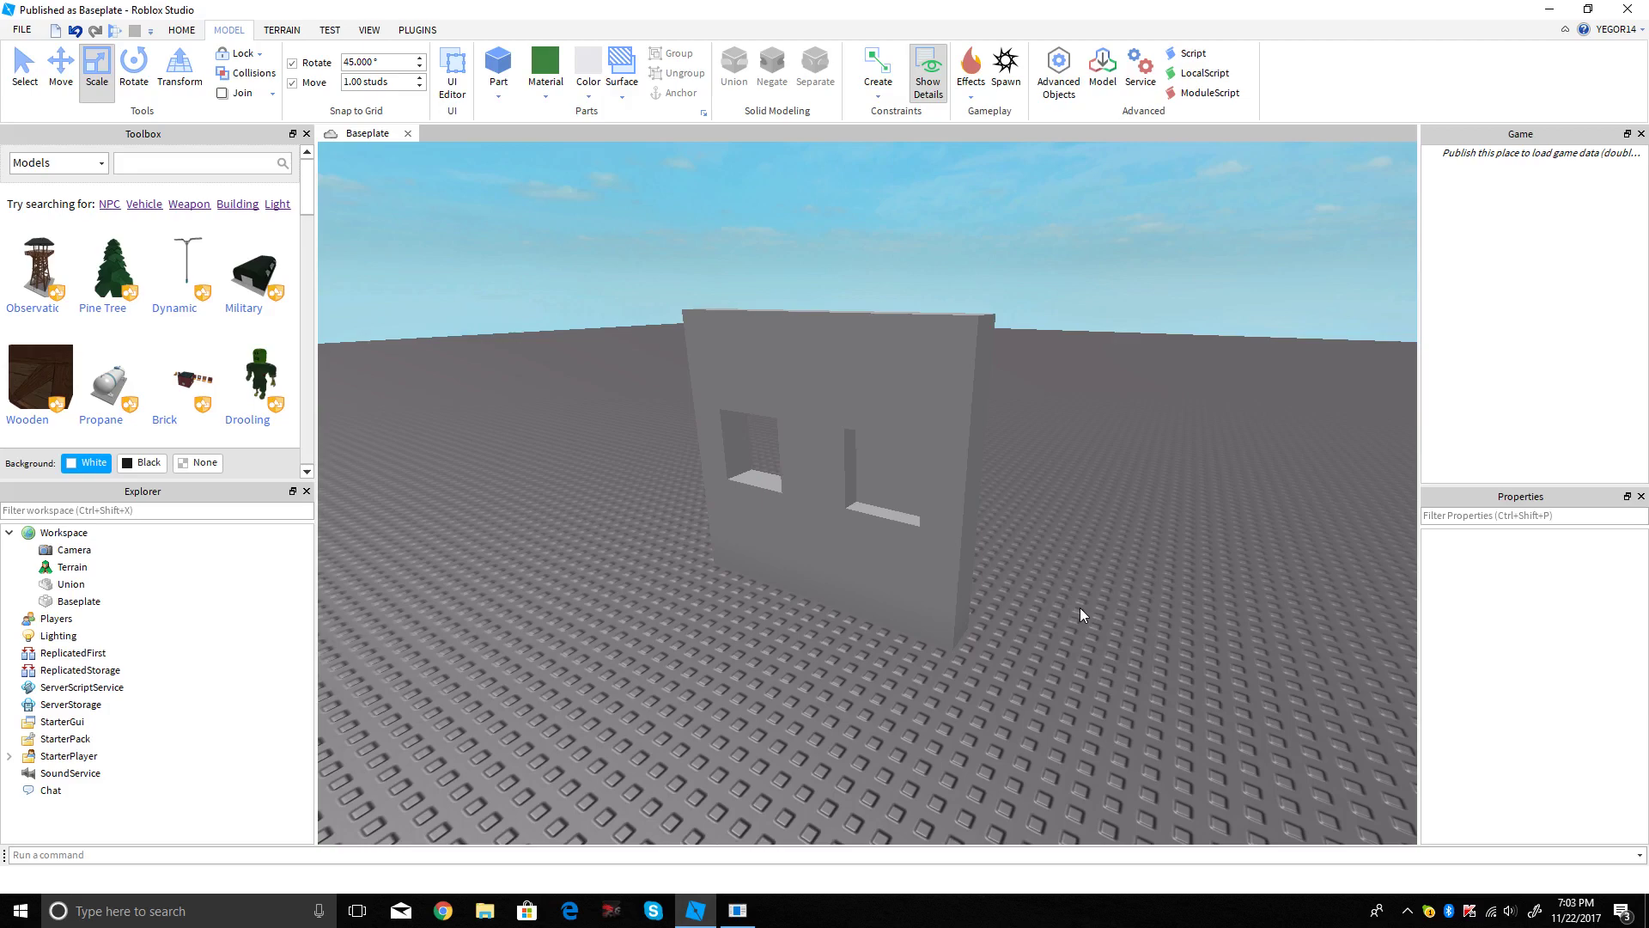